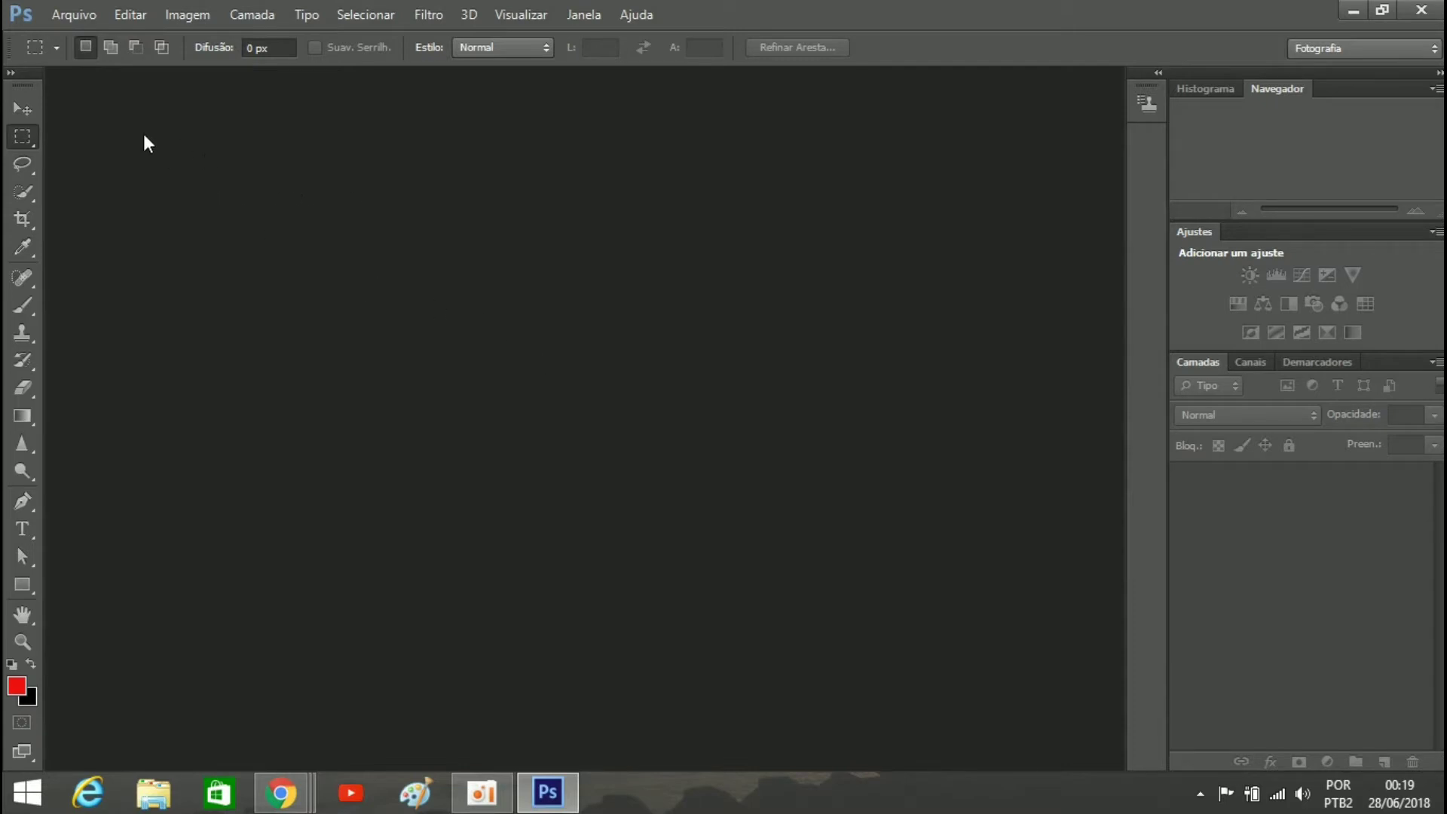
# Create a new document 1280 × 720 px at 72 ppi with a white (Branco) background
pyautogui.click(73, 18)
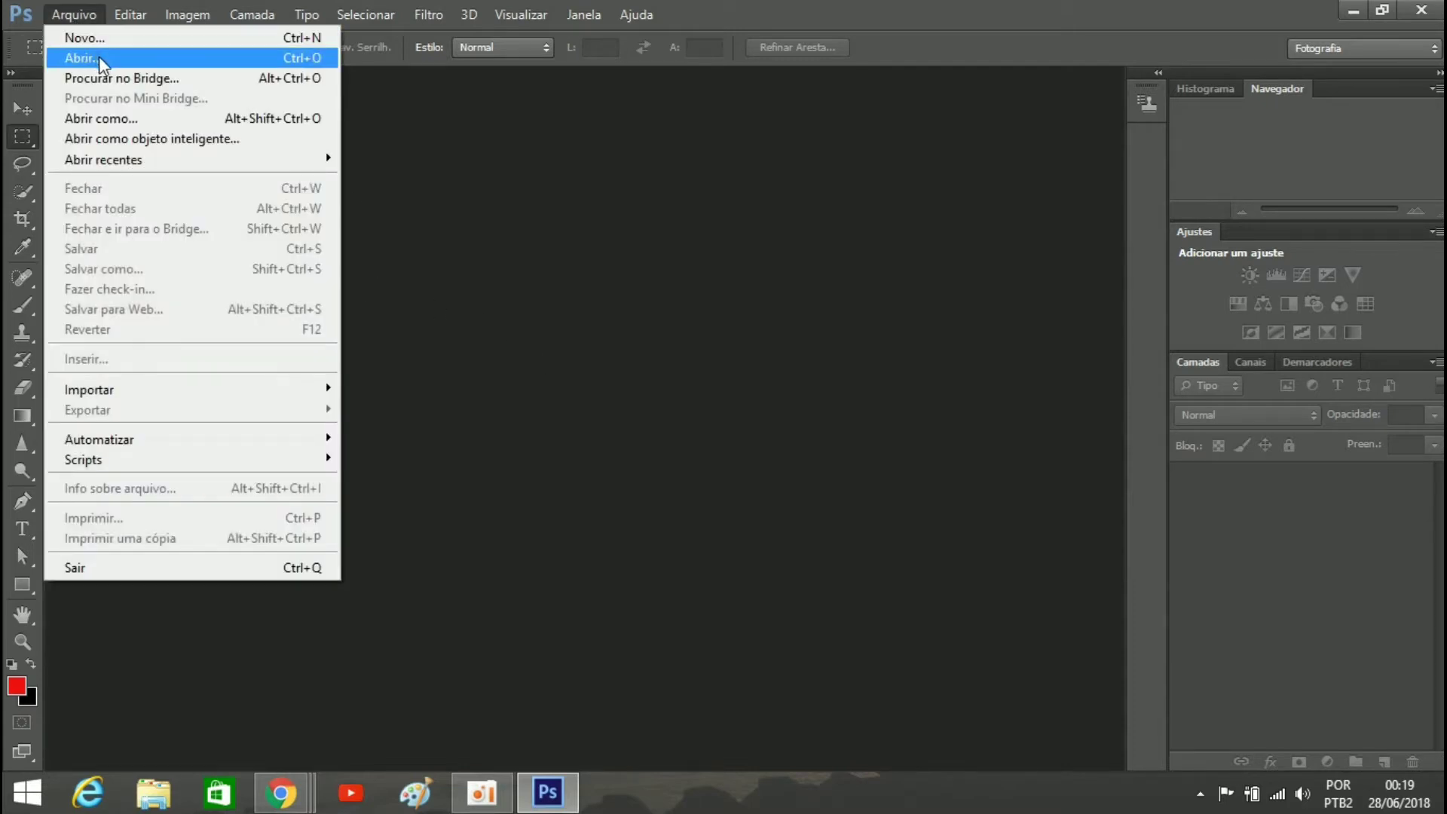
pyautogui.click(102, 39)
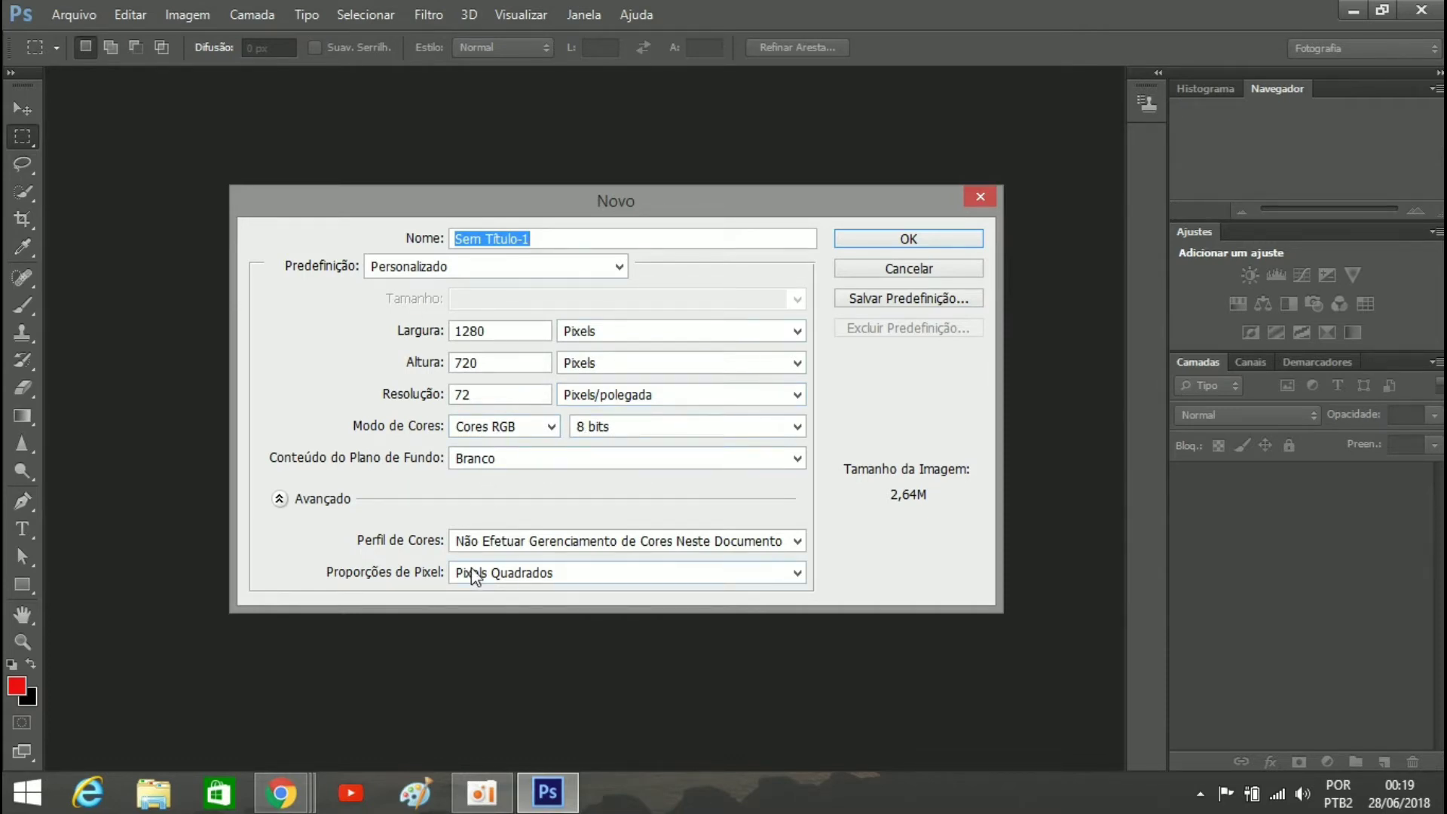
pyautogui.click(916, 235)
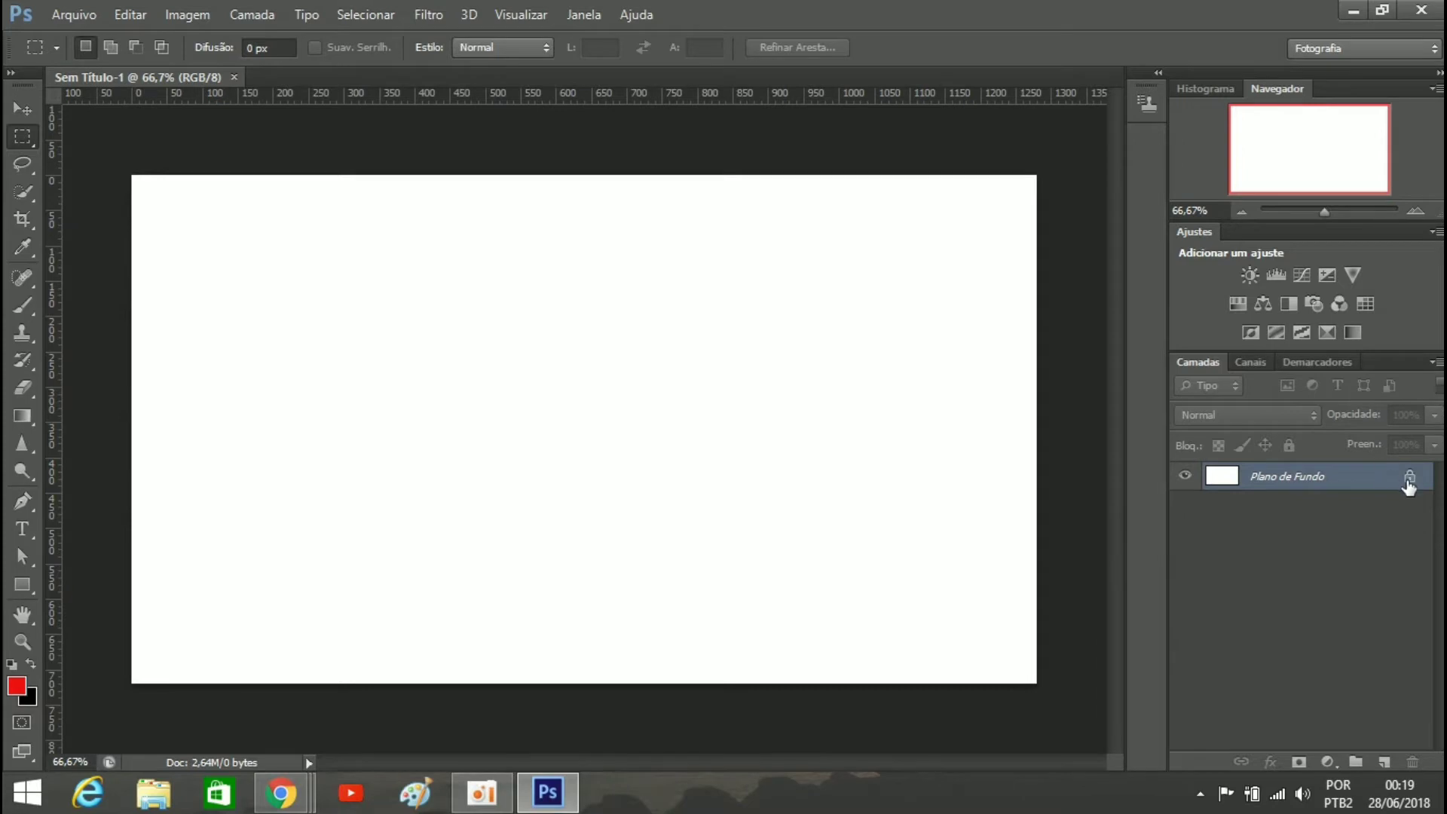
# Convert the Plano de Fundo background into editable layer Camada 0 and keep the rulers visible
pyautogui.doubleClick(1408, 479)
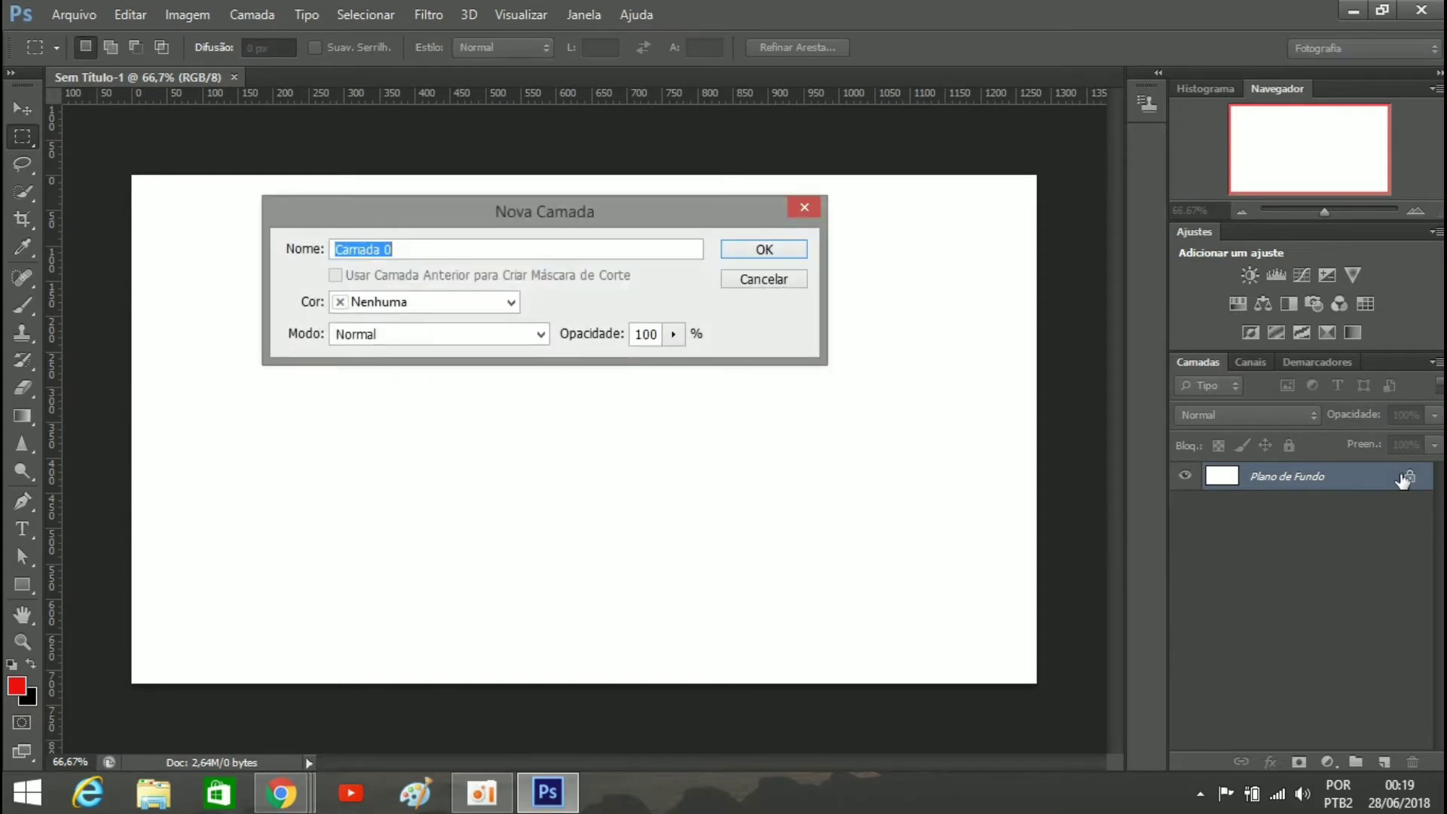
pyautogui.click(764, 250)
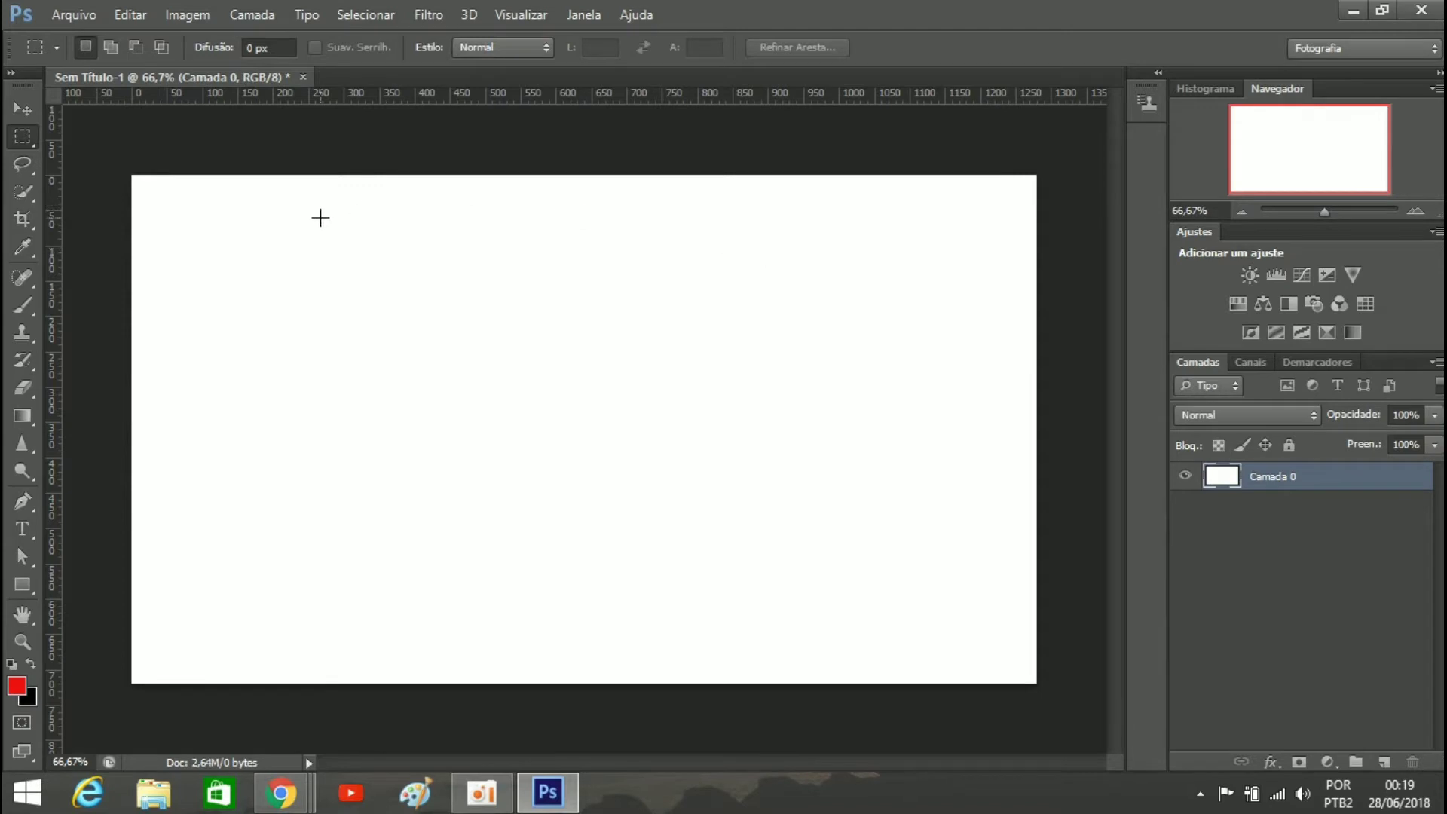
pyautogui.hotkey('ctrl', 'r')
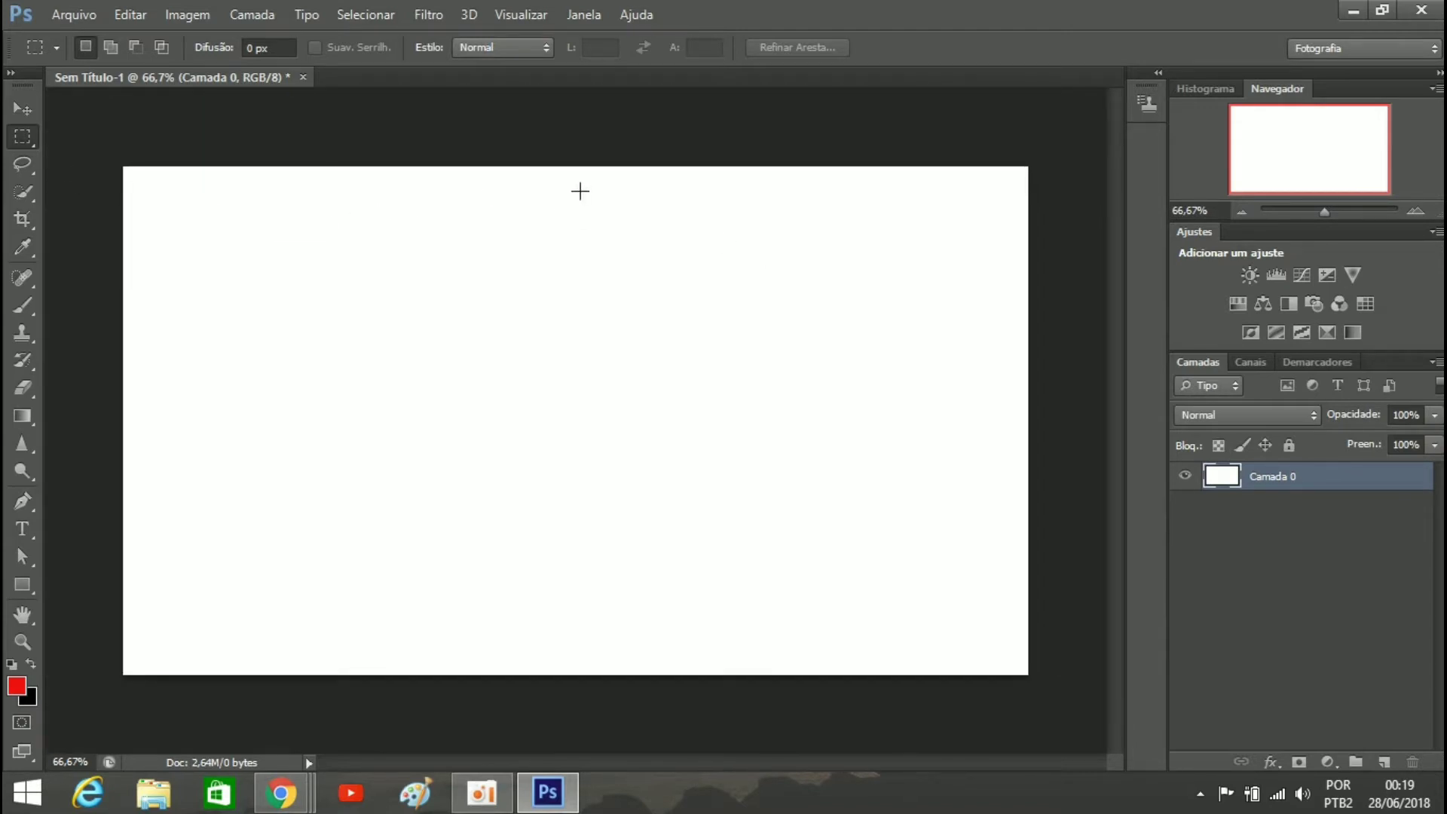
pyautogui.hotkey('ctrl', 'r')
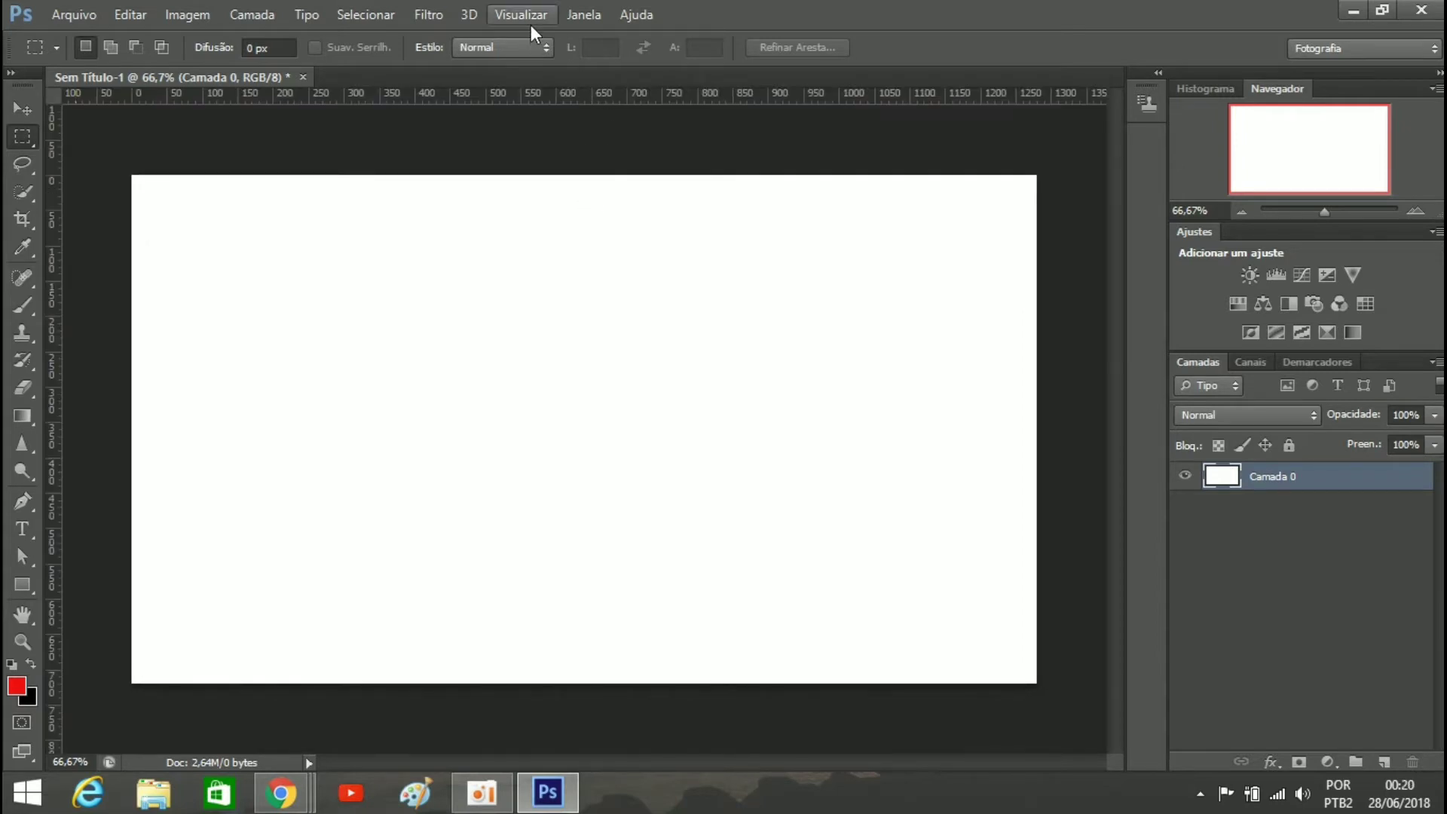
pyautogui.click(525, 15)
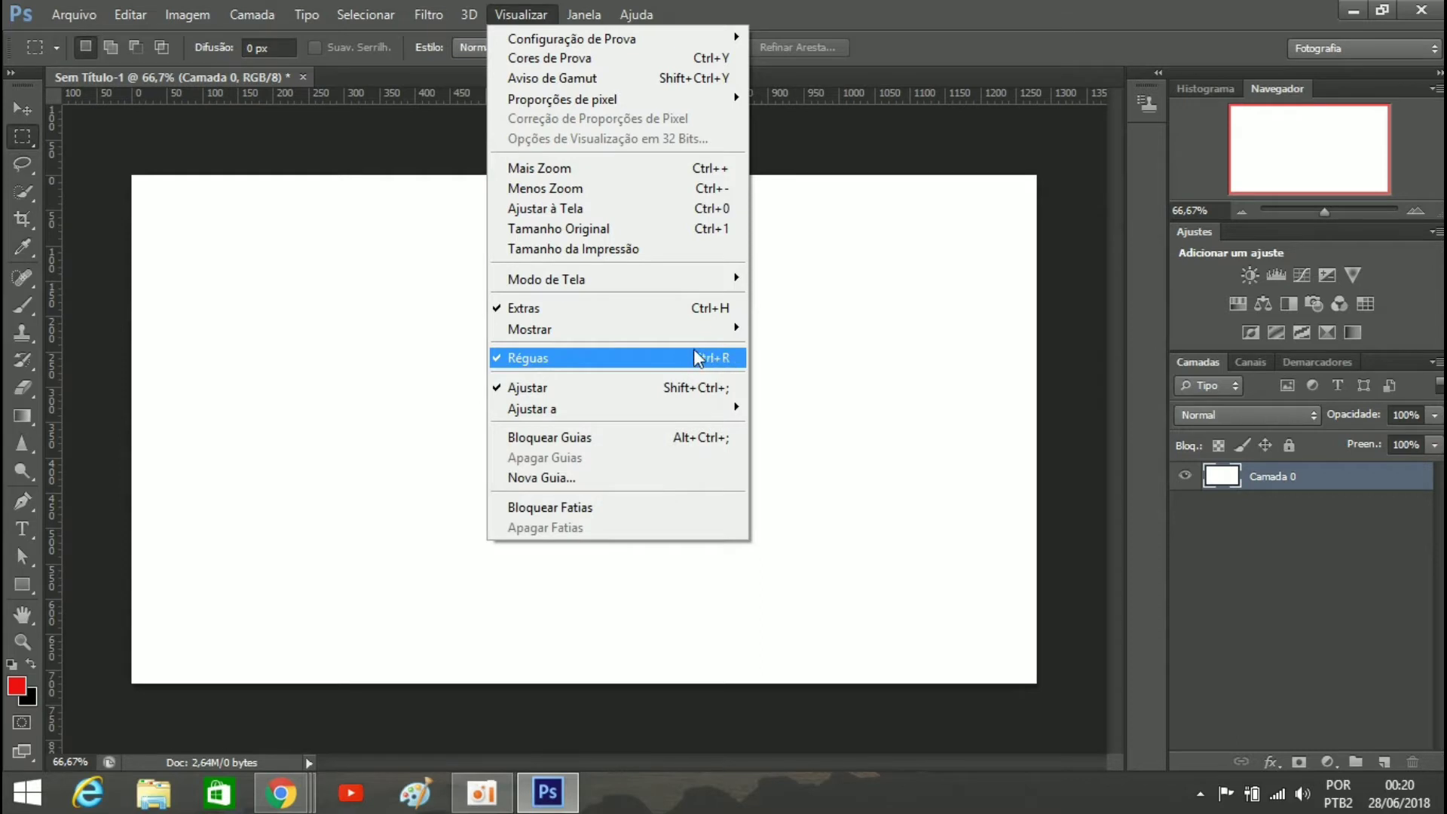
pyautogui.click(372, 153)
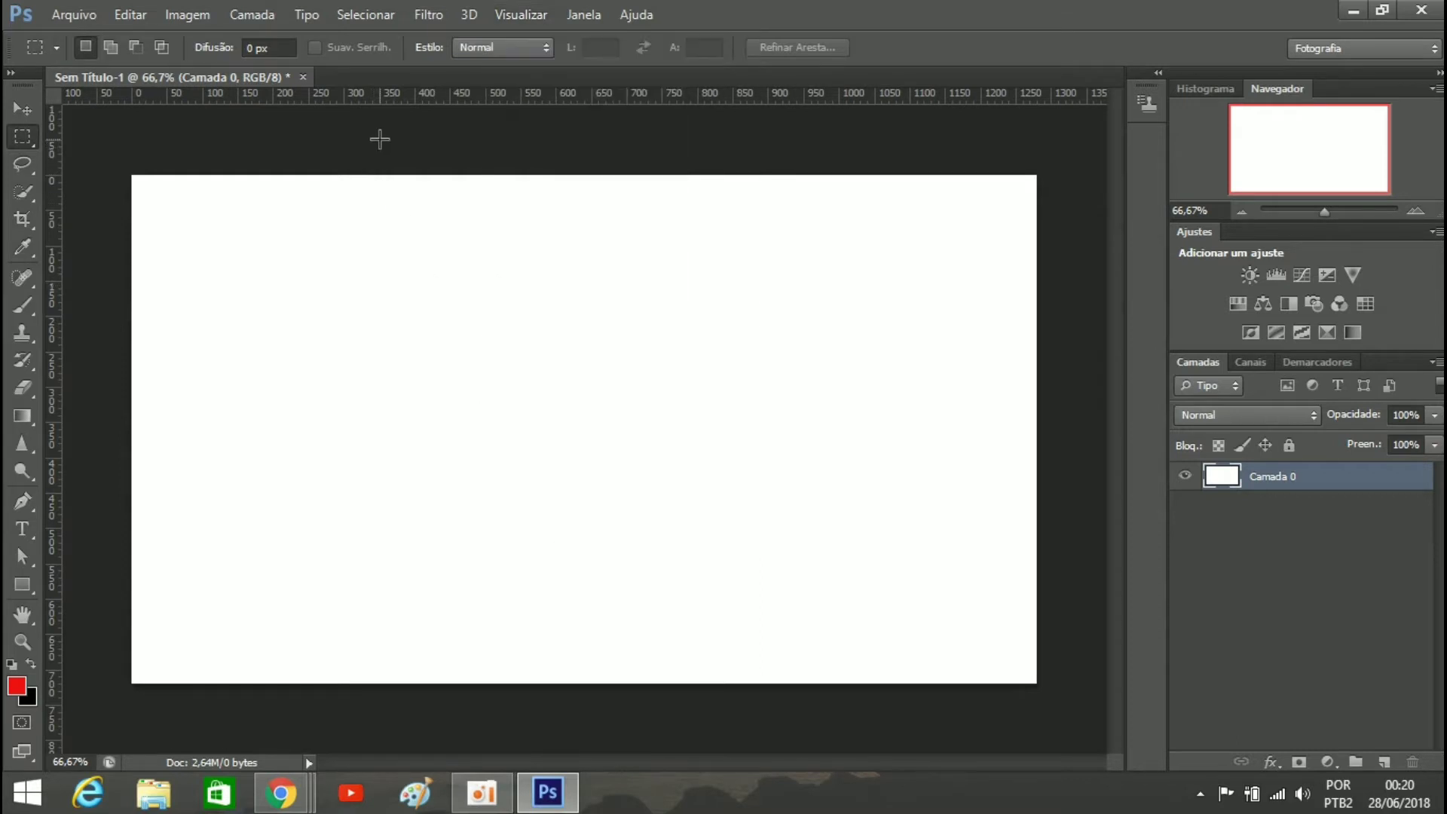
# Drag guides from the rulers to the canvas's left, top, right and bottom edges
pyautogui.moveTo(54, 378)
pyautogui.mouseDown()
pyautogui.moveTo(148, 379)
pyautogui.moveTo(131, 379)
pyautogui.mouseUp()
pyautogui.moveTo(594, 101); pyautogui.dragTo(596, 174)
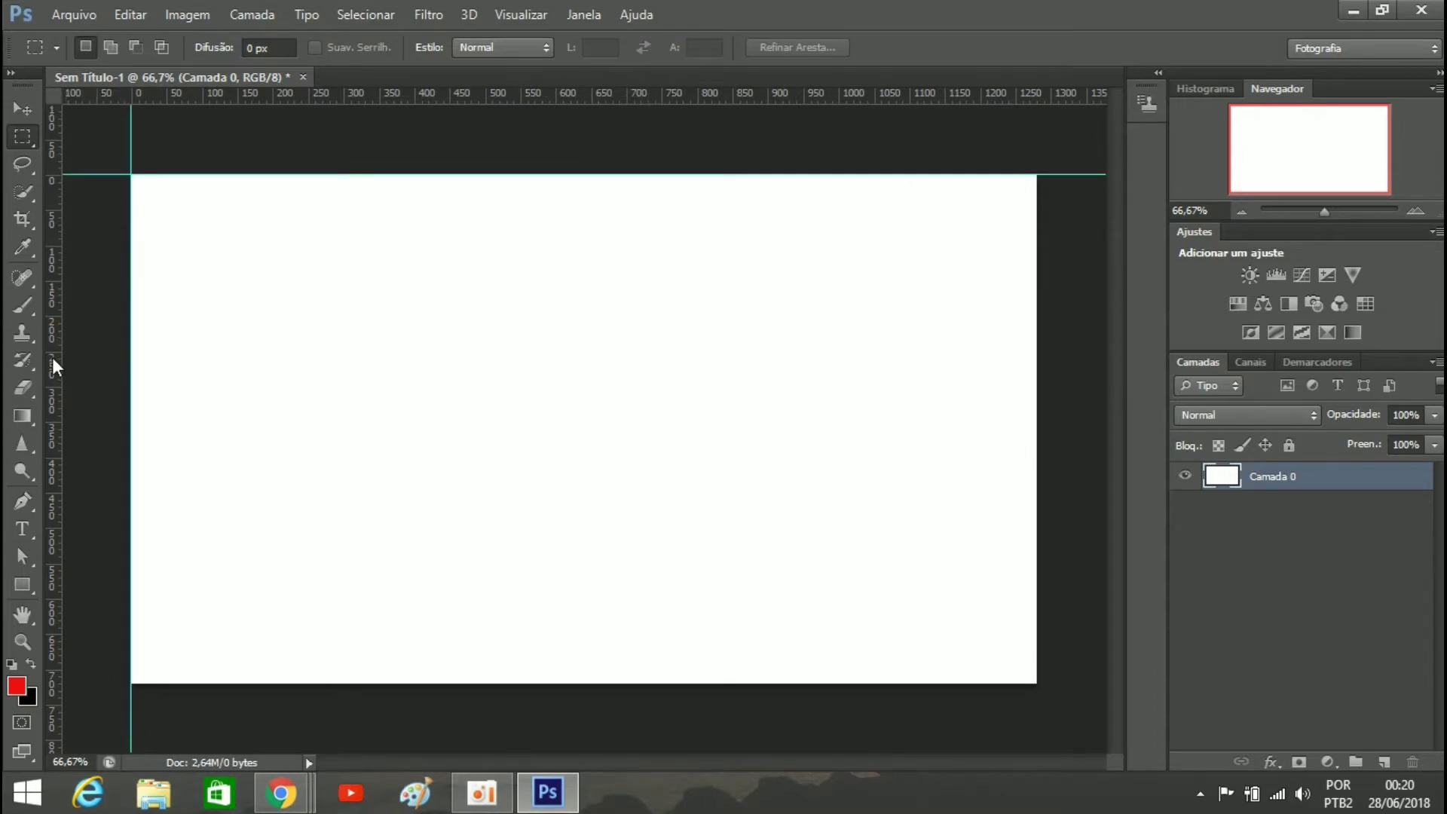
pyautogui.moveTo(52, 359)
pyautogui.mouseDown()
pyautogui.moveTo(1053, 394)
pyautogui.moveTo(1036, 394)
pyautogui.mouseUp()
pyautogui.moveTo(684, 98); pyautogui.dragTo(669, 682)
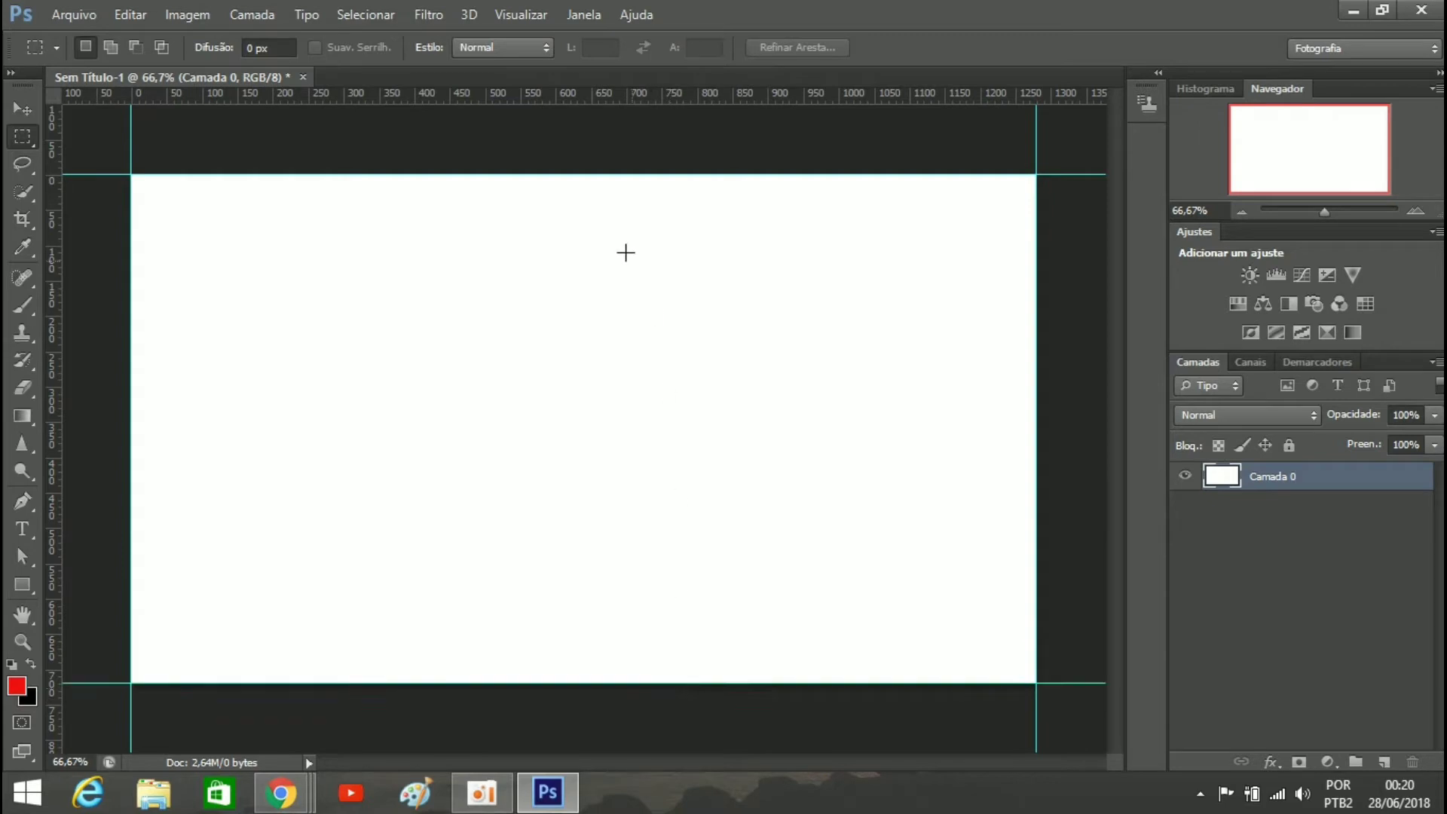
# Use the transform box to add vertical and horizontal guides crossing at the canvas centre
pyautogui.hotkey('ctrl', 't')
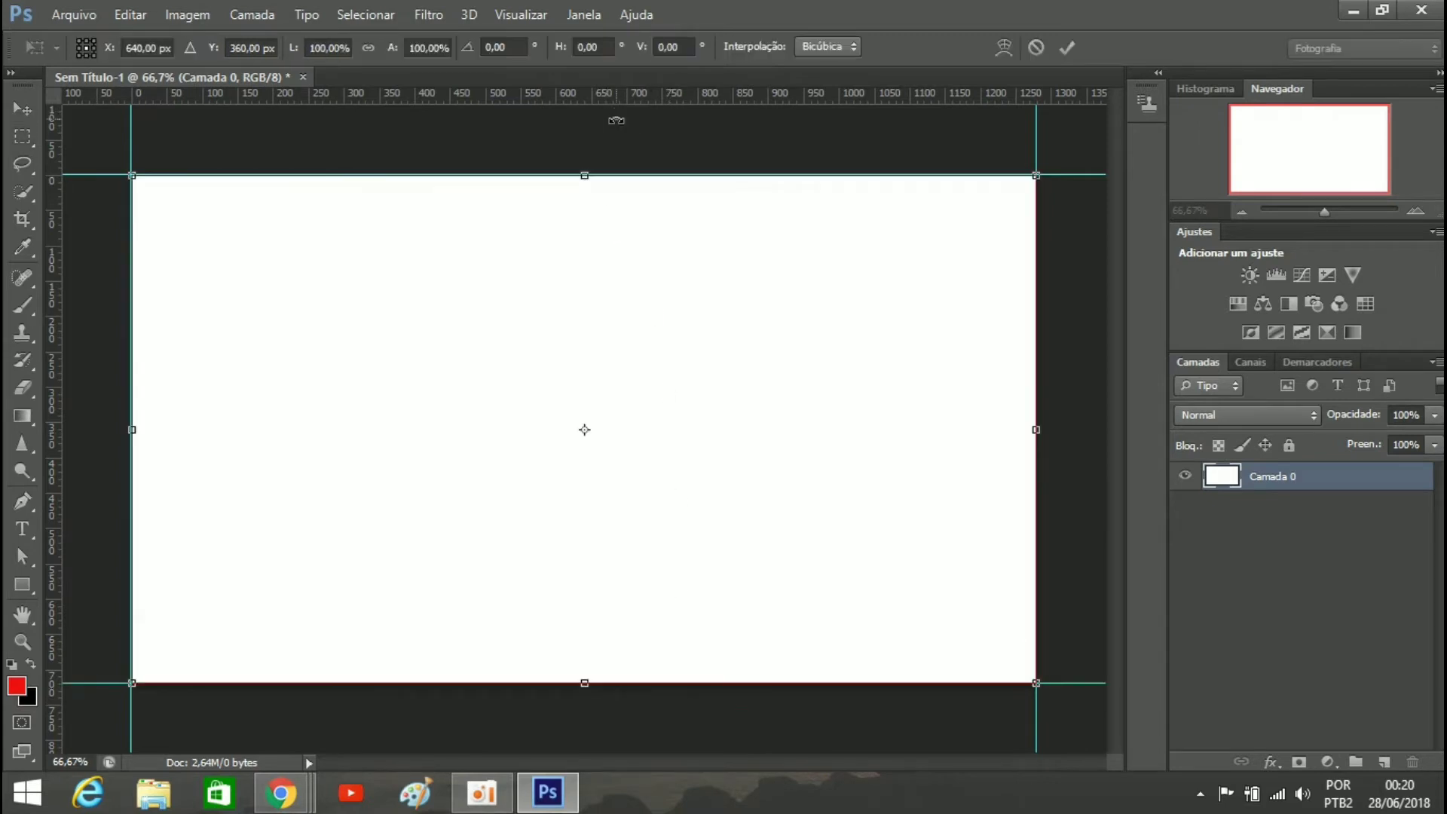
pyautogui.moveTo(54, 381); pyautogui.dragTo(584, 403)
pyautogui.moveTo(647, 98); pyautogui.dragTo(660, 430)
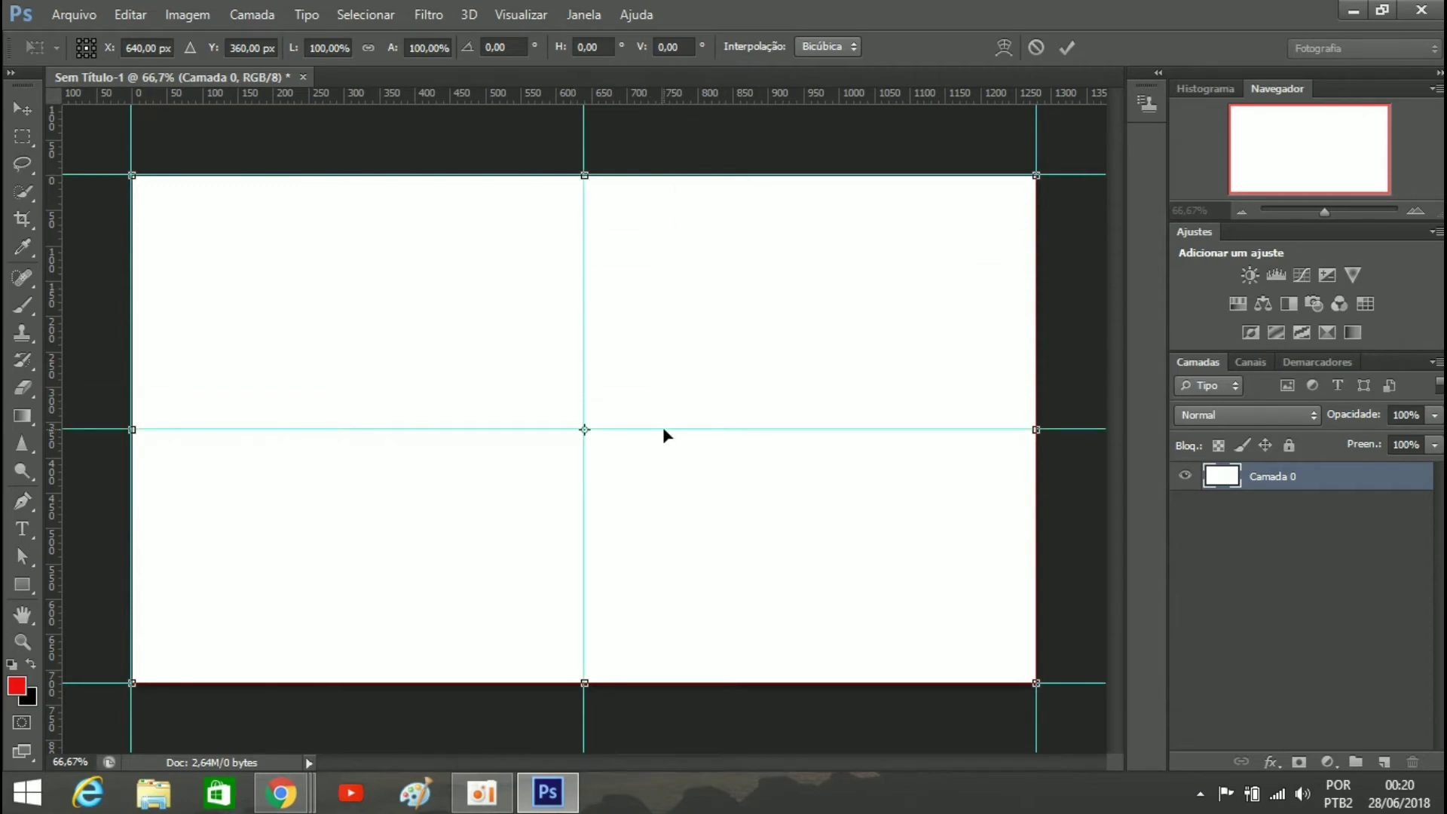
pyautogui.click(71, 16)
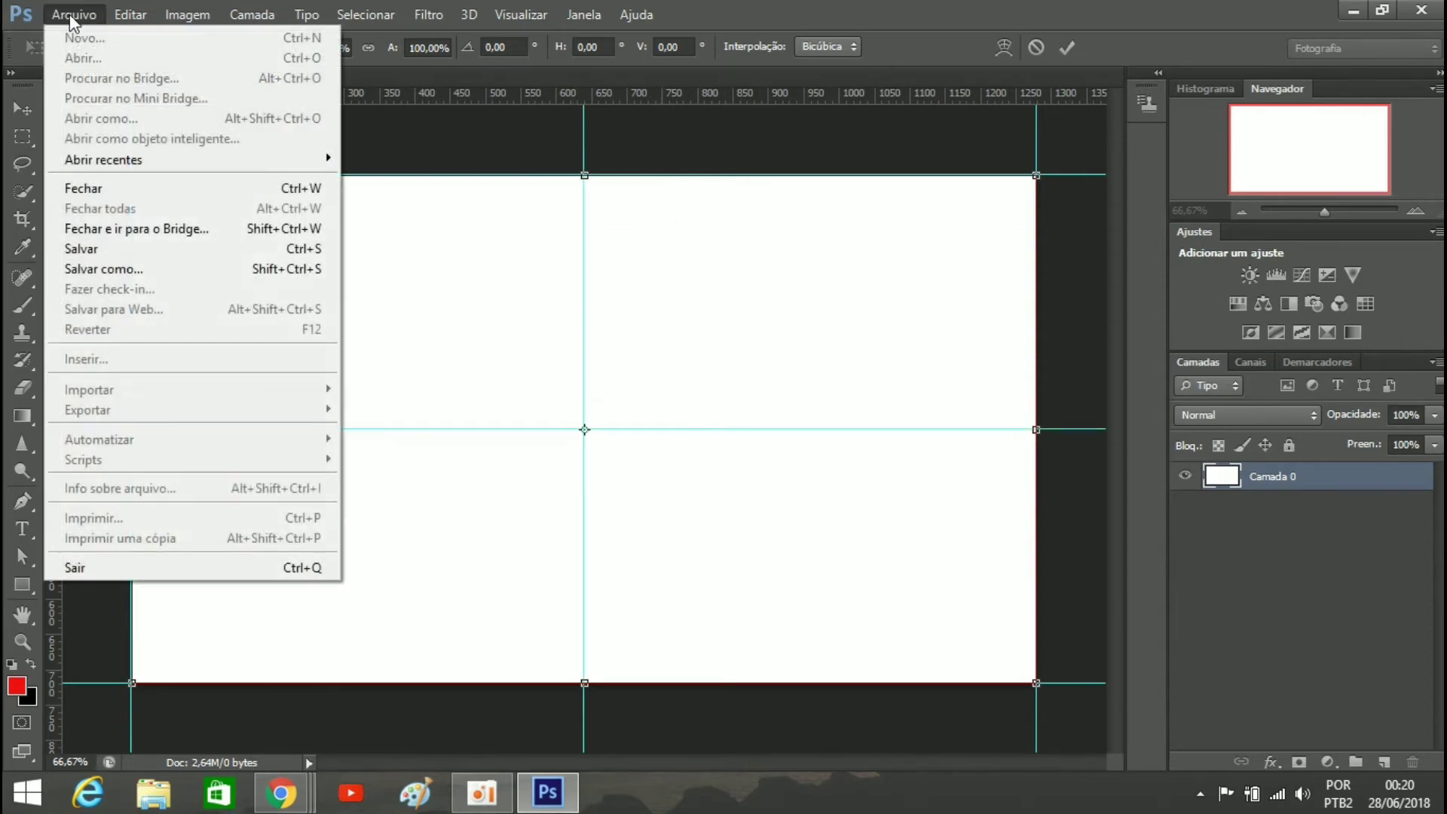
# Open the fundo-final texture image and float its window over the poster document
pyautogui.click(1066, 48)
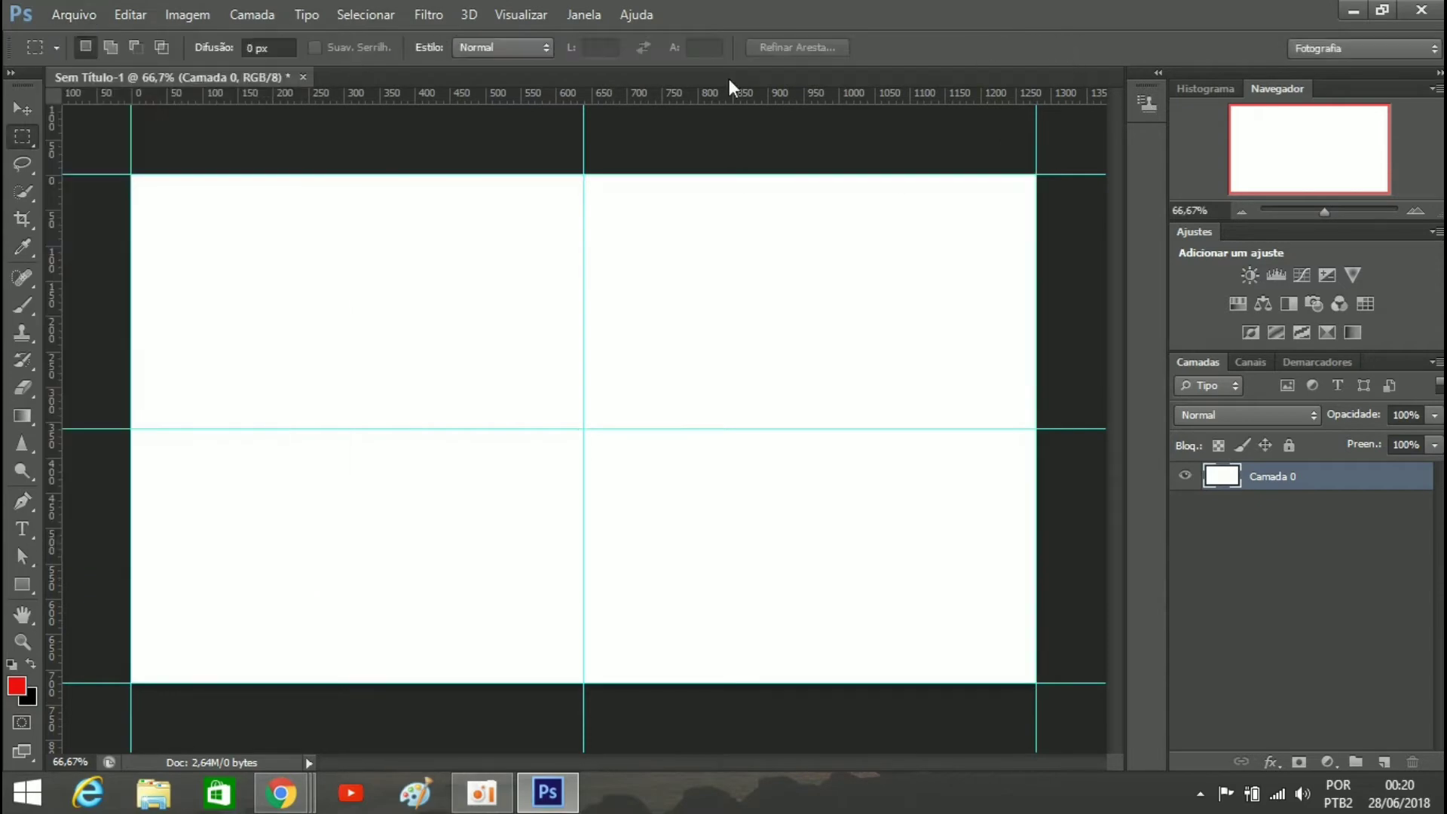
pyautogui.click(67, 15)
pyautogui.click(82, 54)
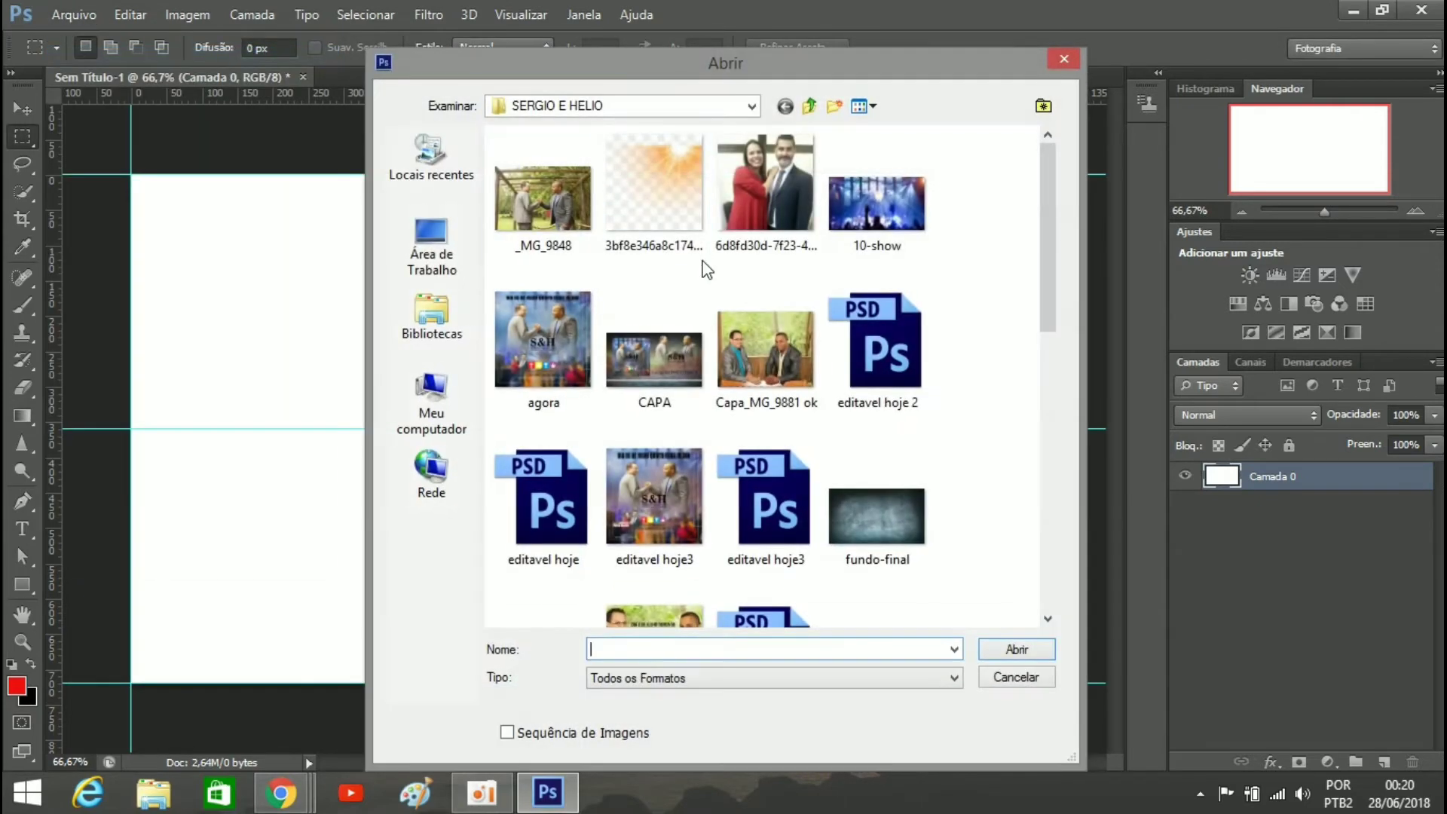
pyautogui.click(877, 543)
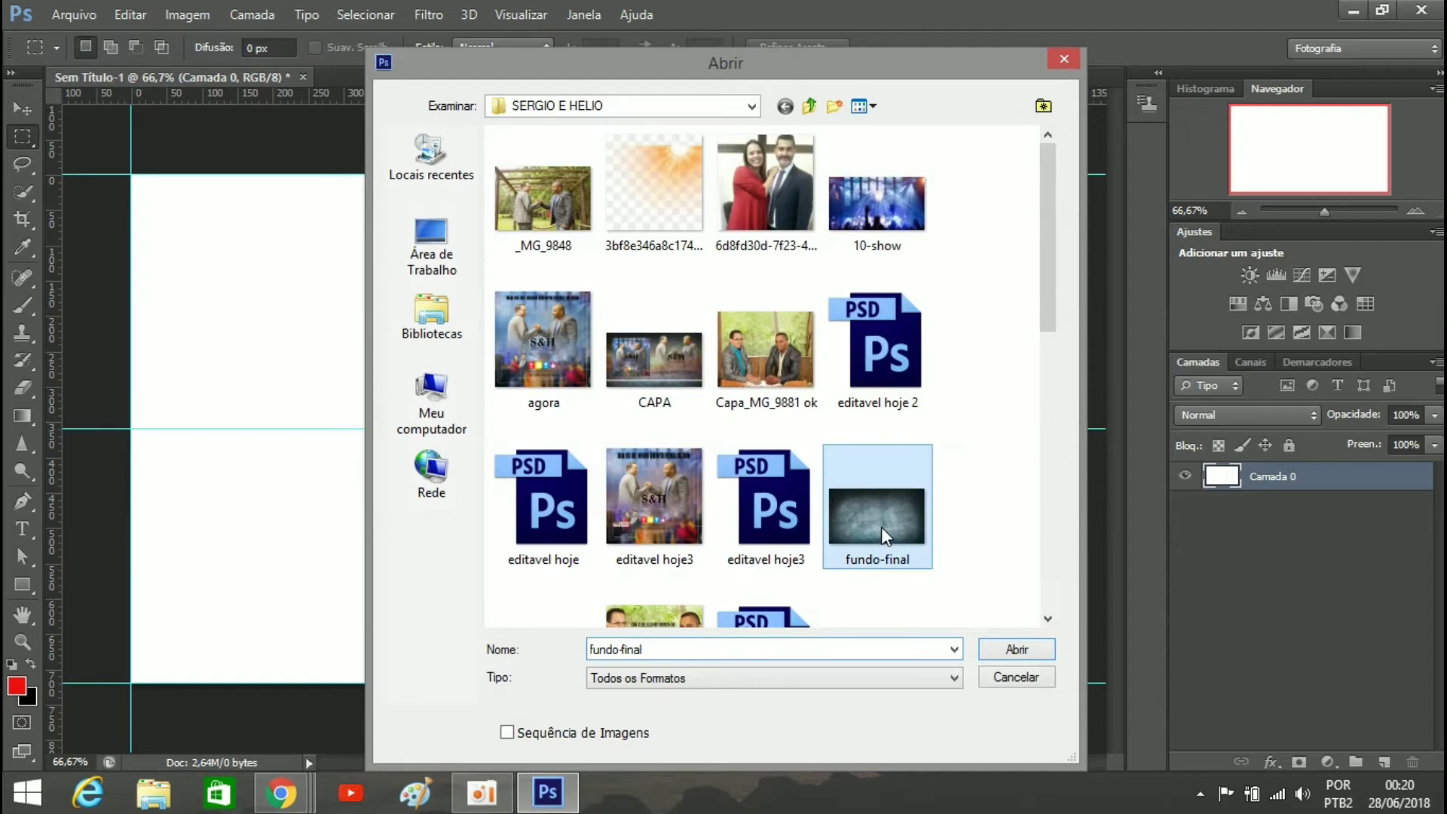
pyautogui.click(1039, 649)
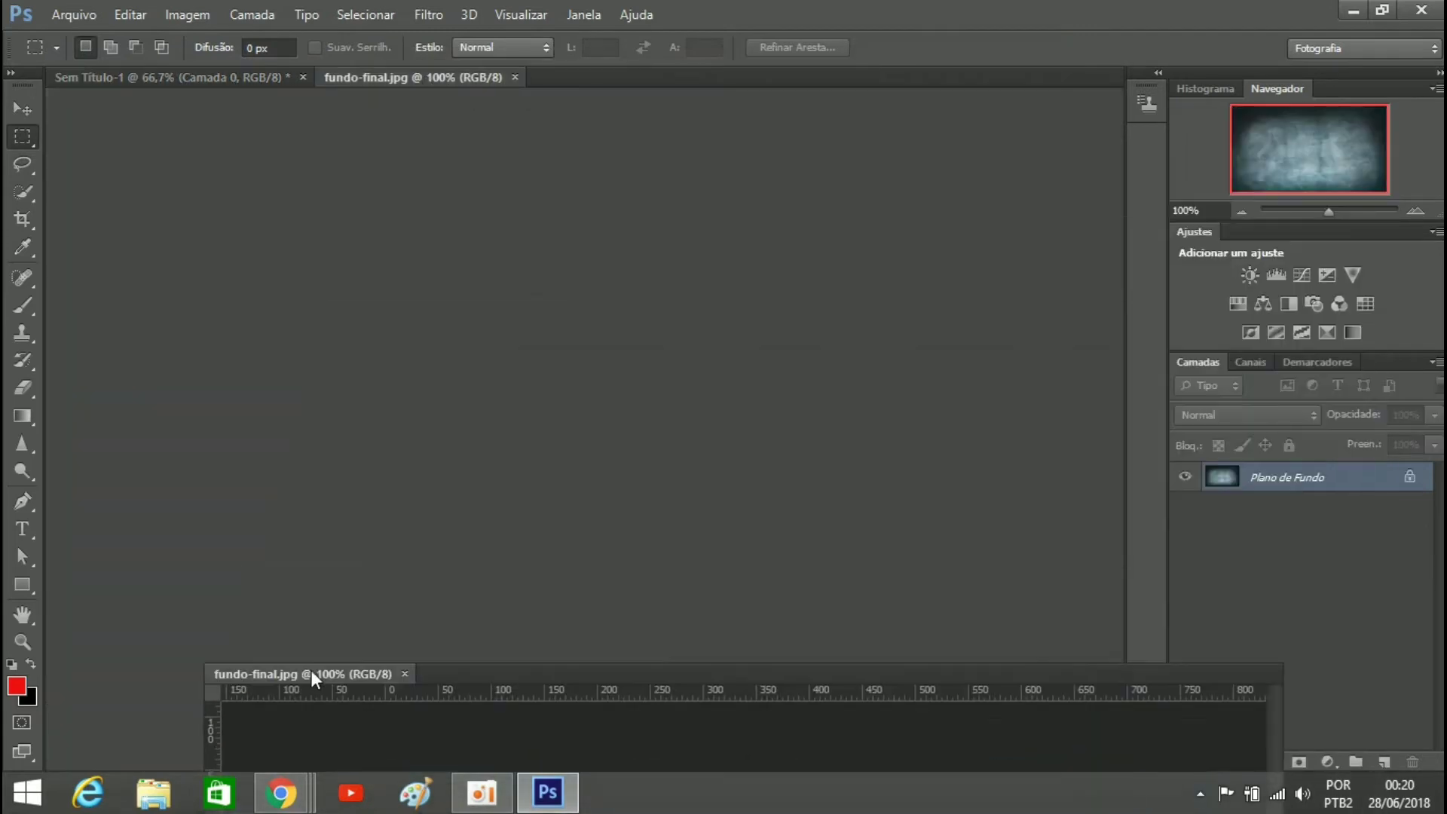
pyautogui.moveTo(422, 79); pyautogui.dragTo(264, 761)
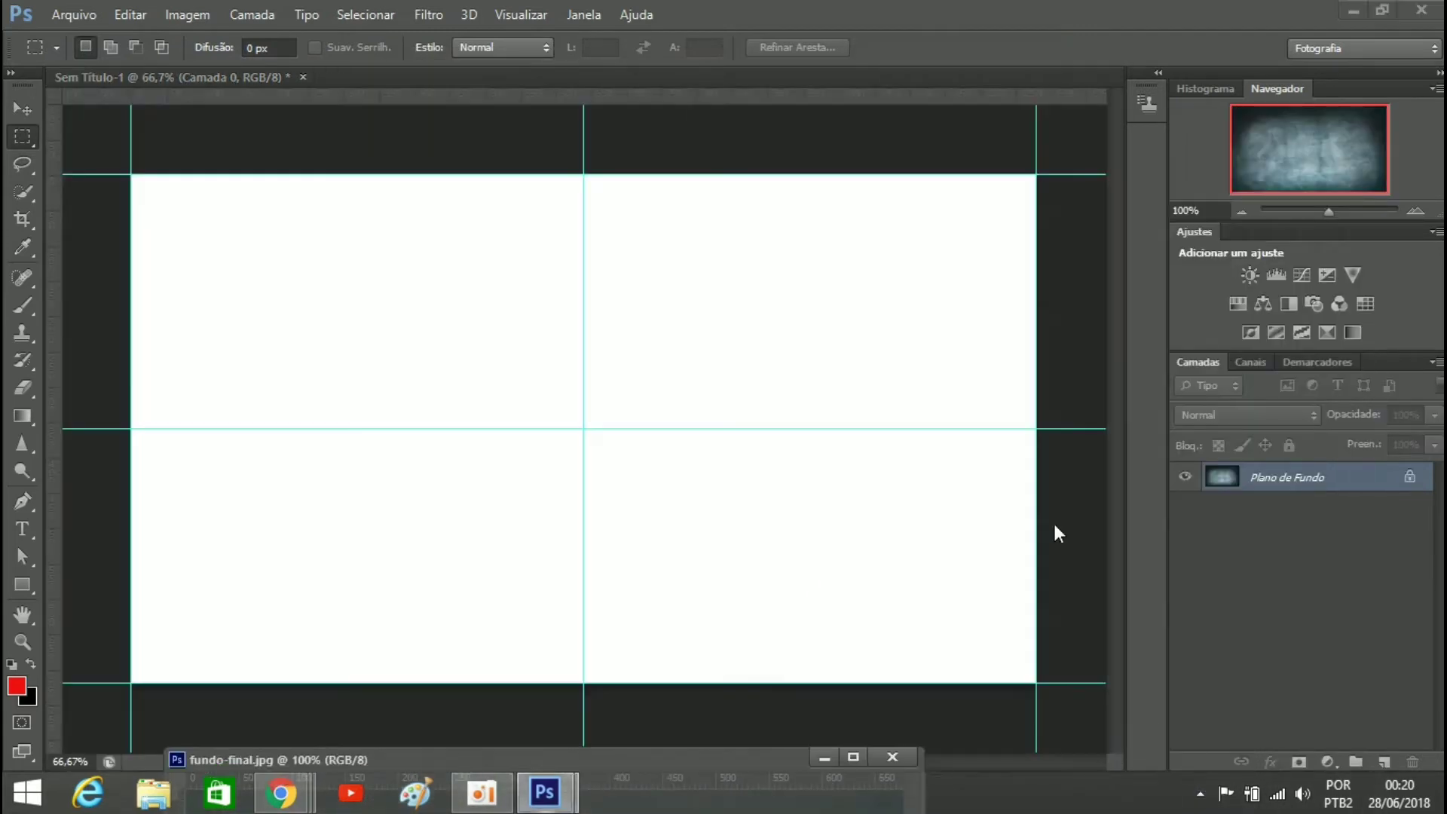
# Unlock the texture's background layer and drag it into the poster as Camada 1
pyautogui.doubleClick(1409, 479)
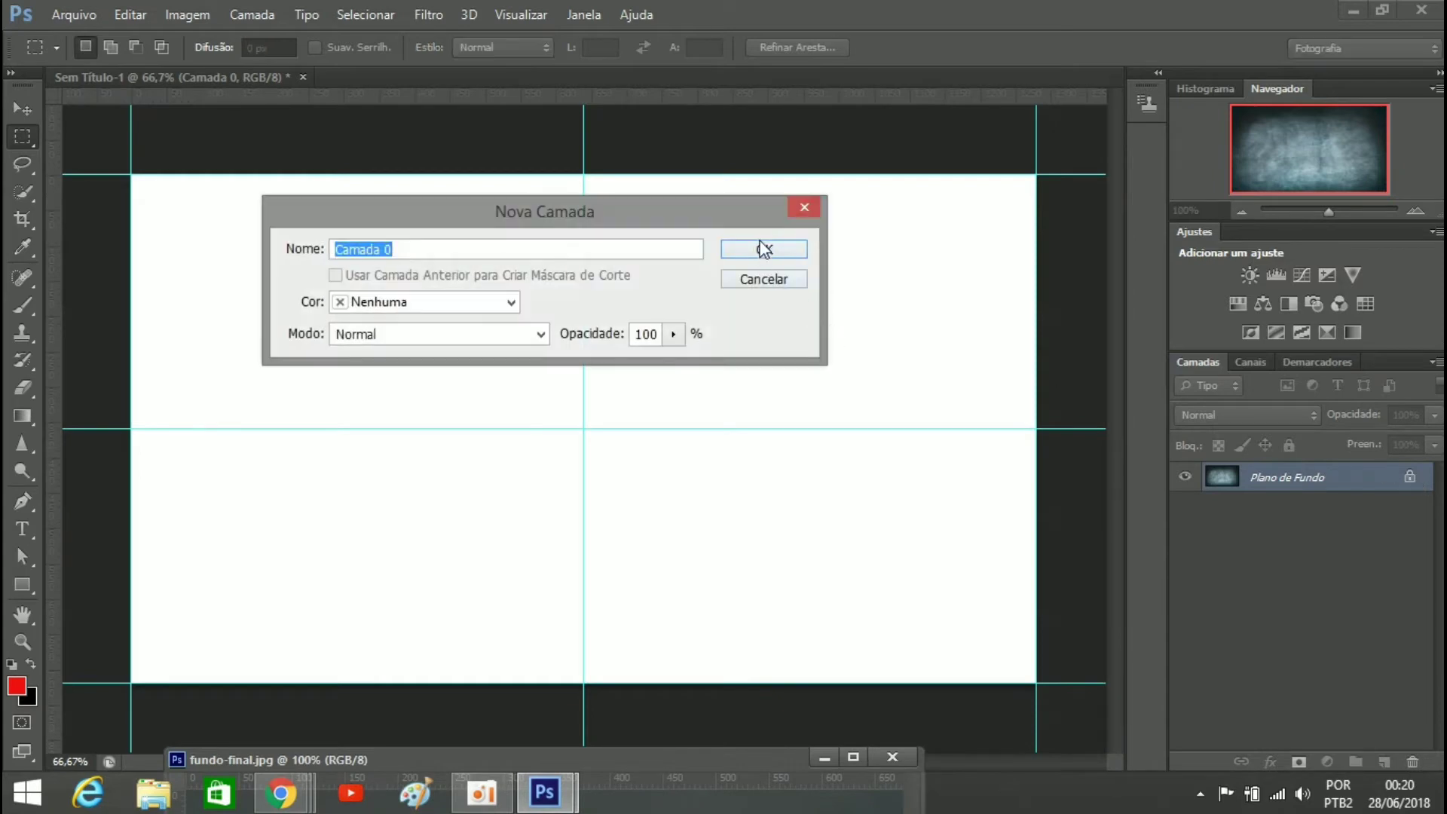
pyautogui.click(764, 249)
pyautogui.moveTo(1318, 477)
pyautogui.mouseDown()
pyautogui.moveTo(644, 408)
pyautogui.moveTo(1246, 471)
pyautogui.mouseUp()
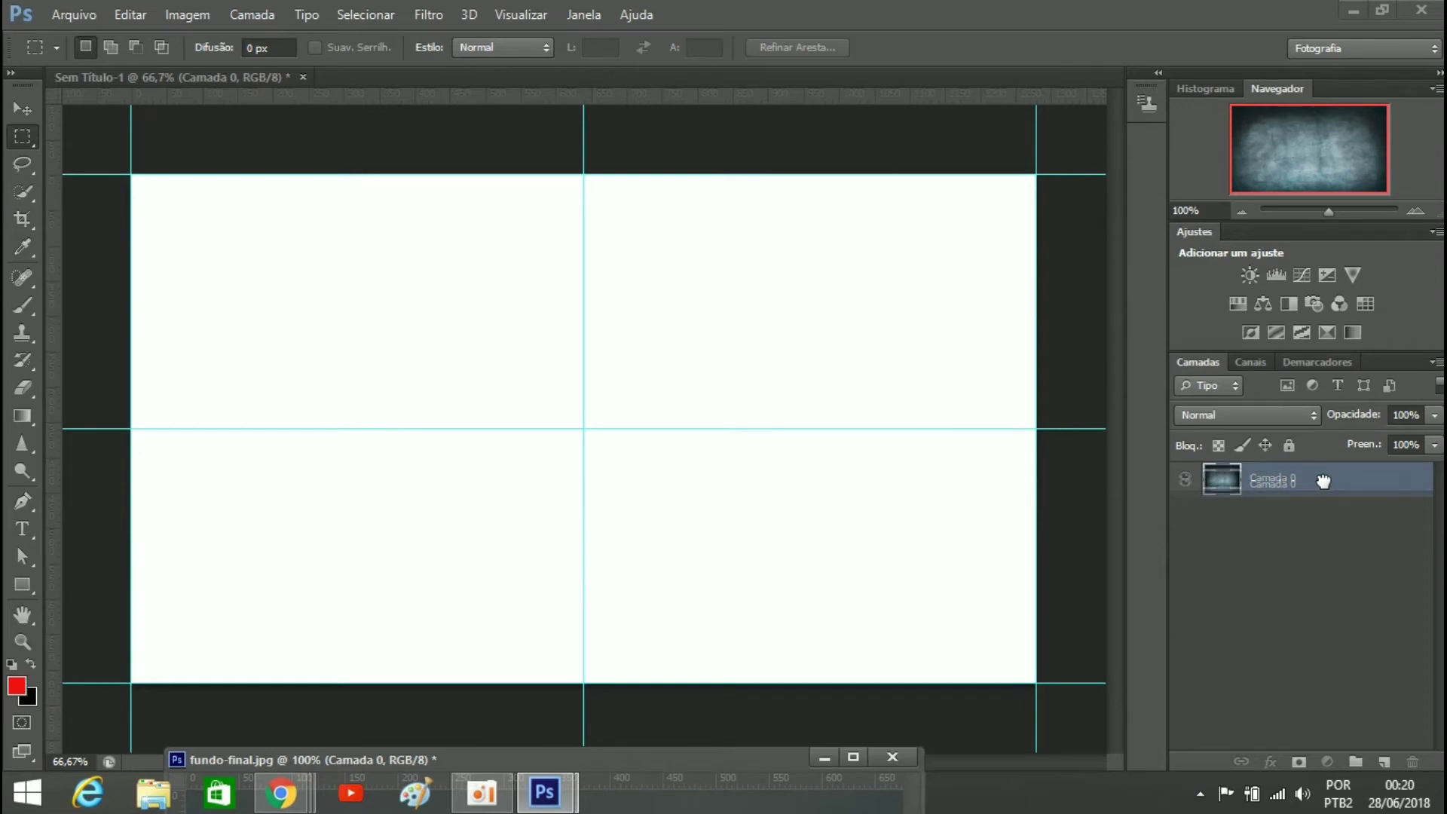
pyautogui.moveTo(1323, 481); pyautogui.dragTo(1326, 481)
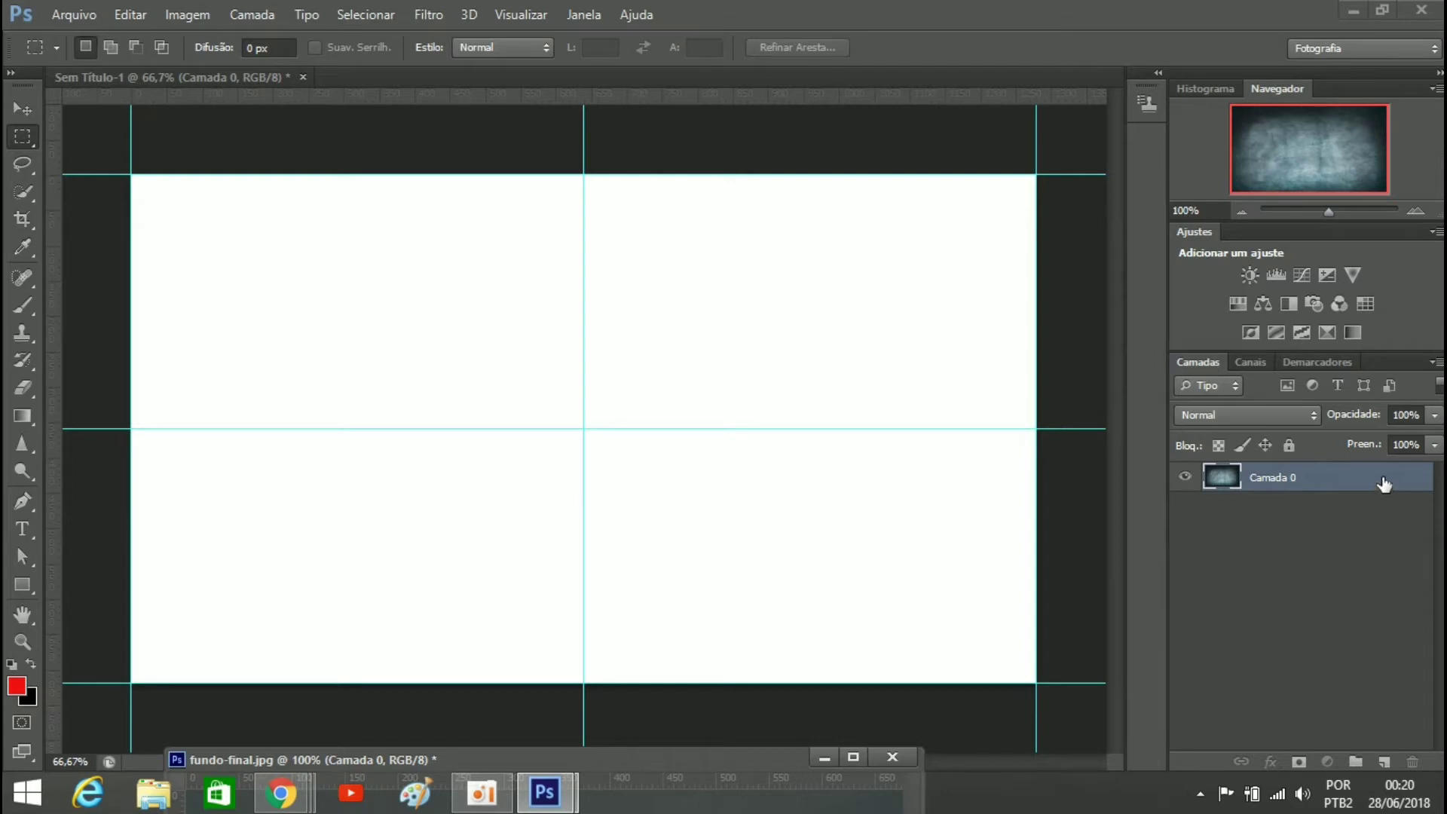
pyautogui.moveTo(1384, 483); pyautogui.dragTo(670, 389)
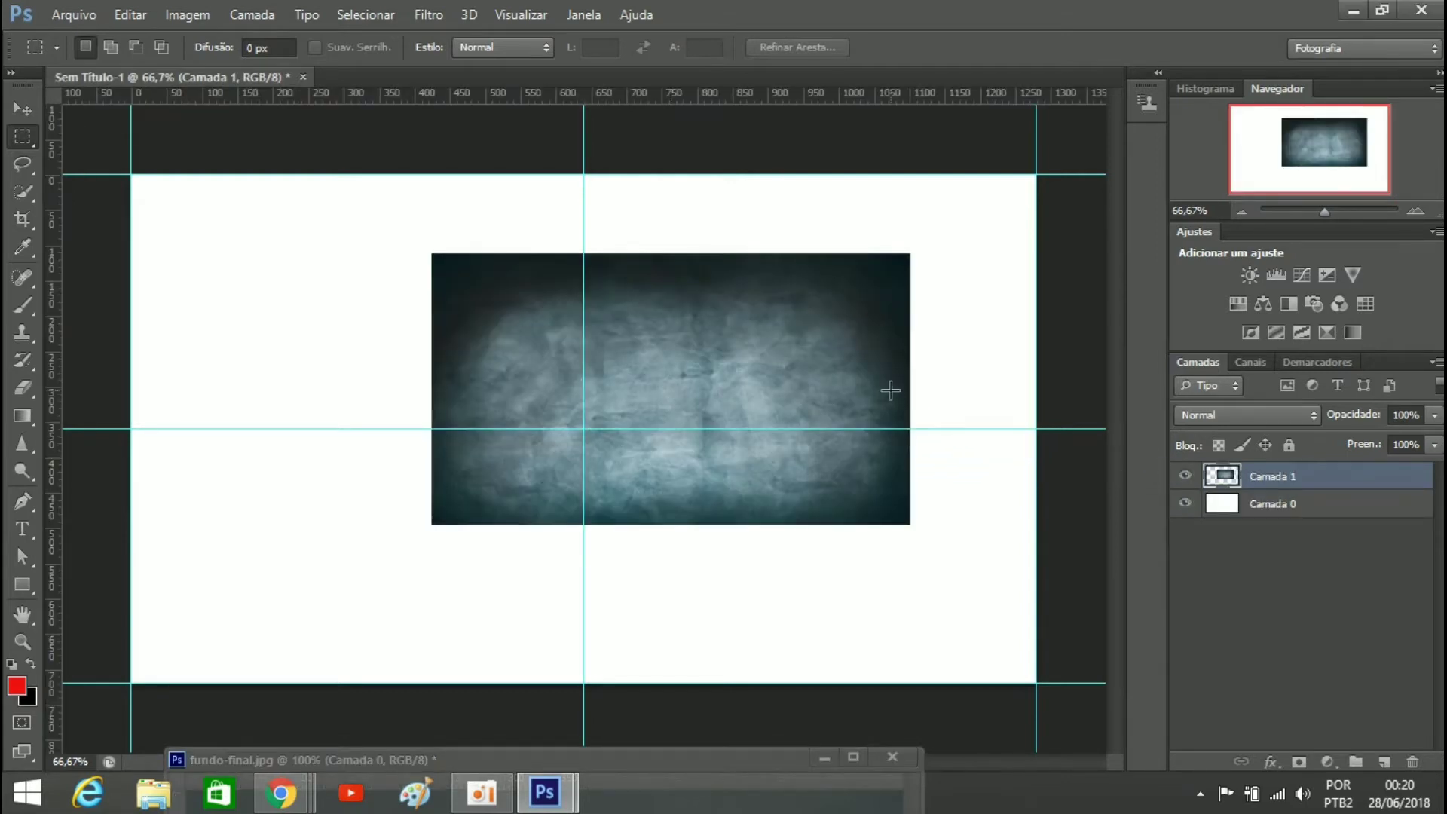
# Scale and position the texture so it covers the whole canvas, then commit
pyautogui.hotkey('ctrl', 't')
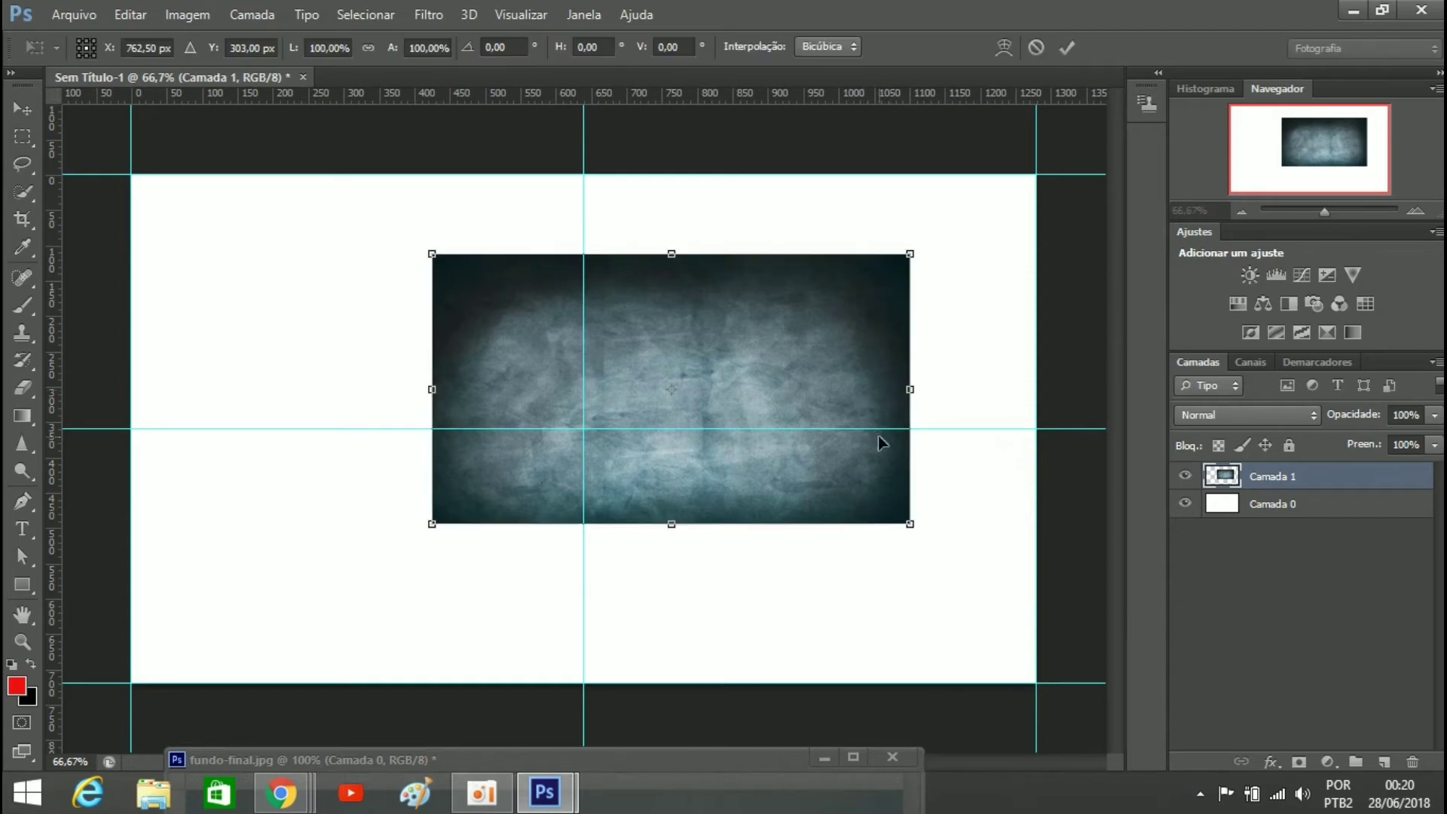
pyautogui.moveTo(910, 523); pyautogui.dragTo(1088, 624)
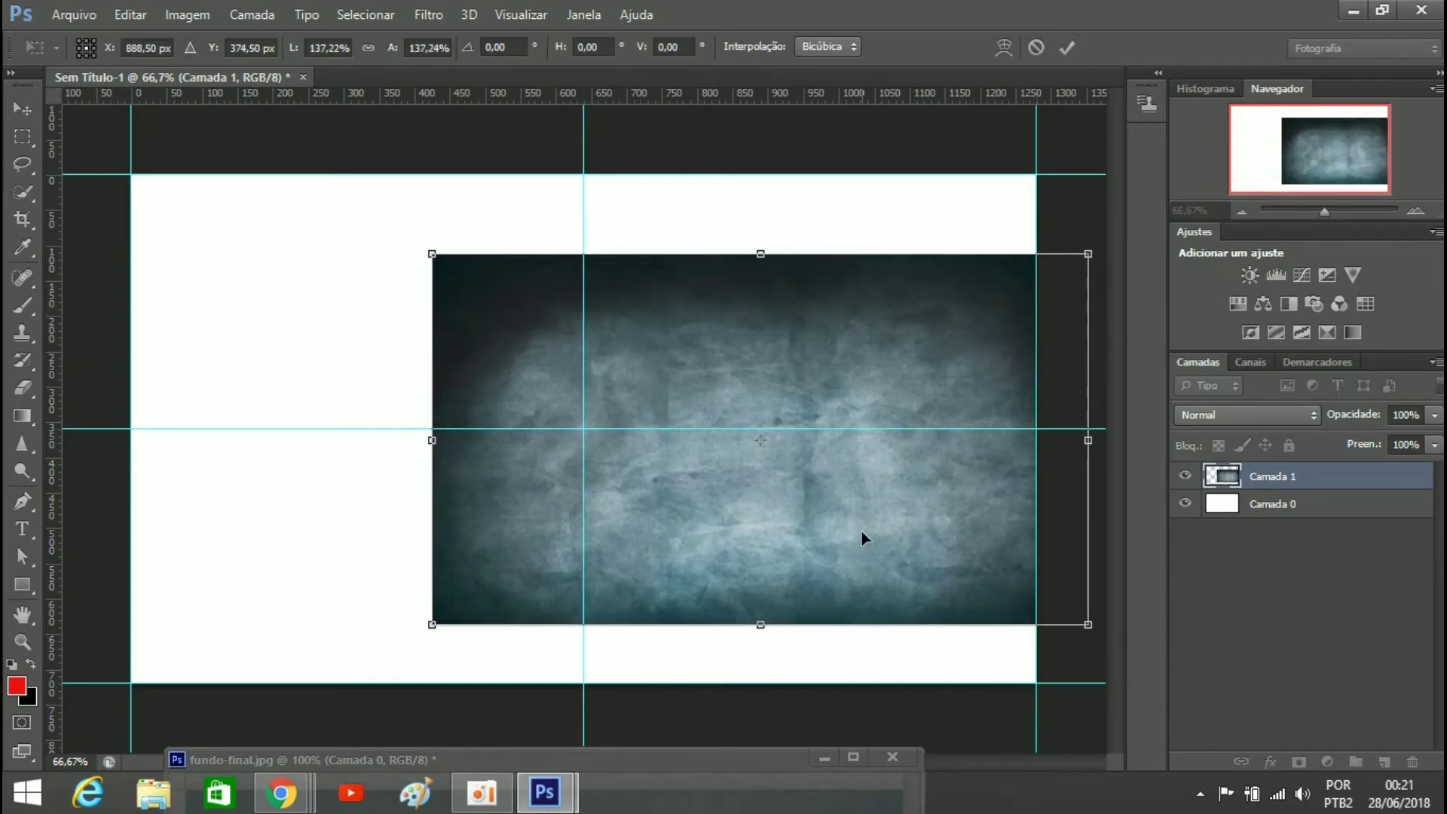
pyautogui.moveTo(860, 536)
pyautogui.mouseDown()
pyautogui.moveTo(501, 474)
pyautogui.moveTo(549, 411)
pyautogui.moveTo(549, 374)
pyautogui.mouseUp()
pyautogui.moveTo(733, 523)
pyautogui.mouseDown()
pyautogui.moveTo(1074, 717)
pyautogui.moveTo(1077, 734)
pyautogui.mouseUp()
pyautogui.click(1068, 50)
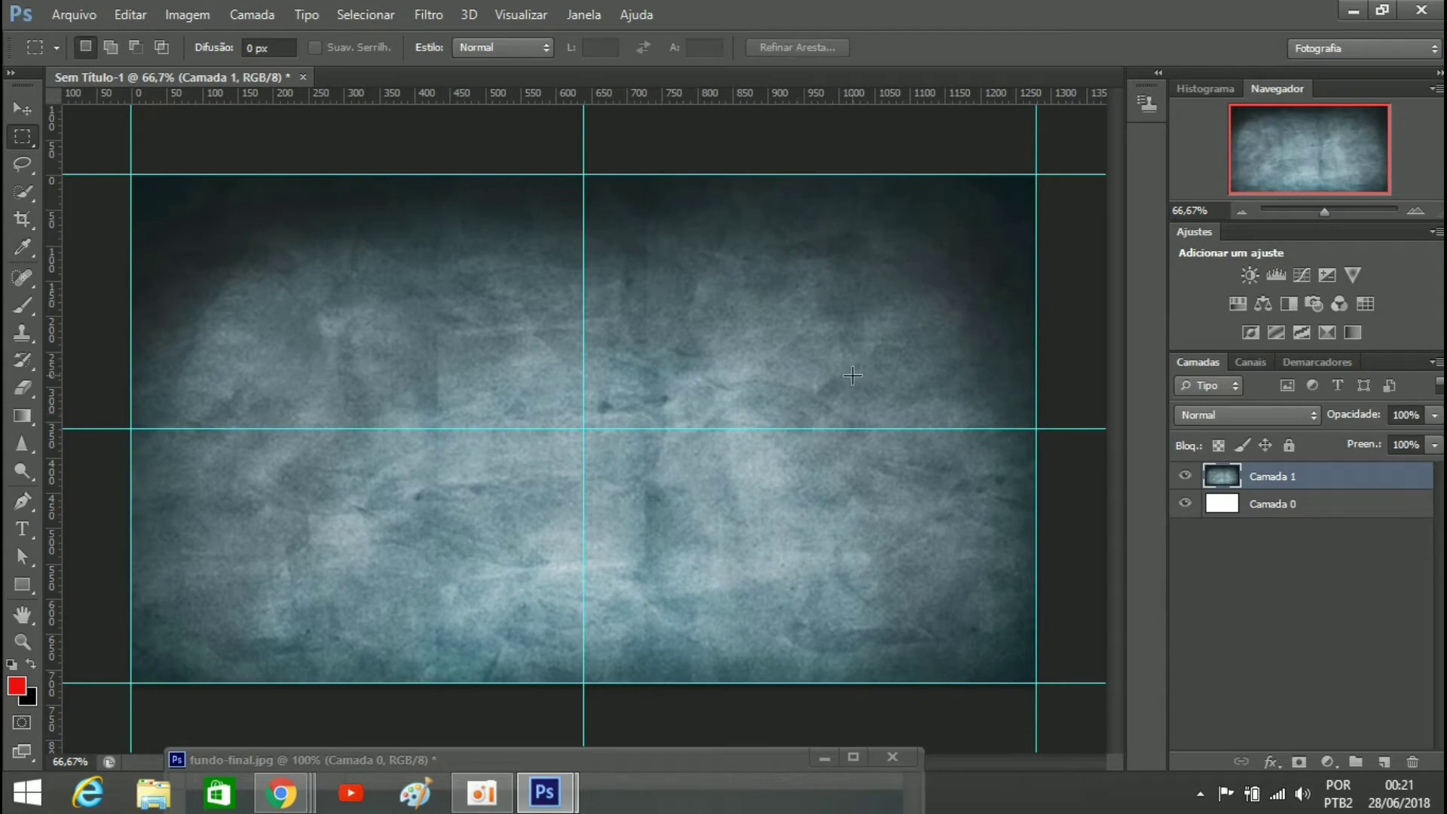
pyautogui.click(73, 13)
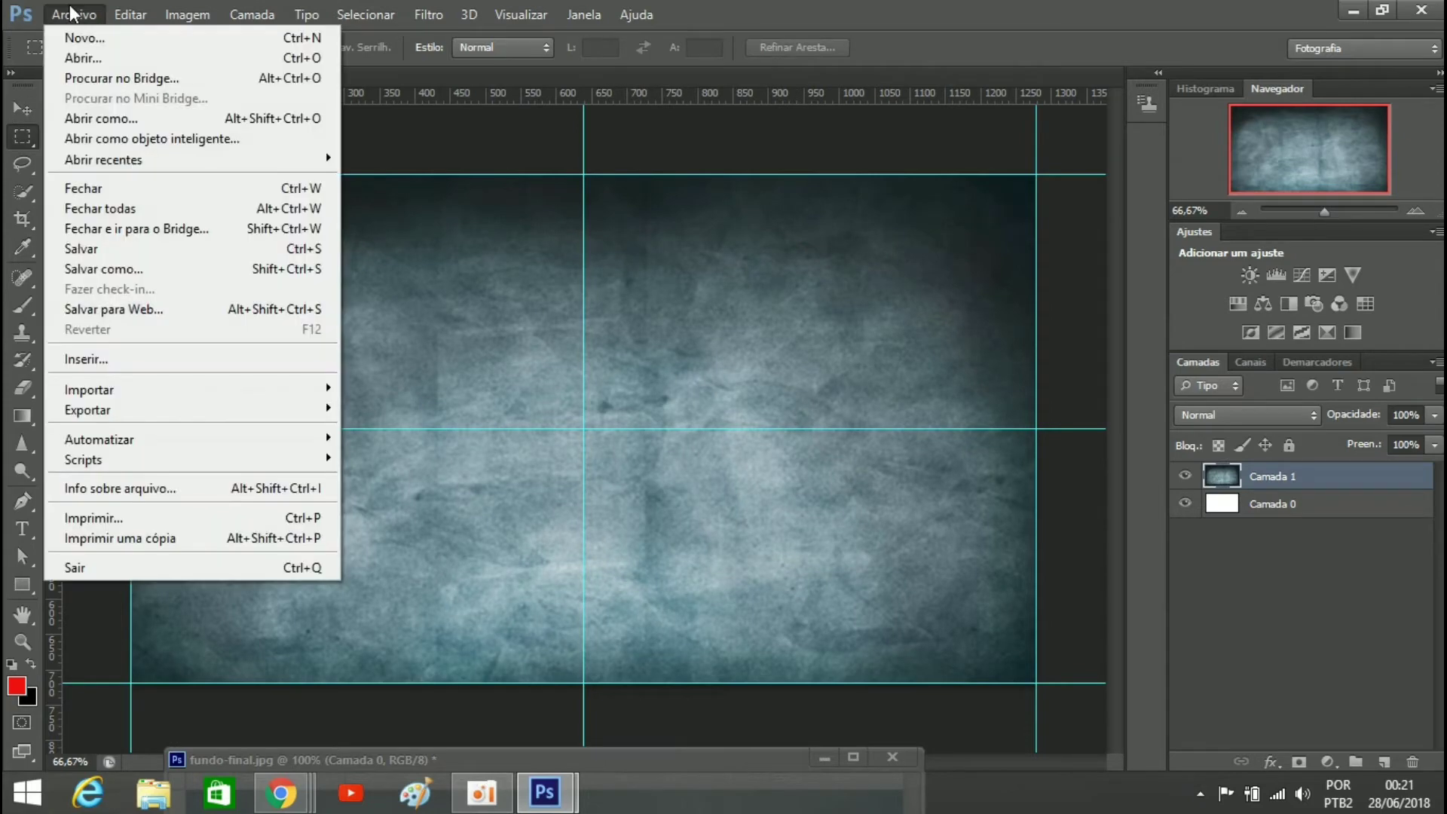
# Open SERGIO E HELIO NOVO.png and drag its layer into the composite
pyautogui.click(78, 58)
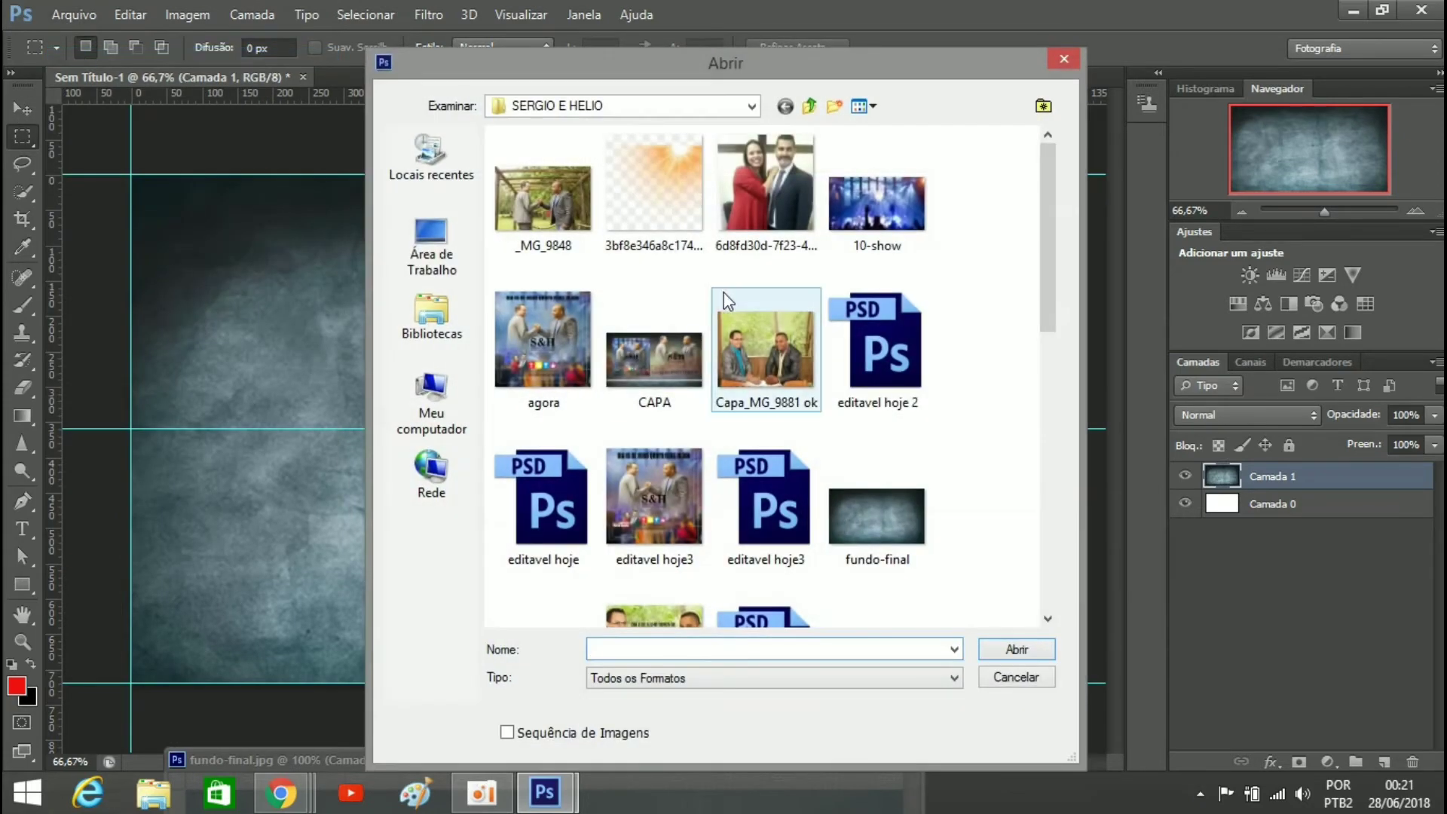
pyautogui.moveTo(1046, 255)
pyautogui.mouseDown()
pyautogui.moveTo(1076, 437)
pyautogui.moveTo(1058, 441)
pyautogui.mouseUp()
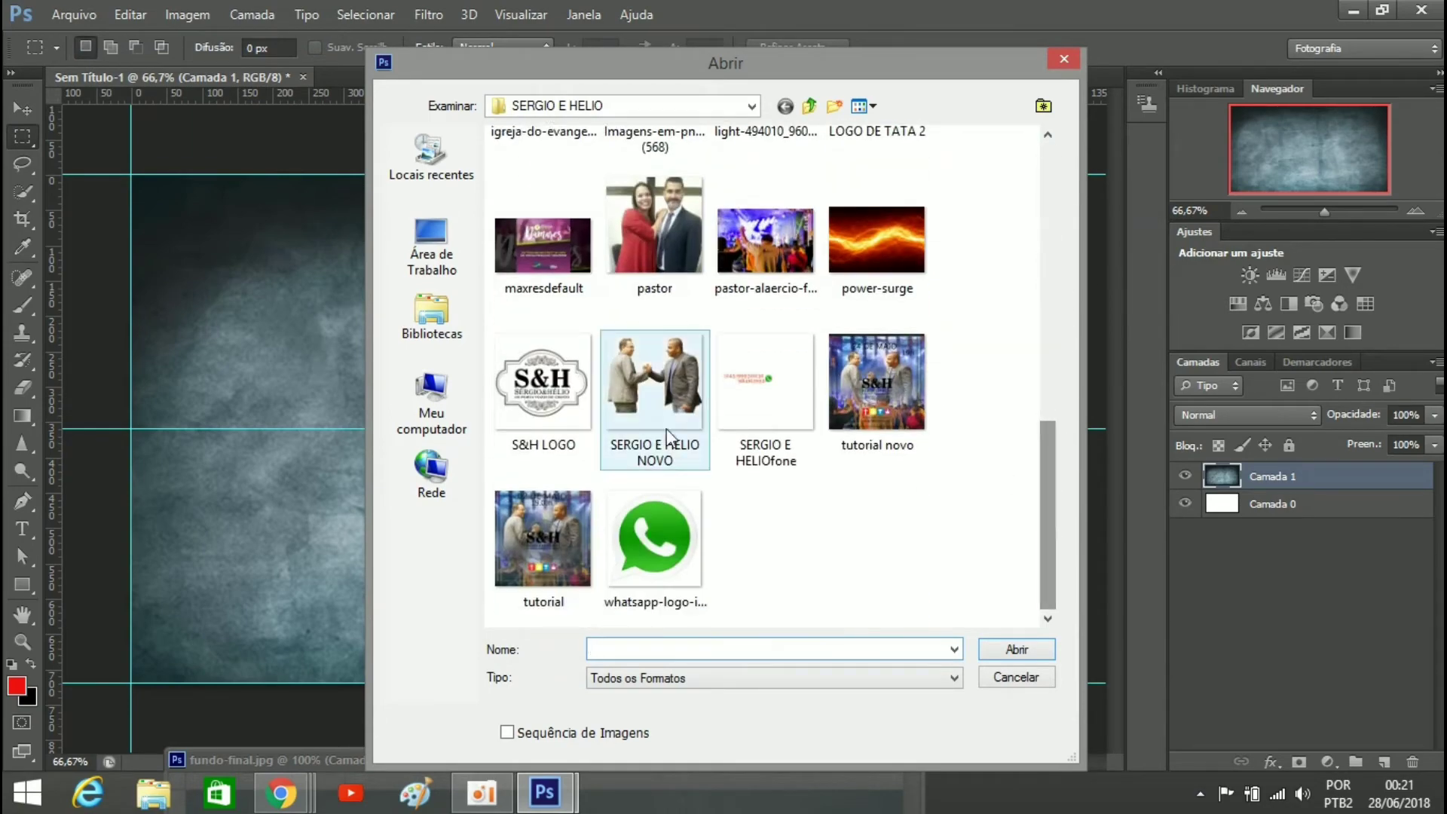
pyautogui.click(655, 388)
pyautogui.click(1016, 648)
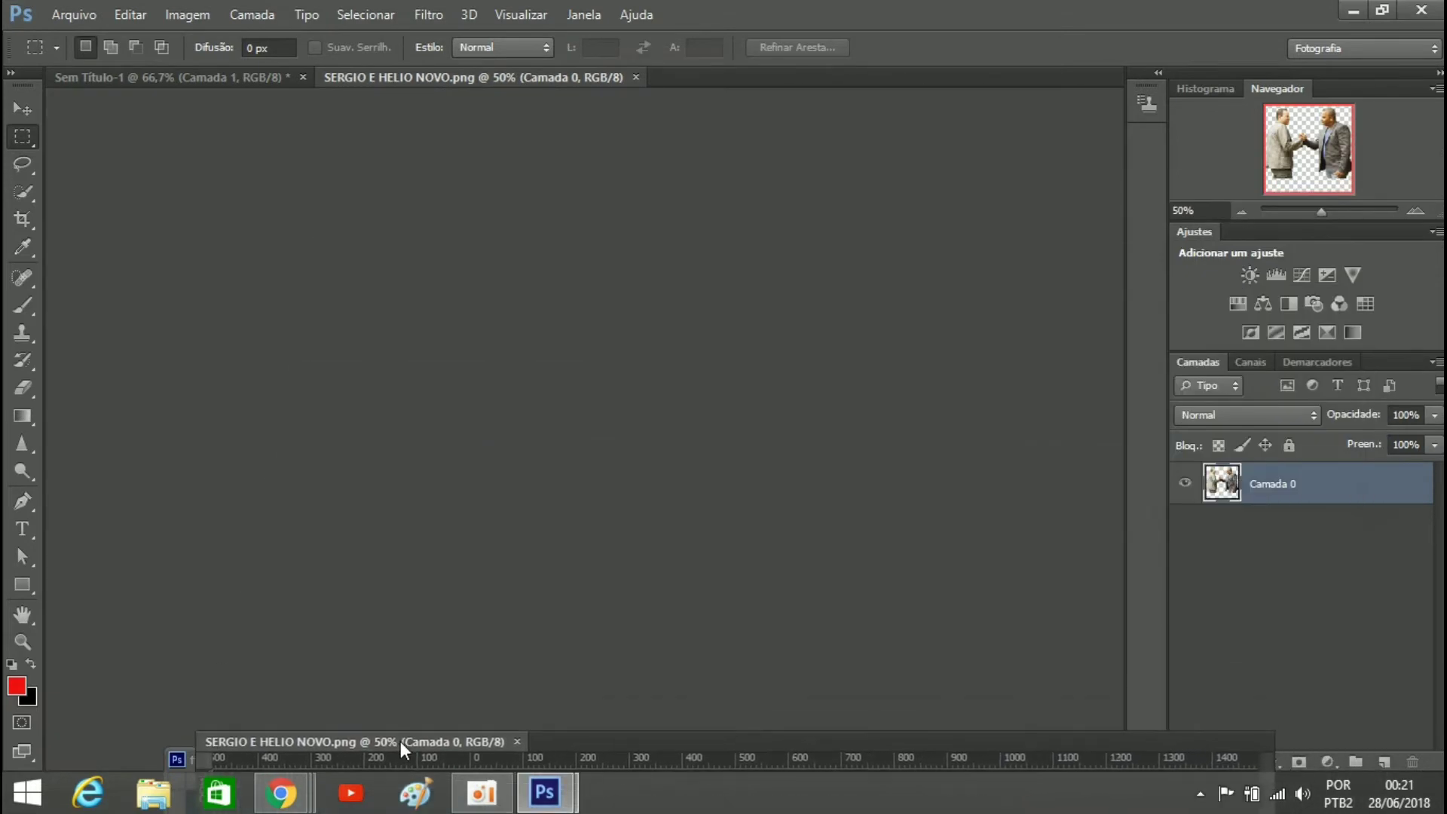
pyautogui.moveTo(519, 75); pyautogui.dragTo(497, 725)
pyautogui.moveTo(1341, 486); pyautogui.dragTo(690, 427)
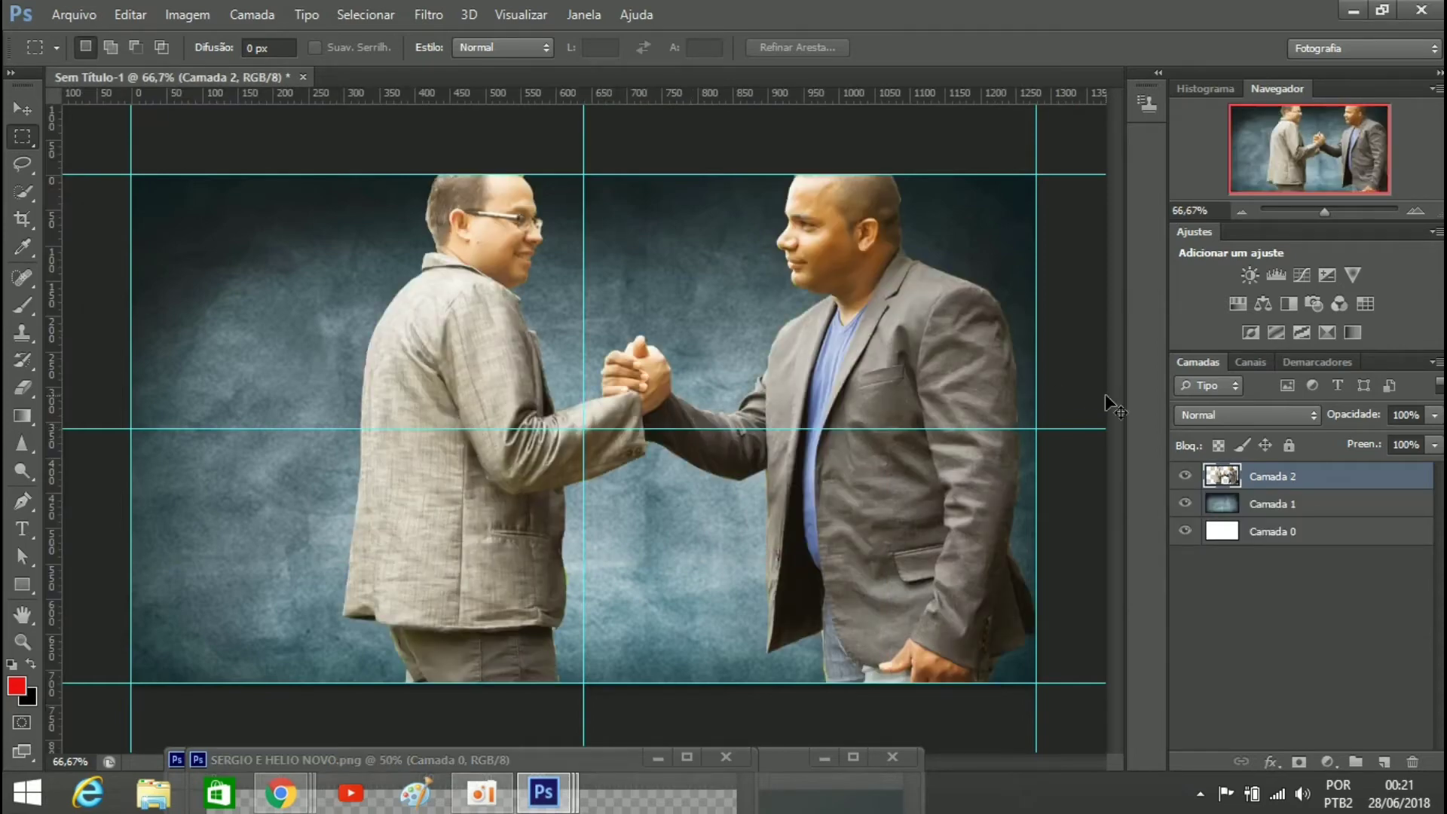
# Scale the men to about 58%, move them to the right, and add a layer mask
pyautogui.hotkey('ctrl', 't')
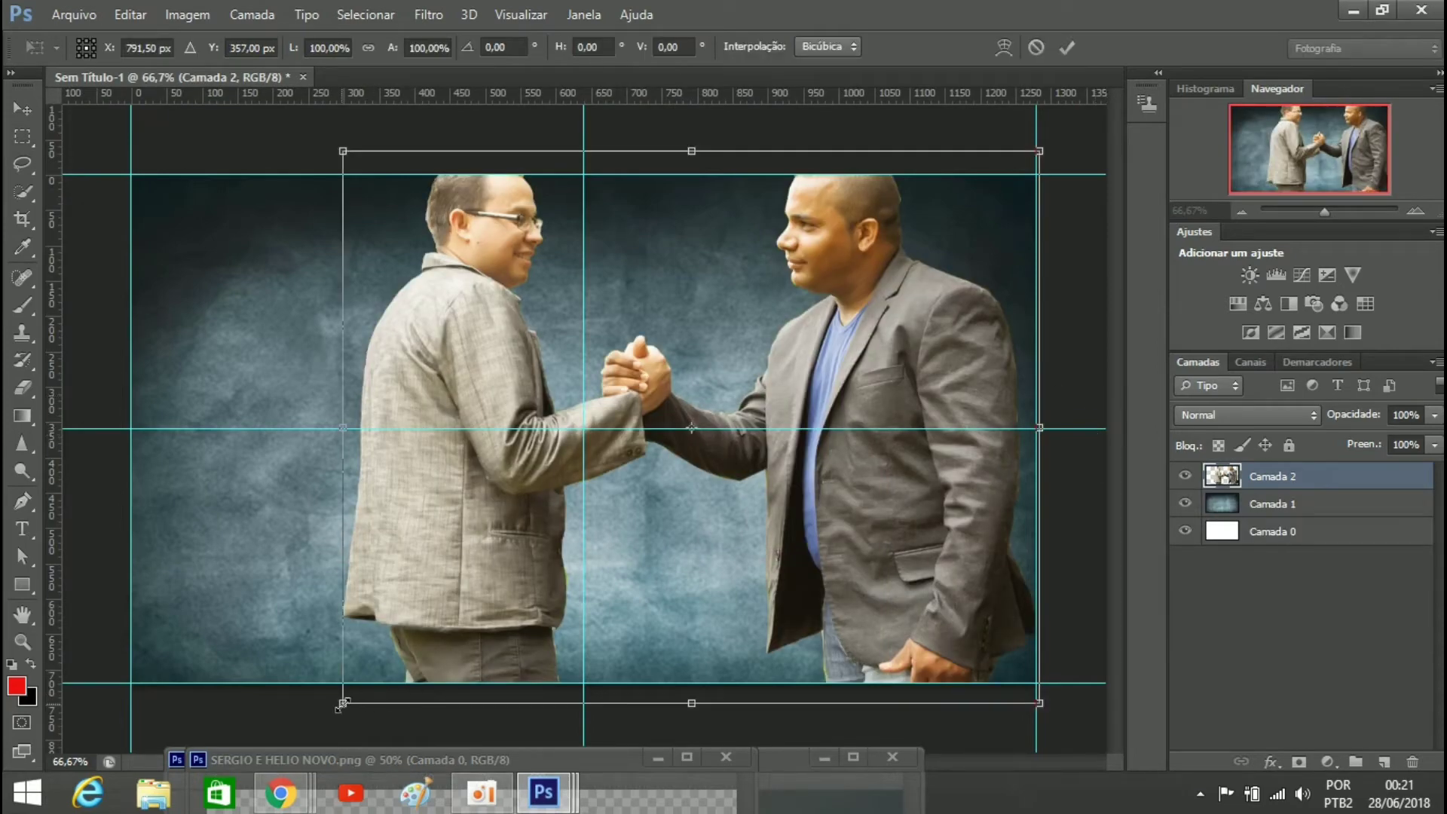
pyautogui.moveTo(344, 702); pyautogui.dragTo(552, 537)
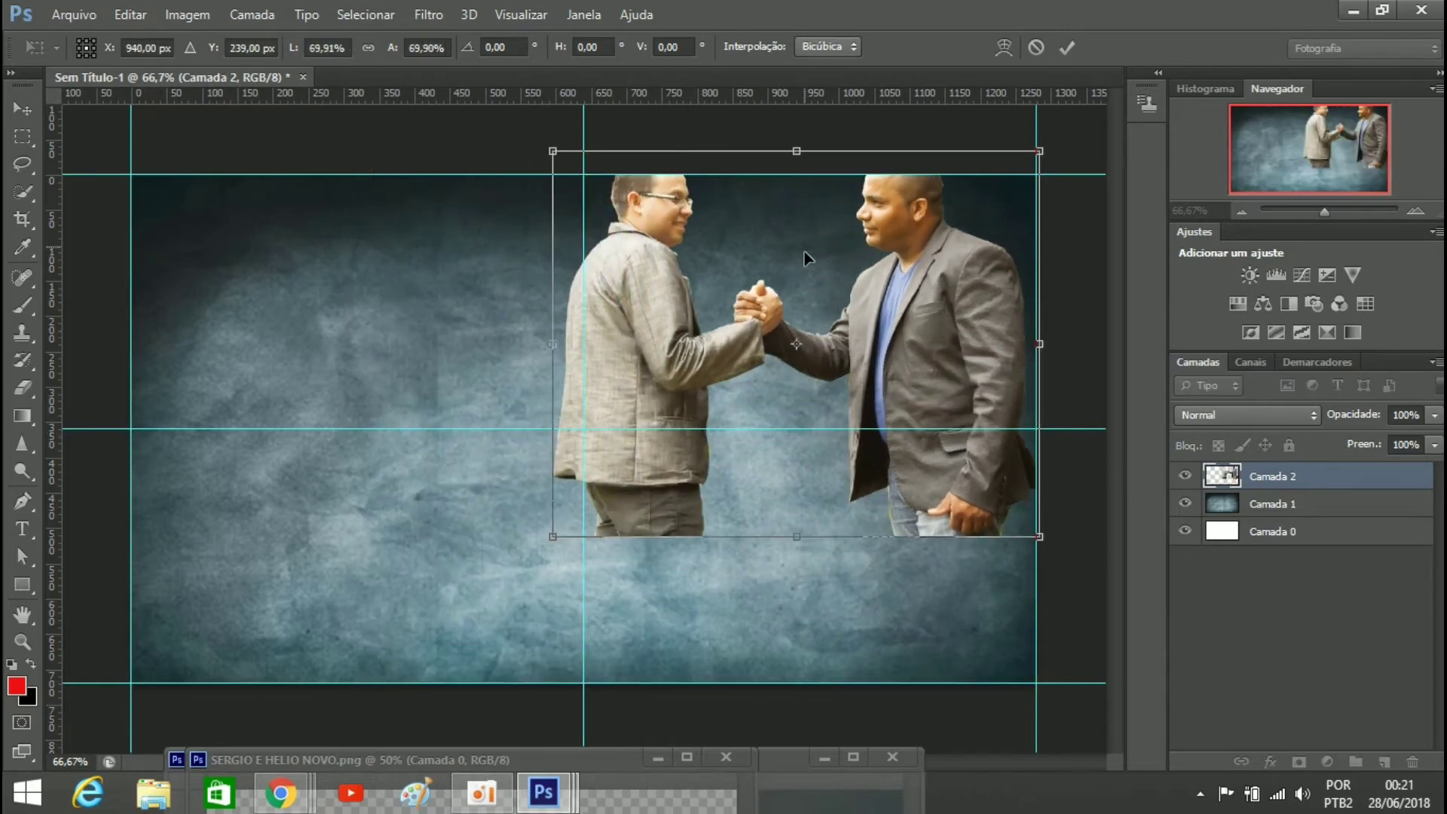
pyautogui.moveTo(809, 257); pyautogui.dragTo(809, 318)
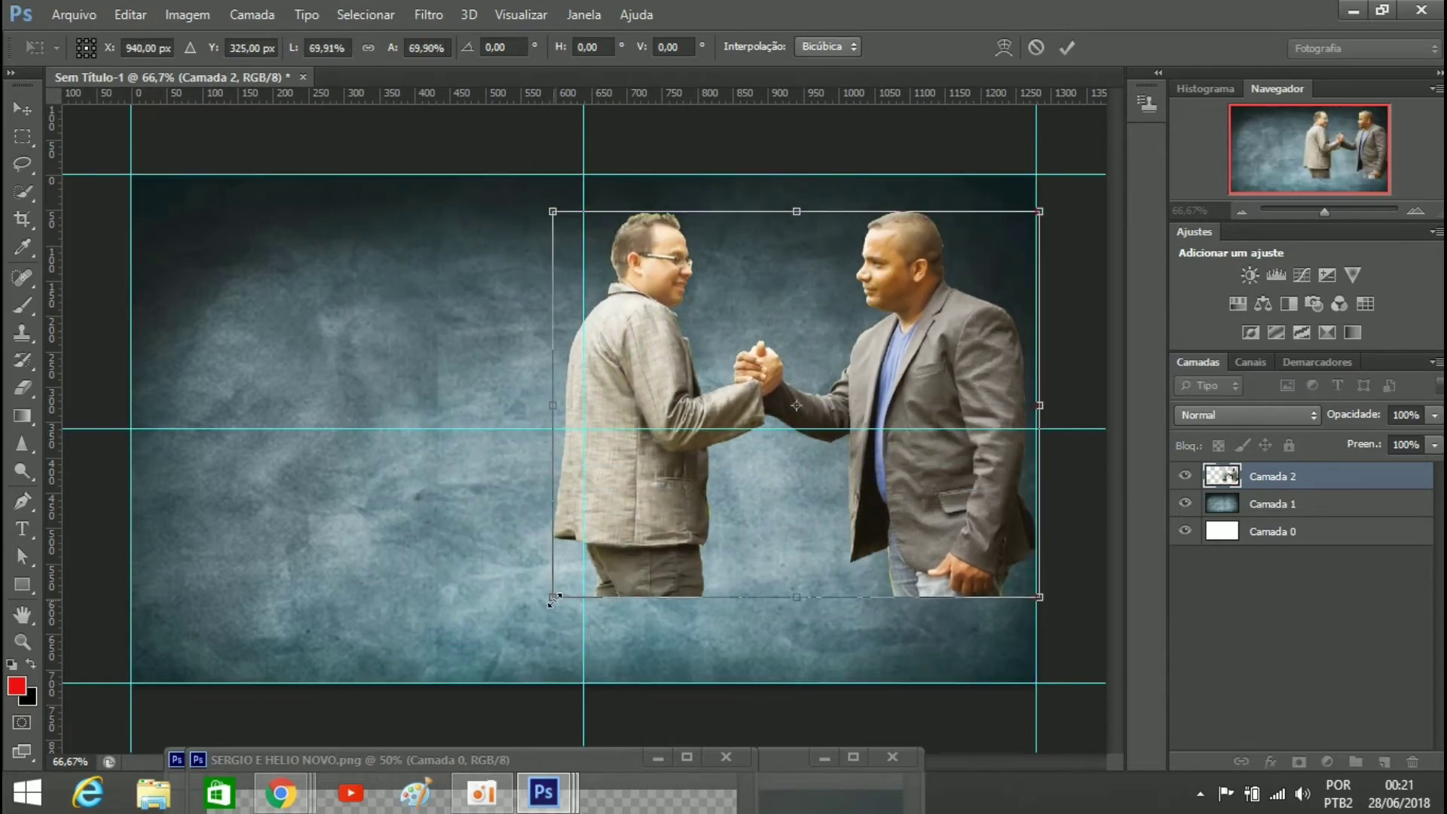
pyautogui.moveTo(554, 599); pyautogui.dragTo(637, 527)
pyautogui.moveTo(804, 469); pyautogui.dragTo(802, 466)
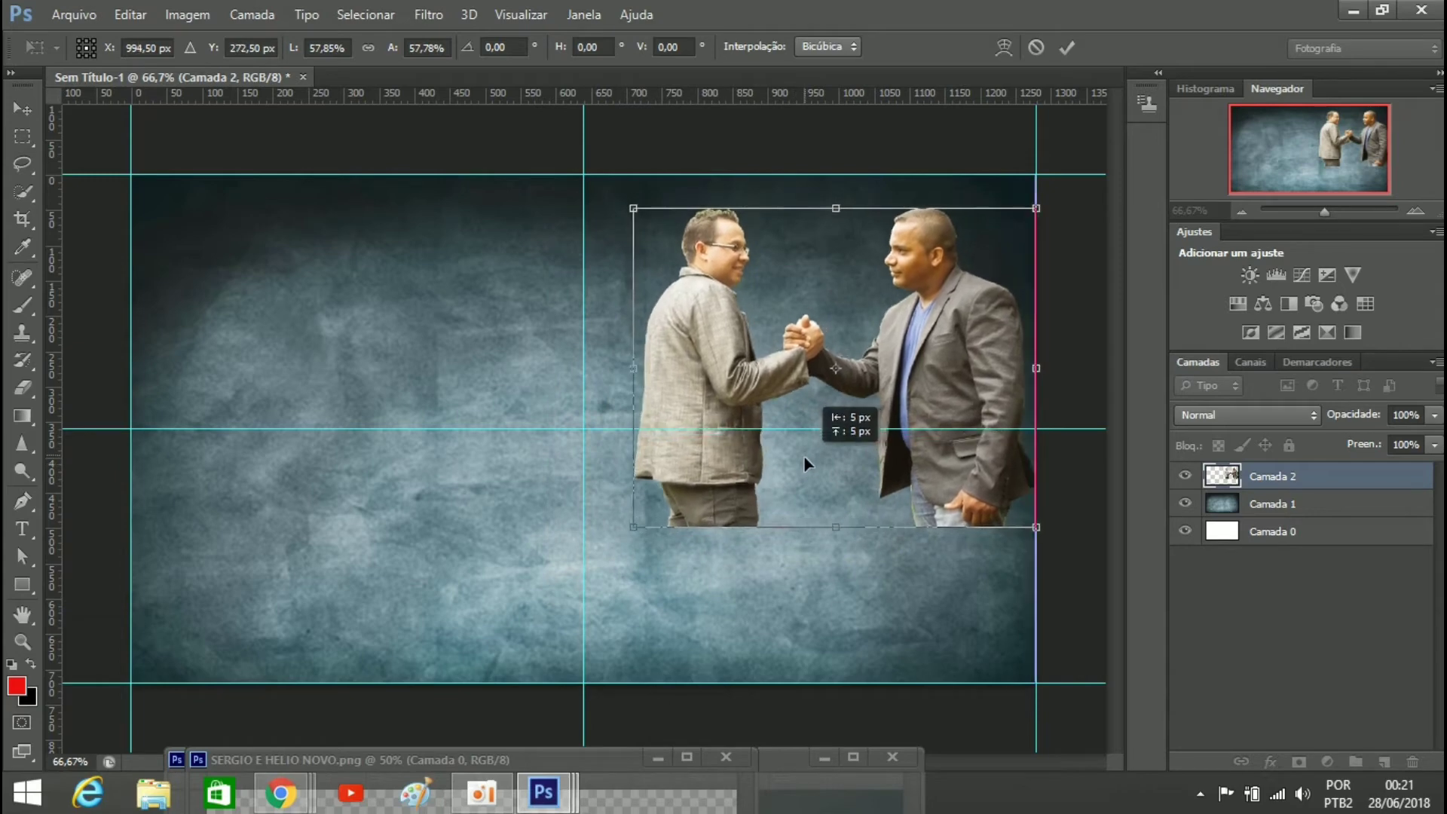
pyautogui.click(1067, 48)
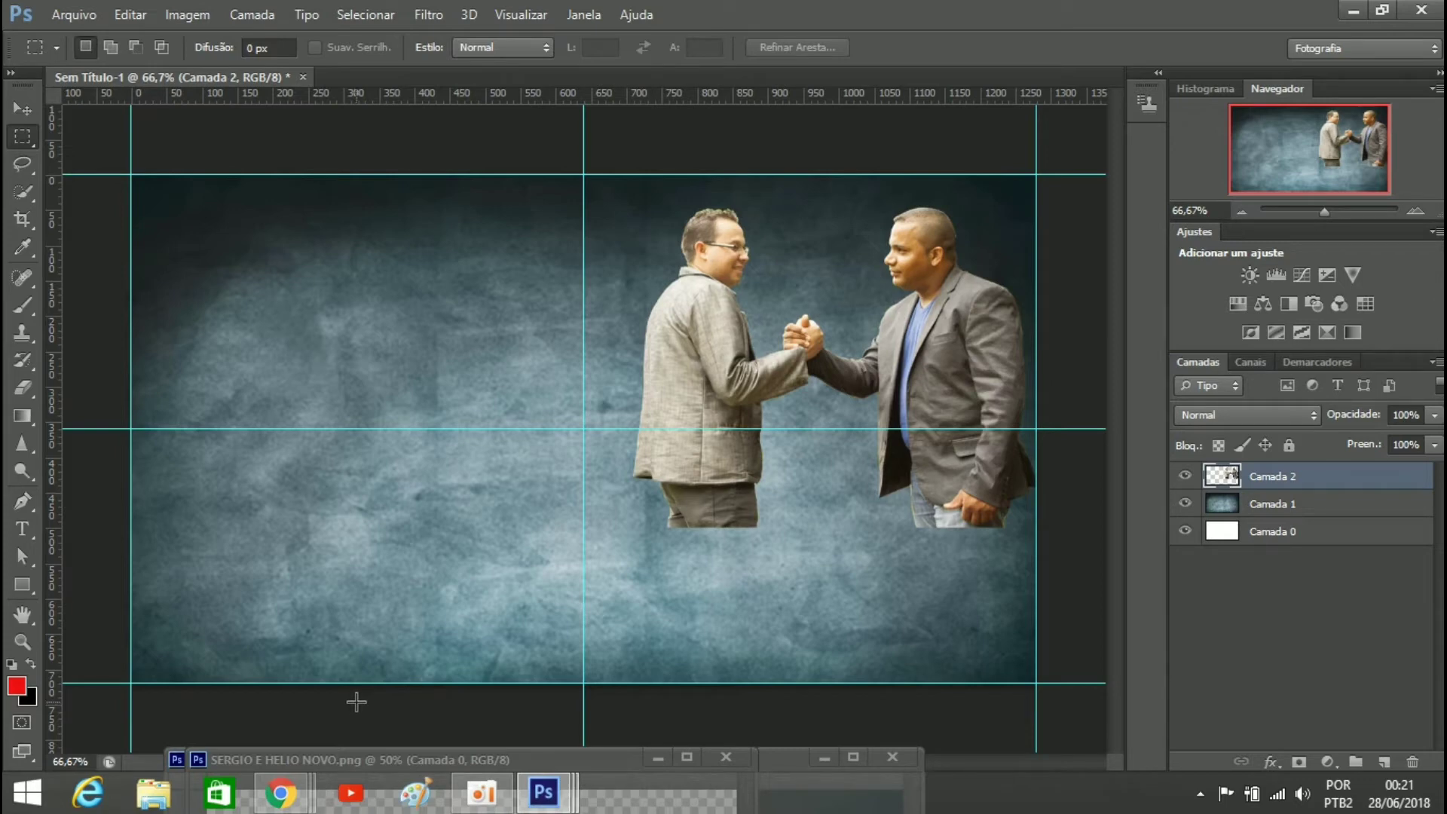
pyautogui.click(1298, 763)
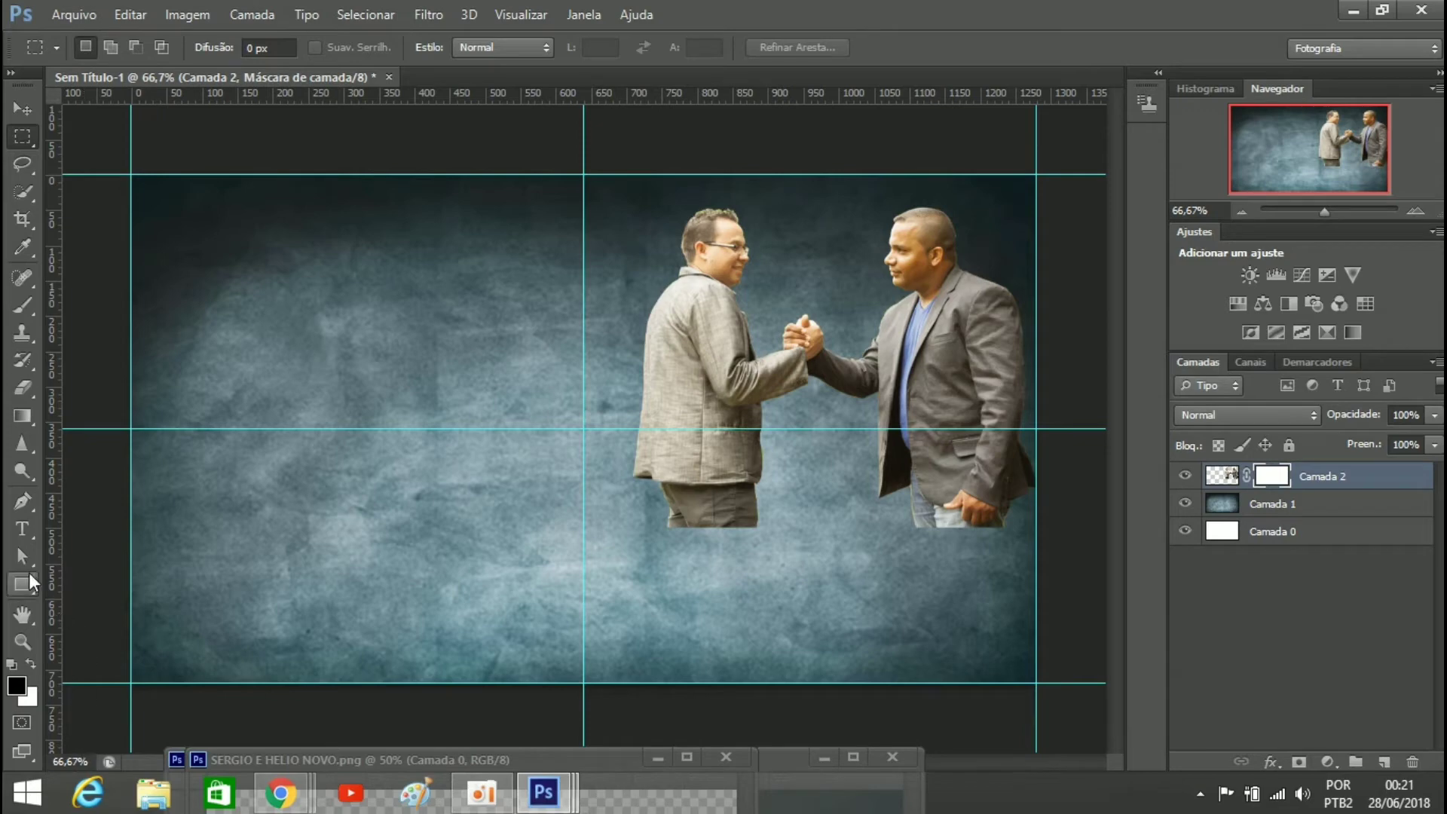
pyautogui.click(25, 417)
# Select the Gradient Tool and drag a black-to-white gradient on Camada 2's mask, fading the men's lower bodies
pyautogui.rightClick(25, 417)
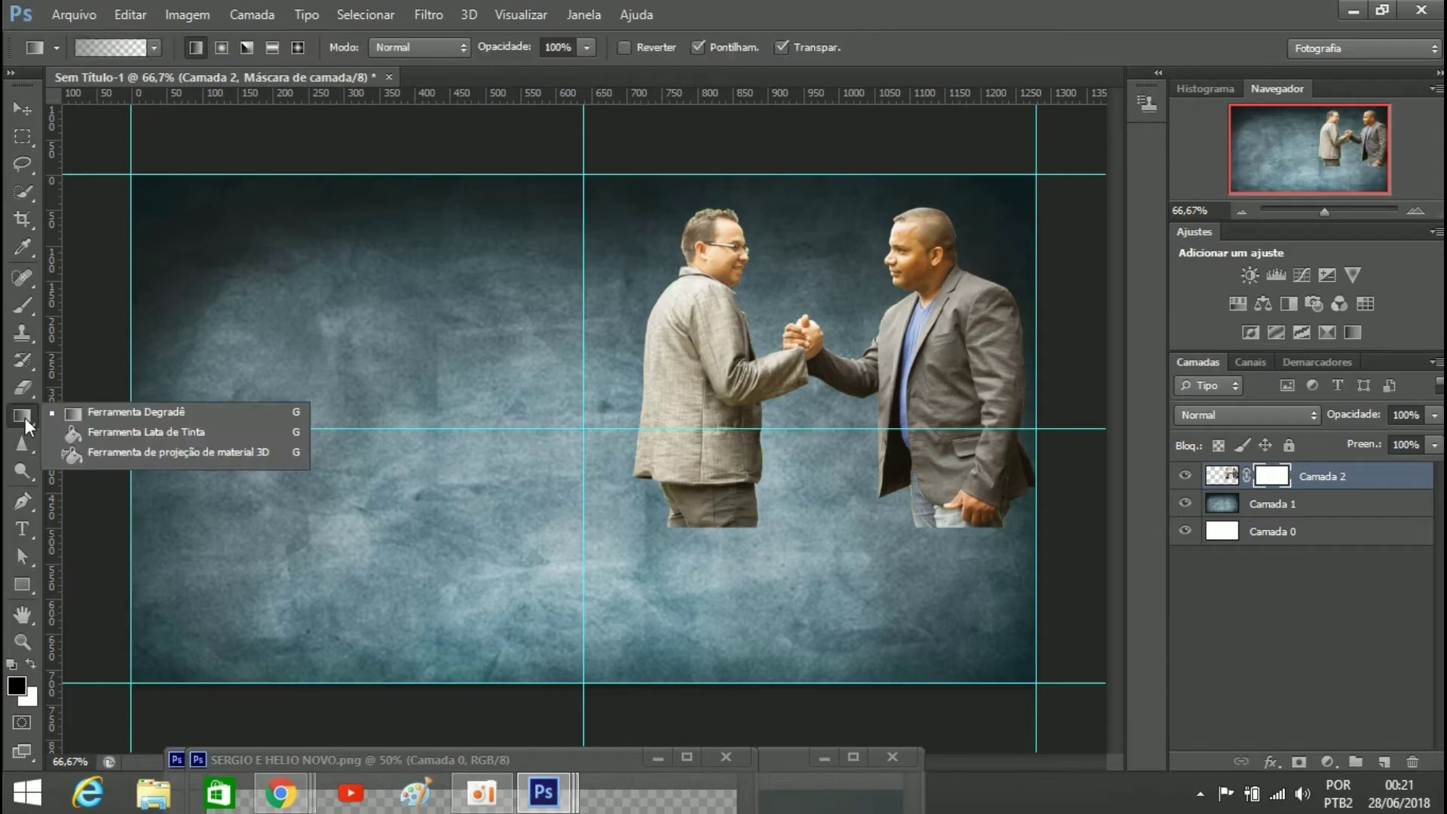
pyautogui.click(71, 439)
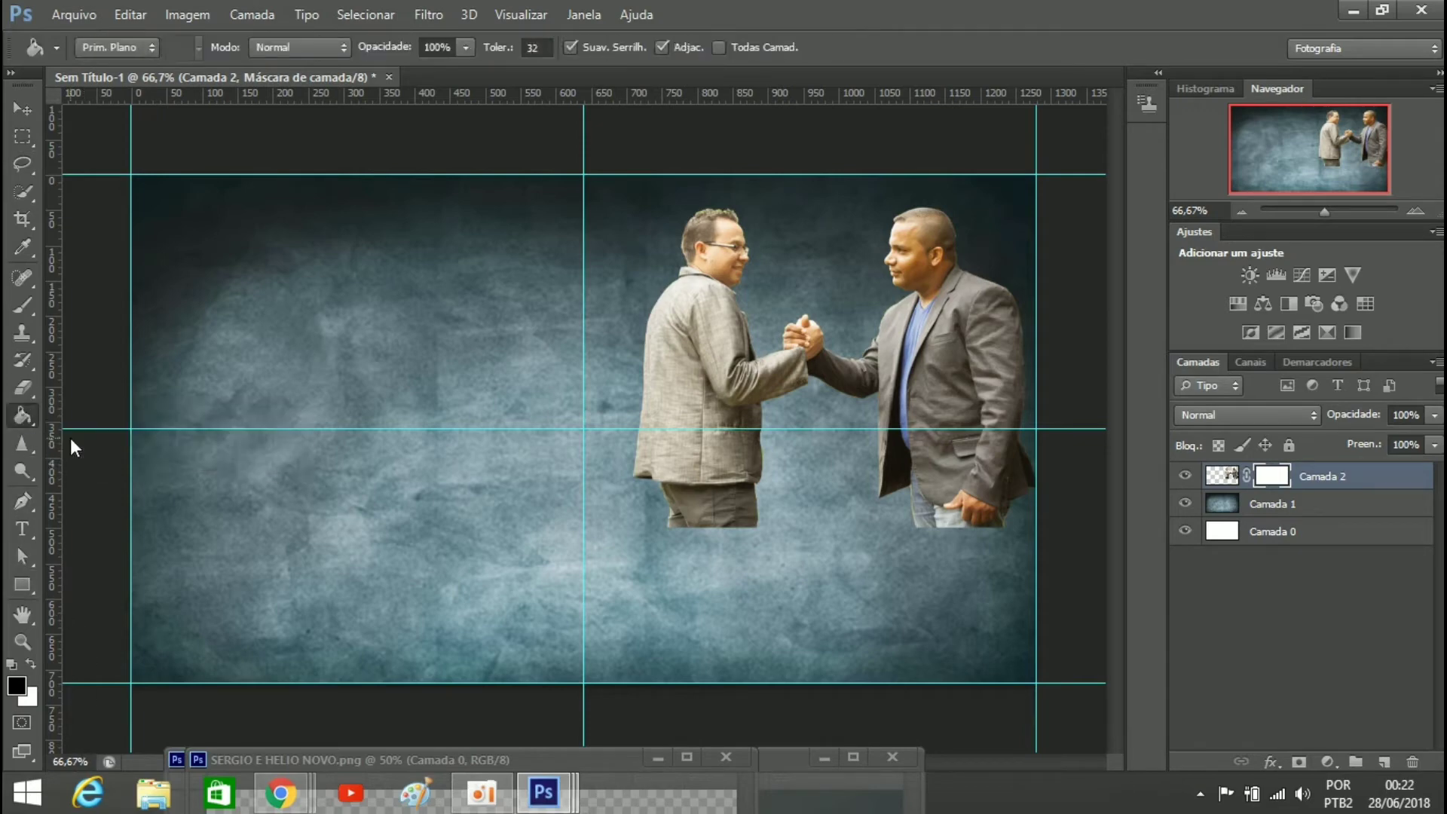
pyautogui.rightClick(17, 414)
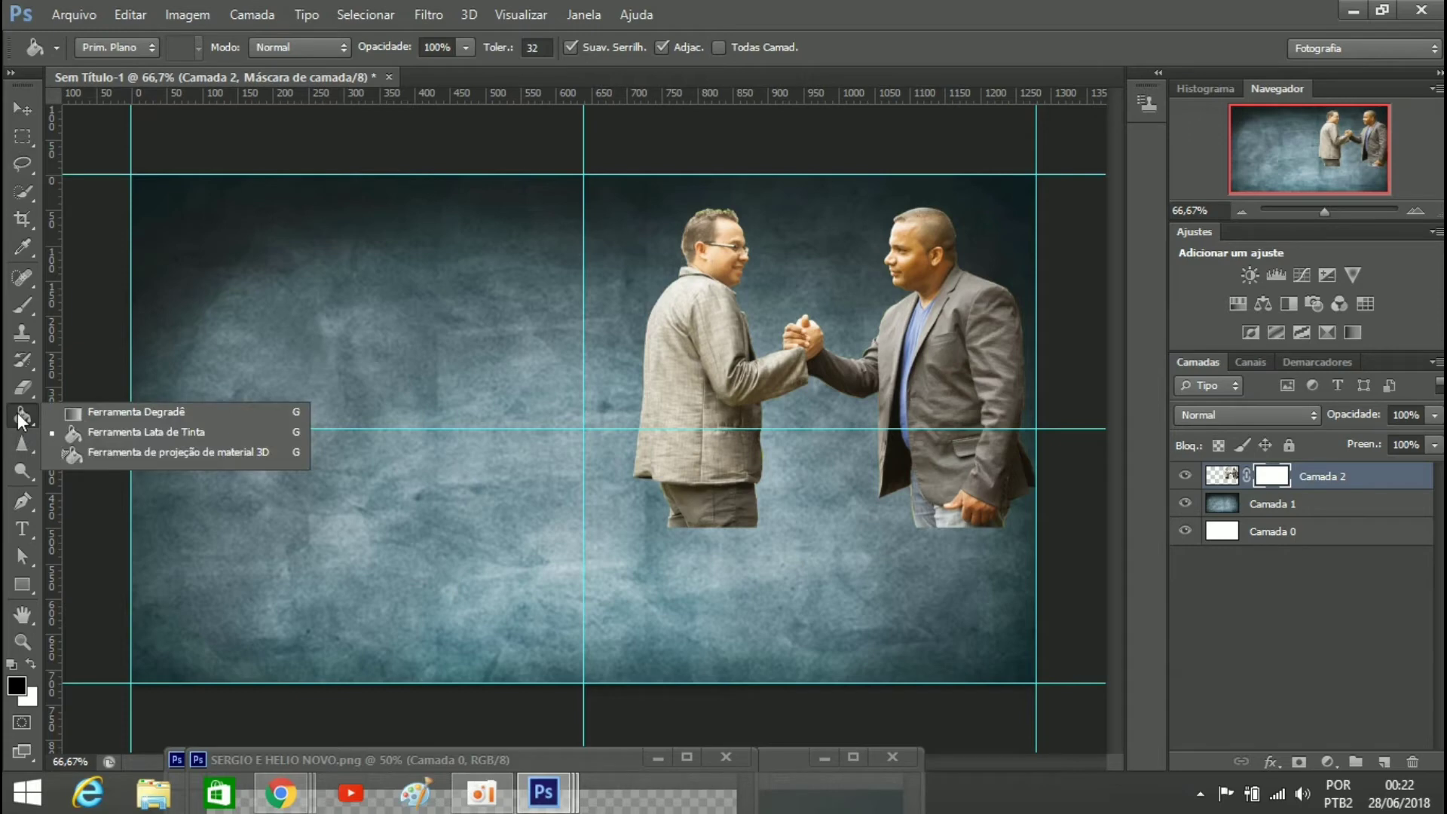
pyautogui.click(103, 414)
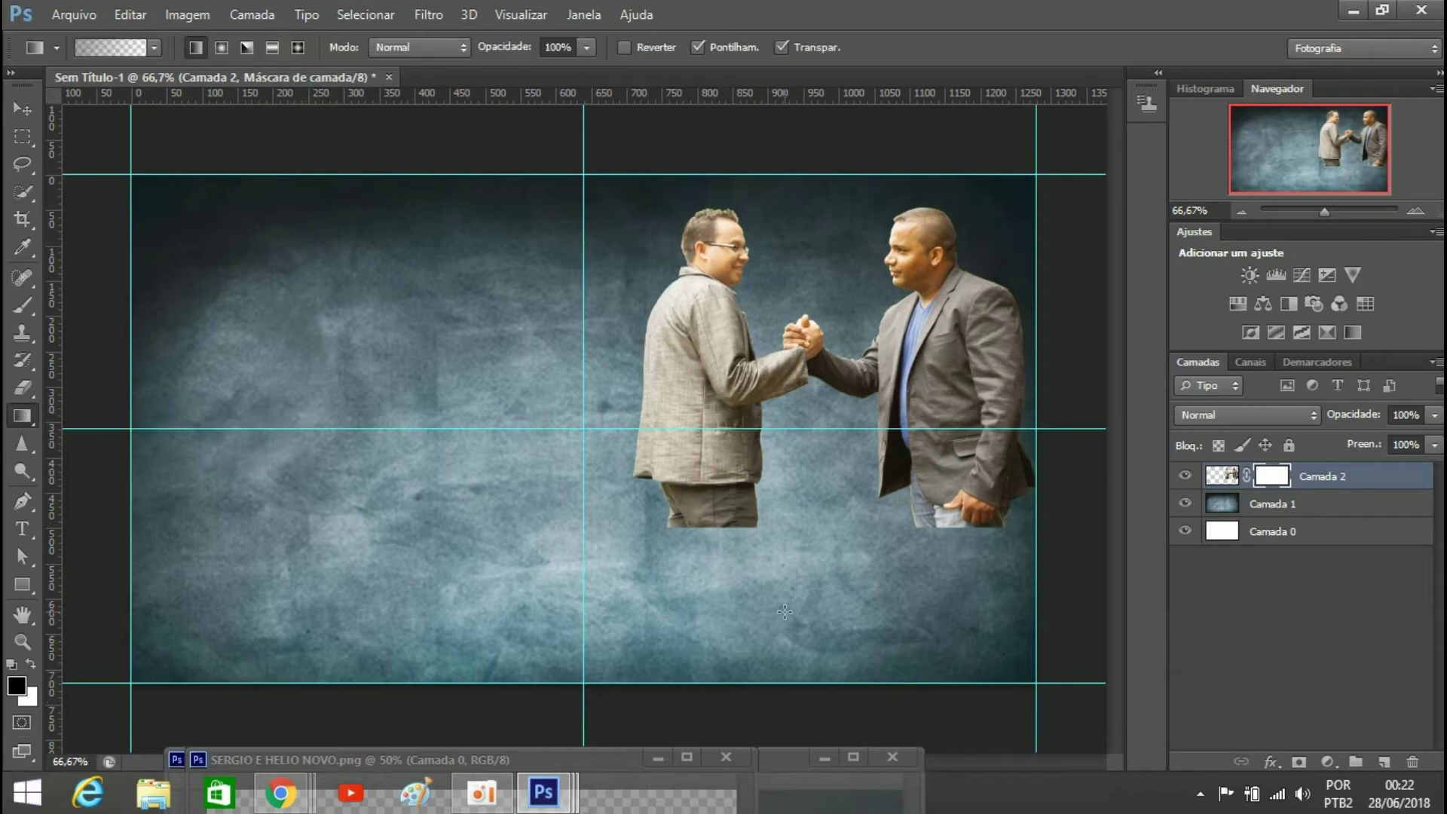
pyautogui.moveTo(784, 612); pyautogui.dragTo(785, 319)
pyautogui.moveTo(787, 623); pyautogui.dragTo(754, 416)
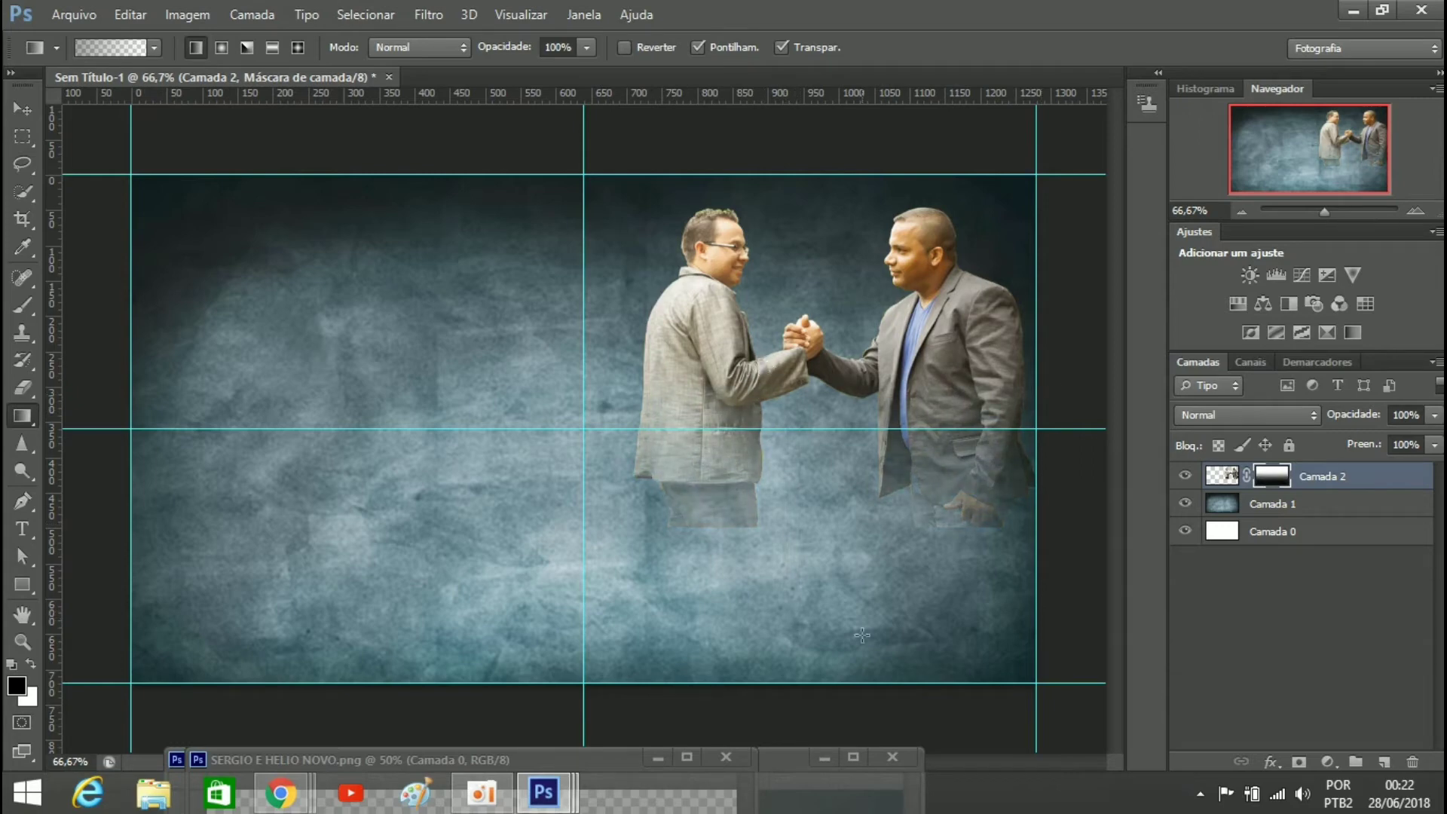
# Close fundo-final.jpg without saving and close SERGIO E HELIO NOVO.png
pyautogui.click(901, 757)
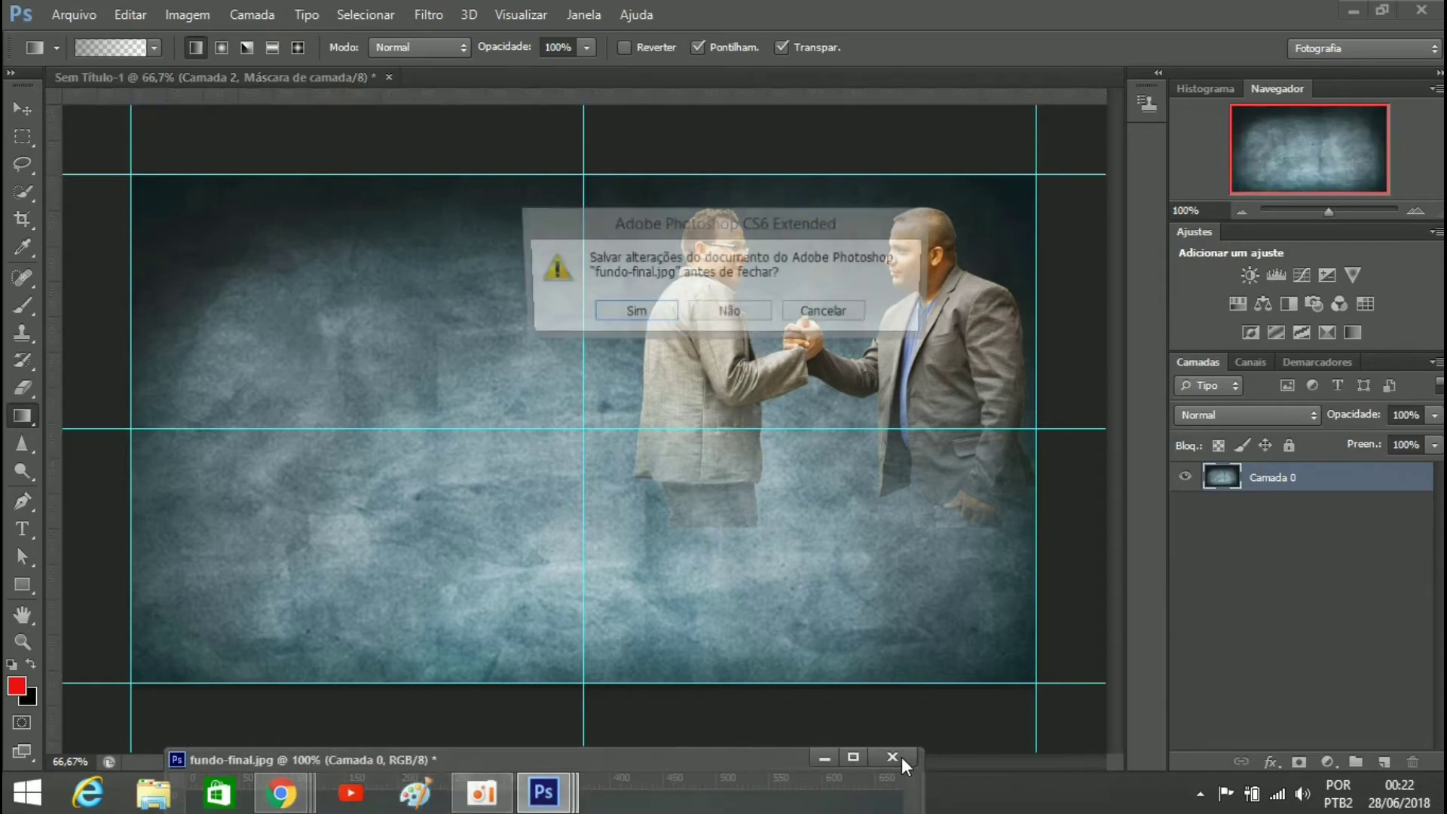
pyautogui.click(742, 315)
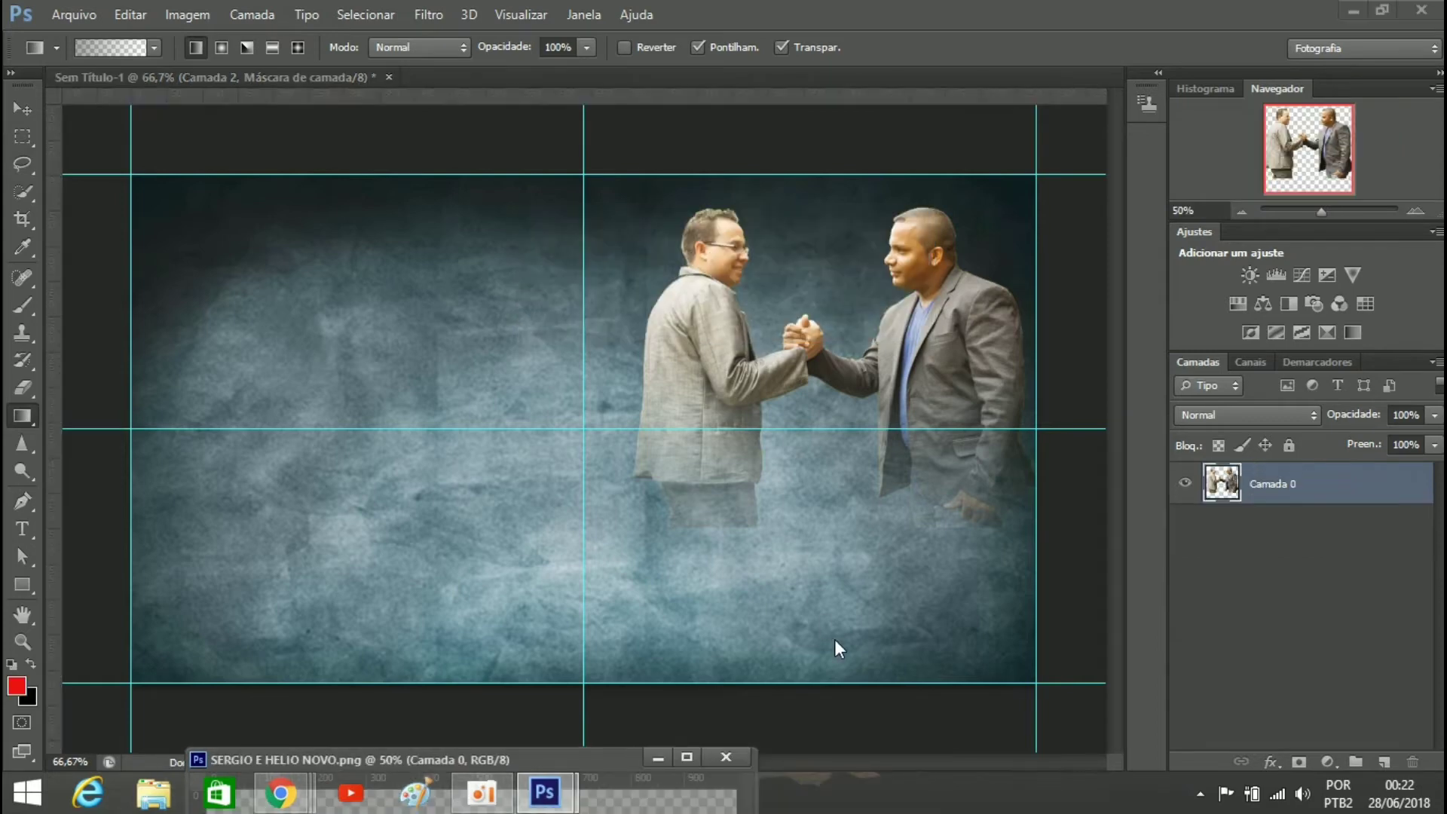
pyautogui.click(725, 752)
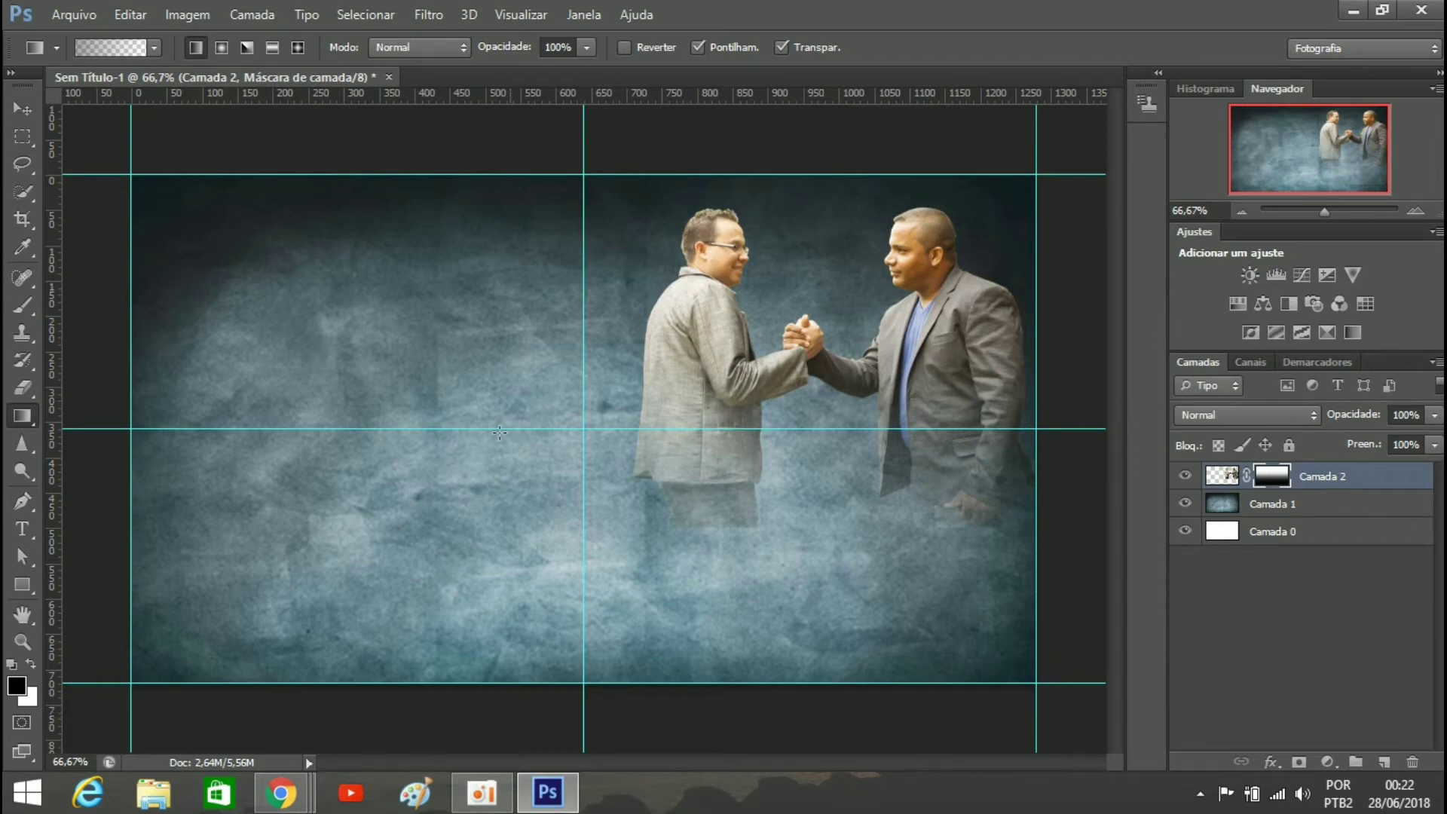
# Open tutorial.png and float its document window over the composite
pyautogui.click(74, 14)
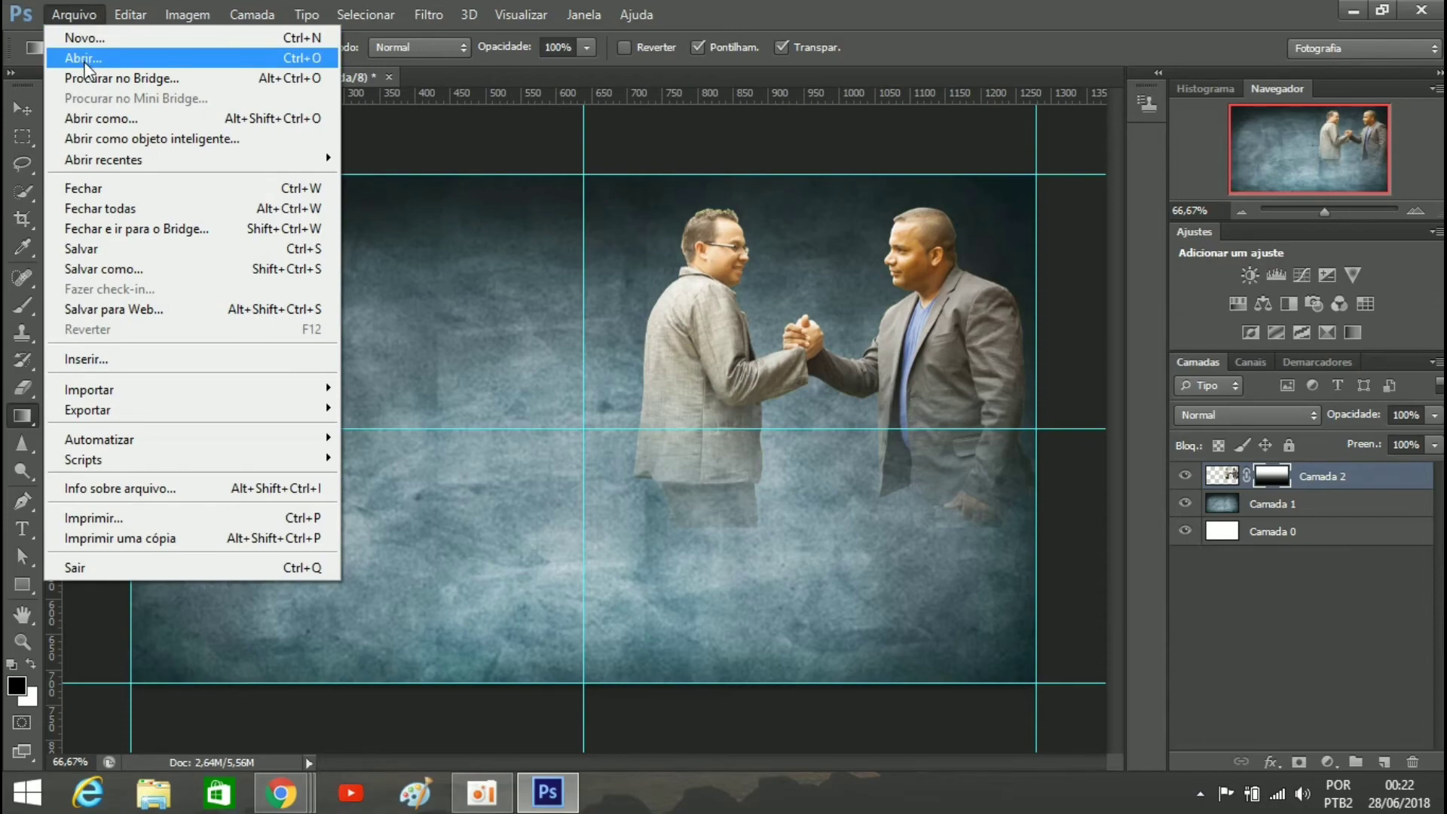
pyautogui.click(86, 66)
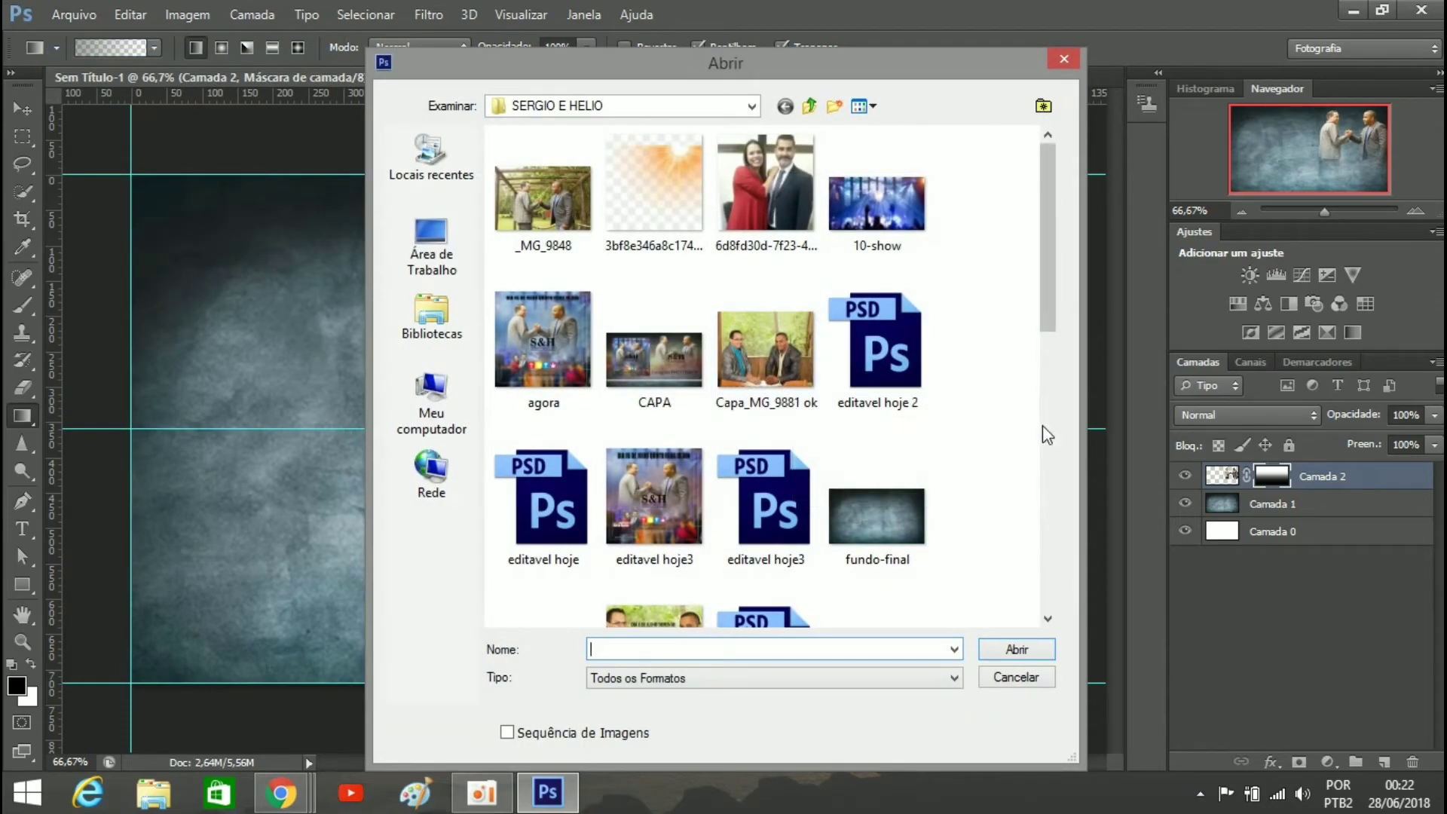
pyautogui.moveTo(1053, 247); pyautogui.dragTo(1053, 541)
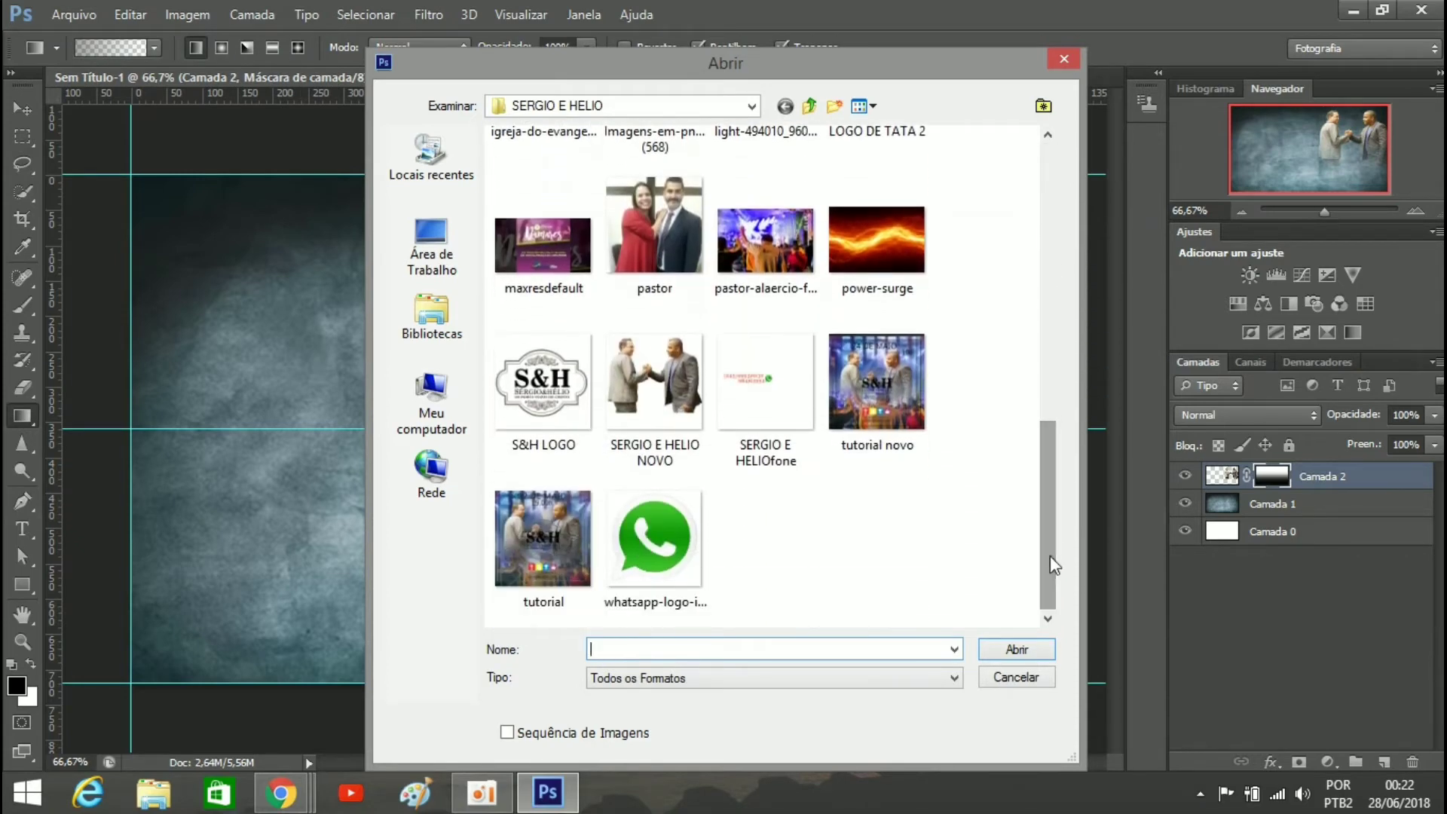
pyautogui.click(562, 541)
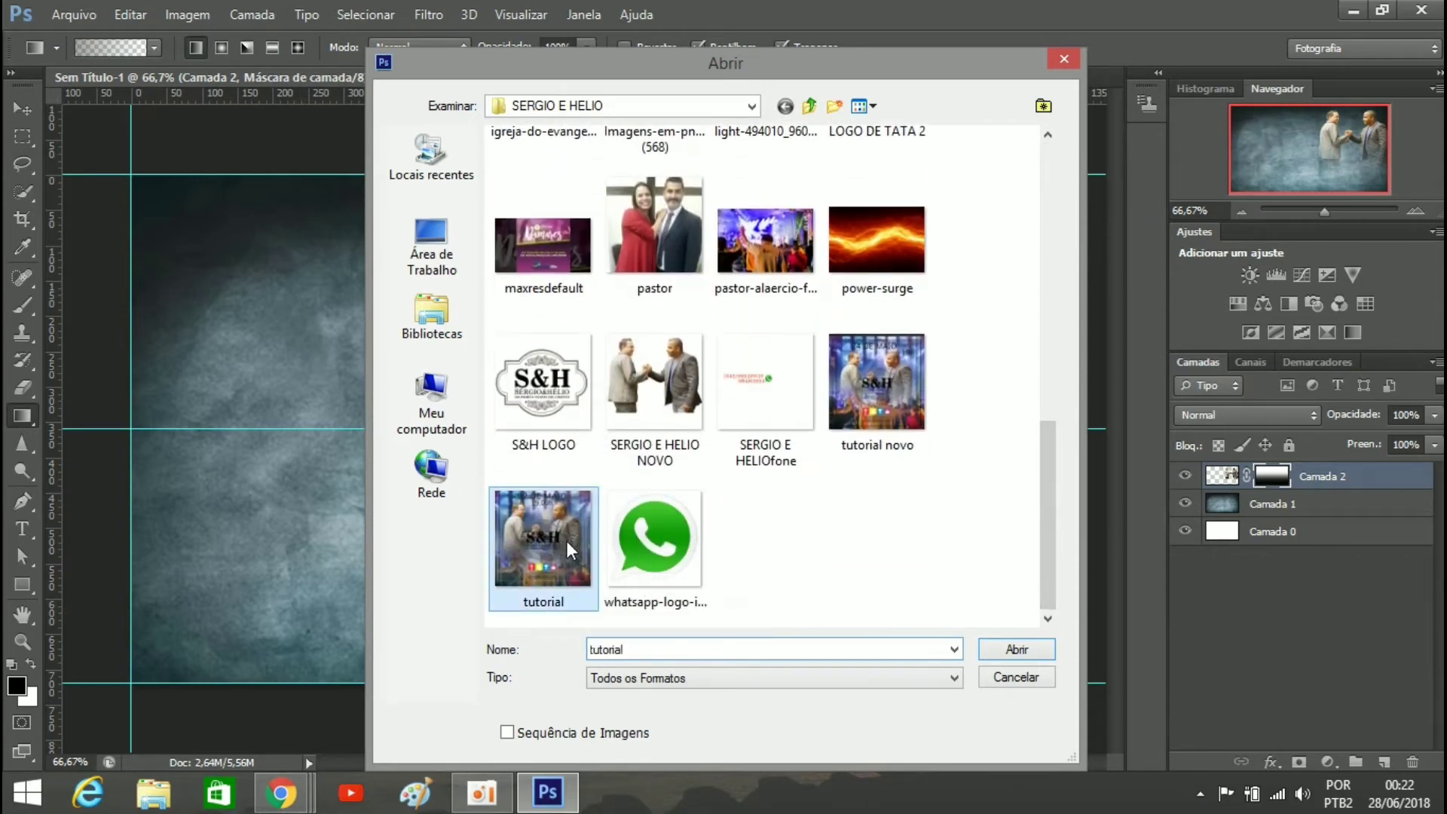
pyautogui.click(1016, 647)
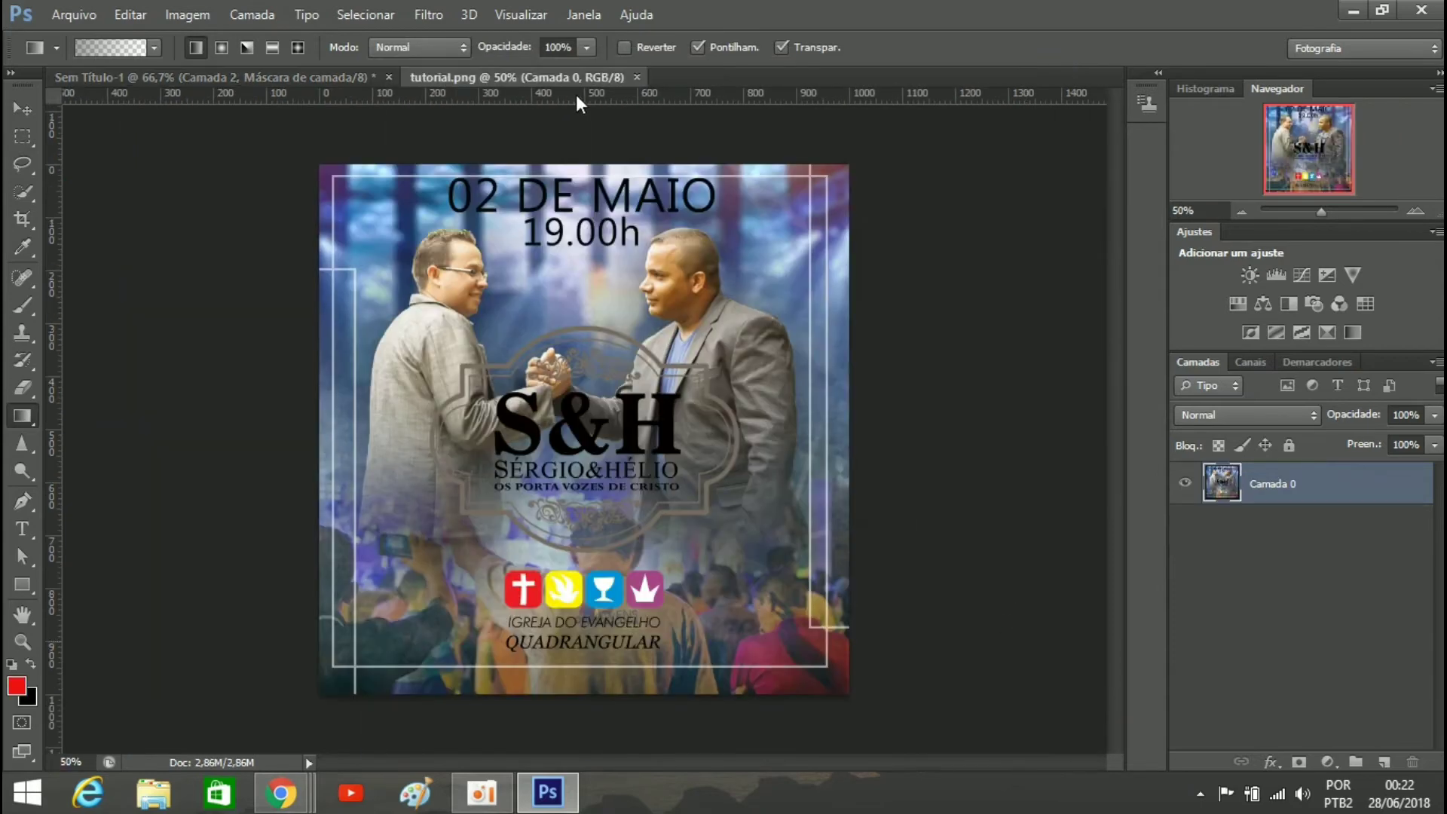
pyautogui.moveTo(574, 73); pyautogui.dragTo(329, 765)
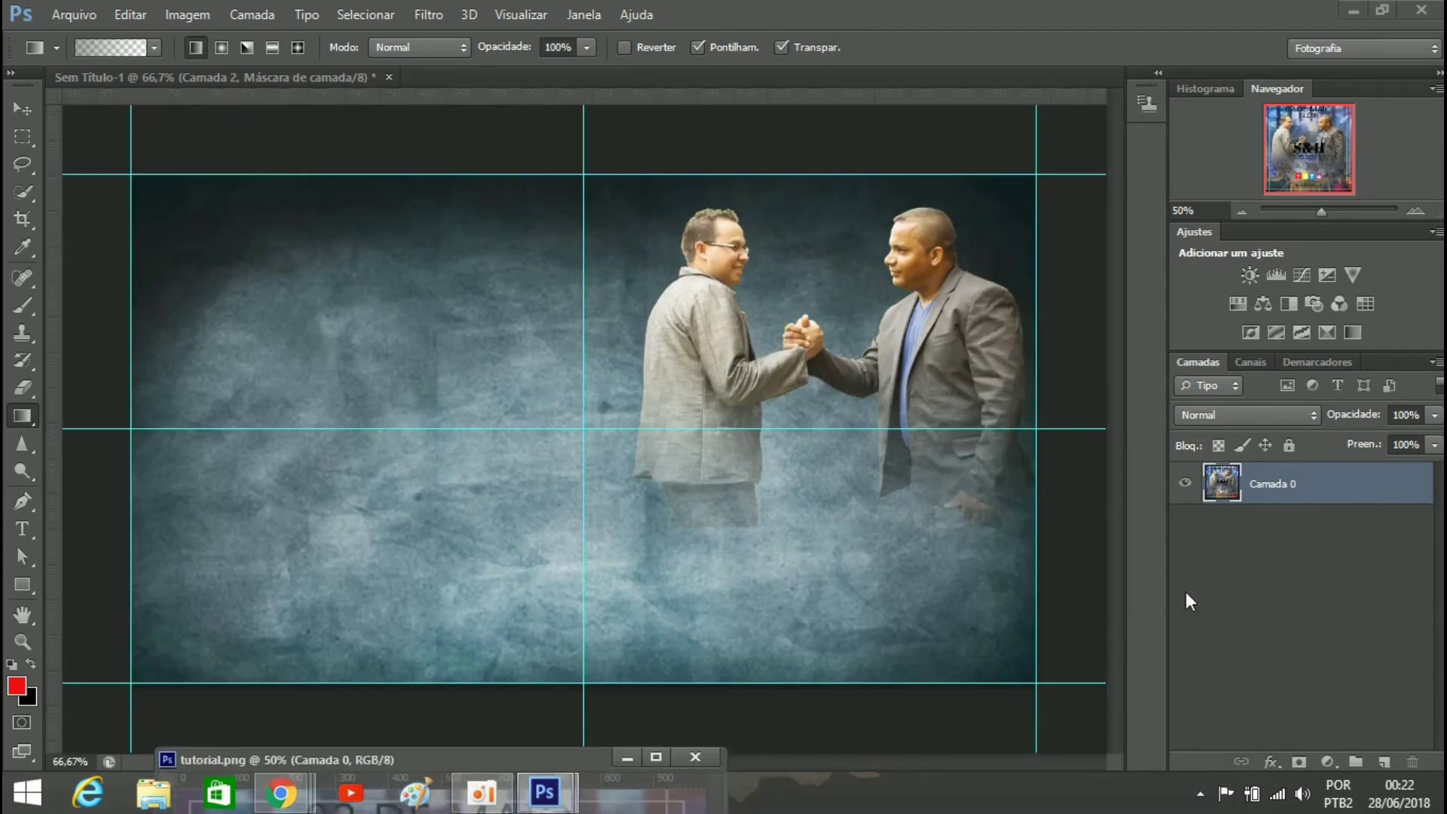
# Drag the tutorial poster in as Camada 3, scale it to about 59.6%, and place it left
pyautogui.moveTo(1359, 481)
pyautogui.mouseDown()
pyautogui.moveTo(883, 470)
pyautogui.moveTo(509, 391)
pyautogui.mouseUp()
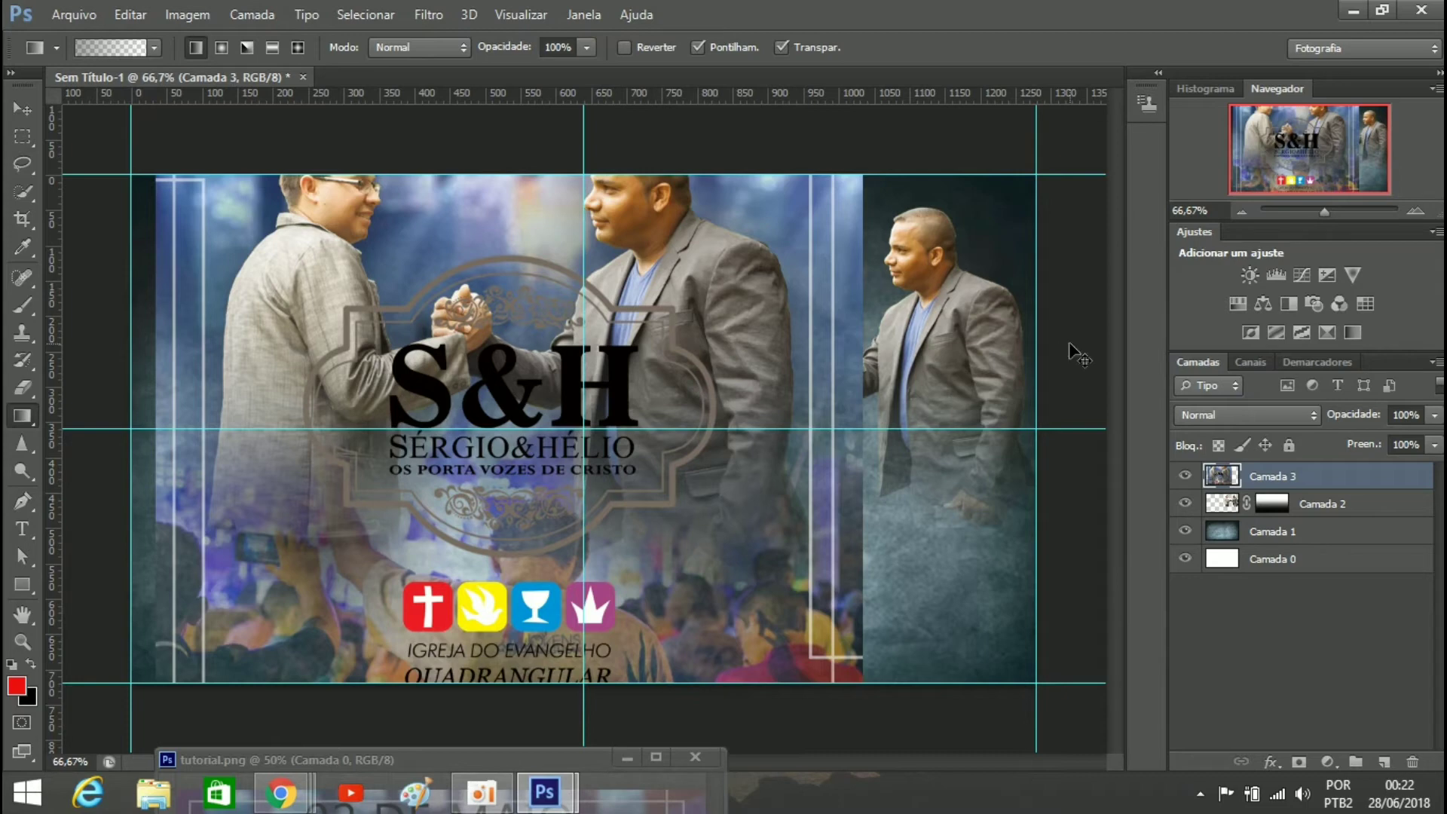
pyautogui.hotkey('ctrl', 't')
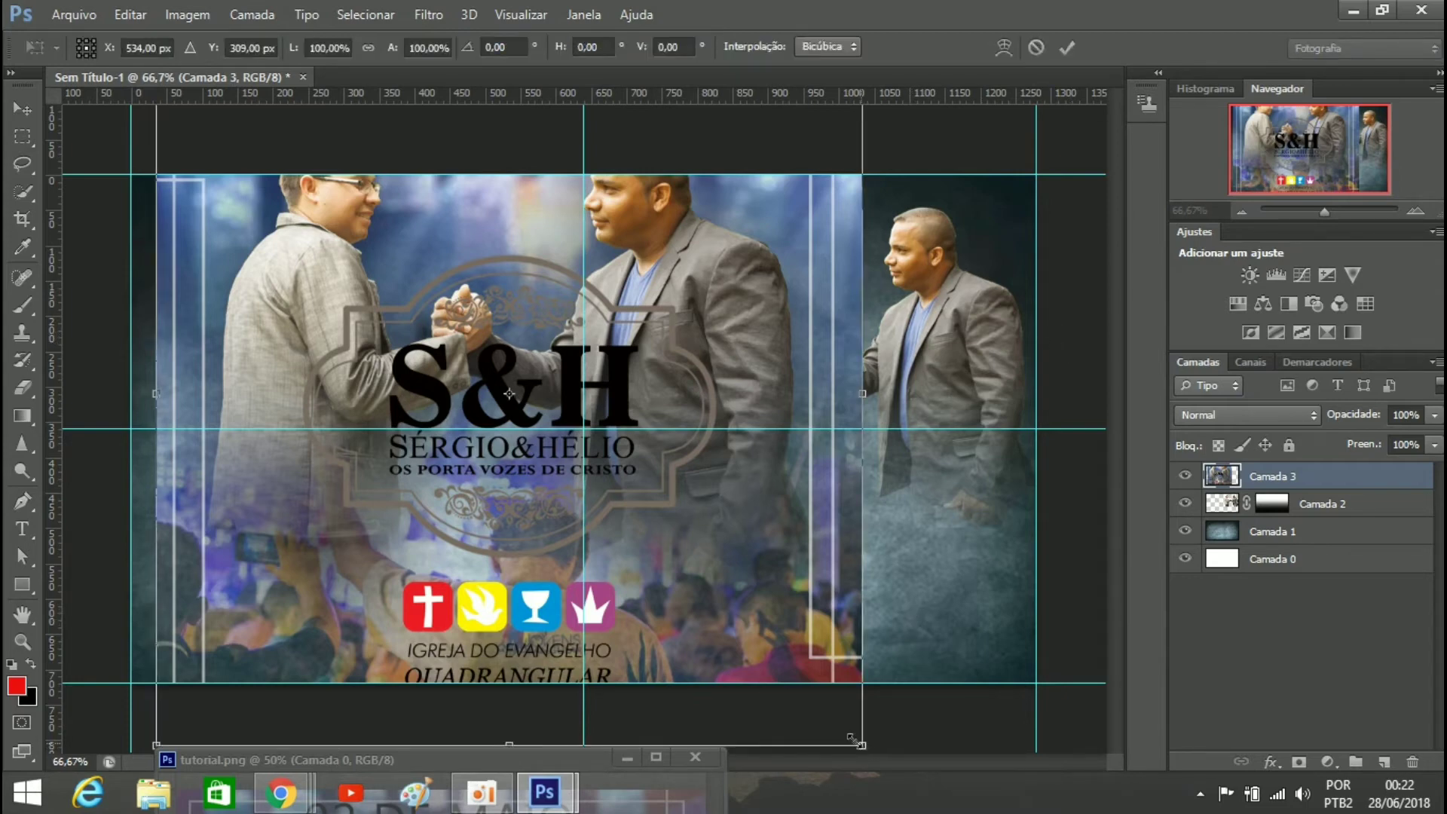
pyautogui.moveTo(851, 739)
pyautogui.mouseDown()
pyautogui.moveTo(690, 531)
pyautogui.moveTo(622, 506)
pyautogui.mouseUp()
pyautogui.moveTo(440, 273)
pyautogui.mouseDown()
pyautogui.moveTo(441, 417)
pyautogui.moveTo(481, 438)
pyautogui.mouseUp()
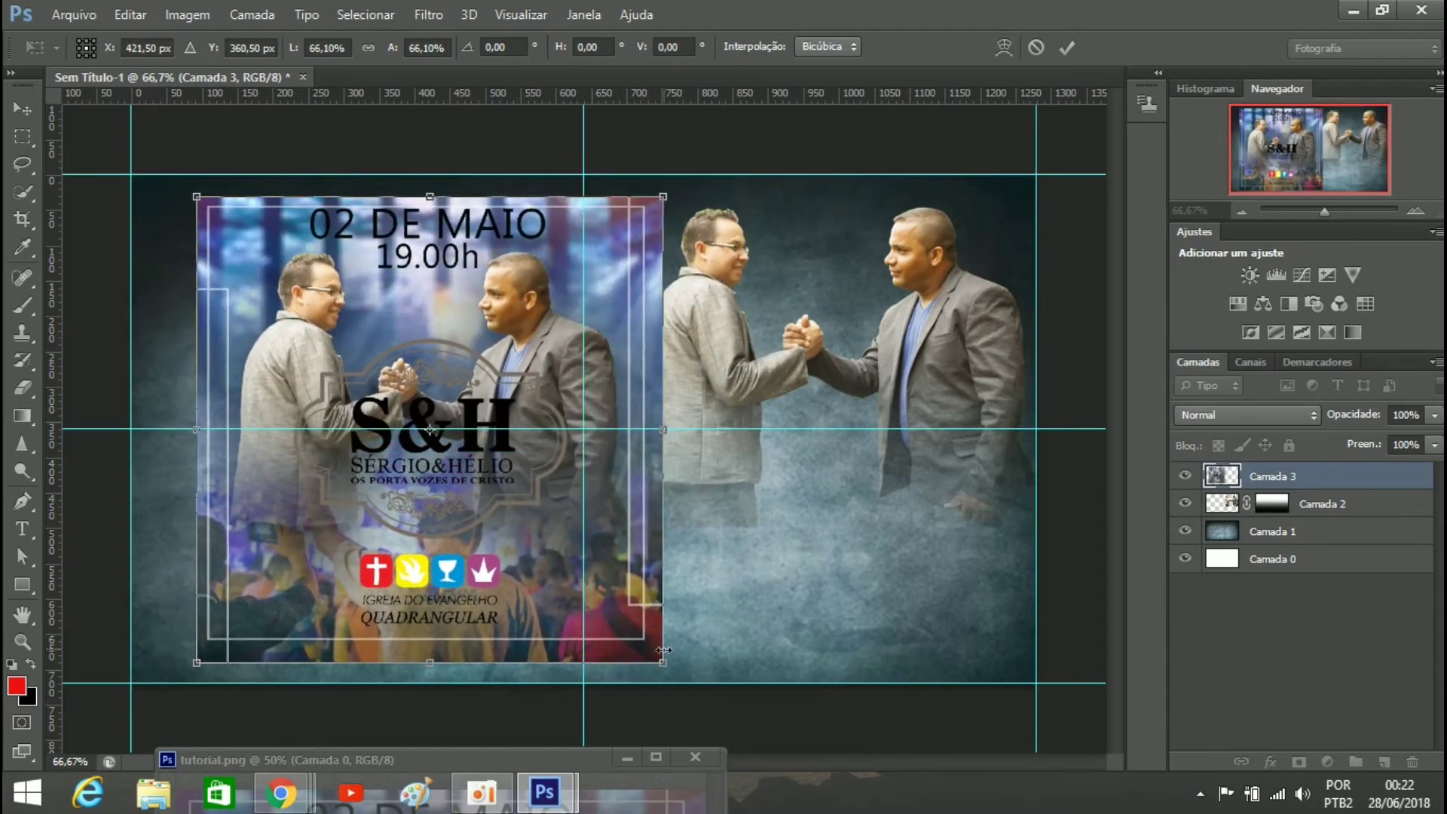
pyautogui.moveTo(663, 664); pyautogui.dragTo(617, 617)
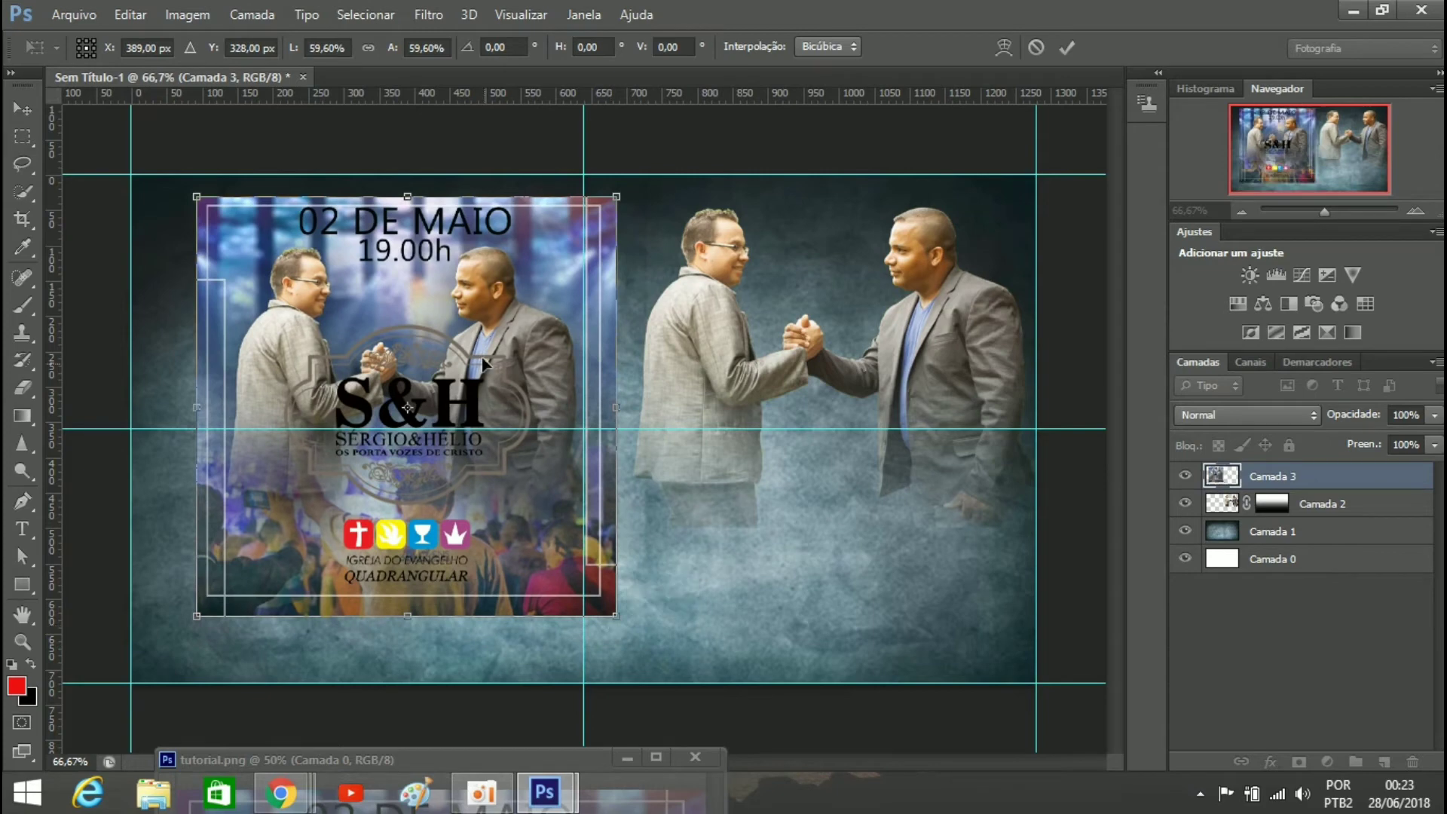
pyautogui.moveTo(483, 301); pyautogui.dragTo(483, 321)
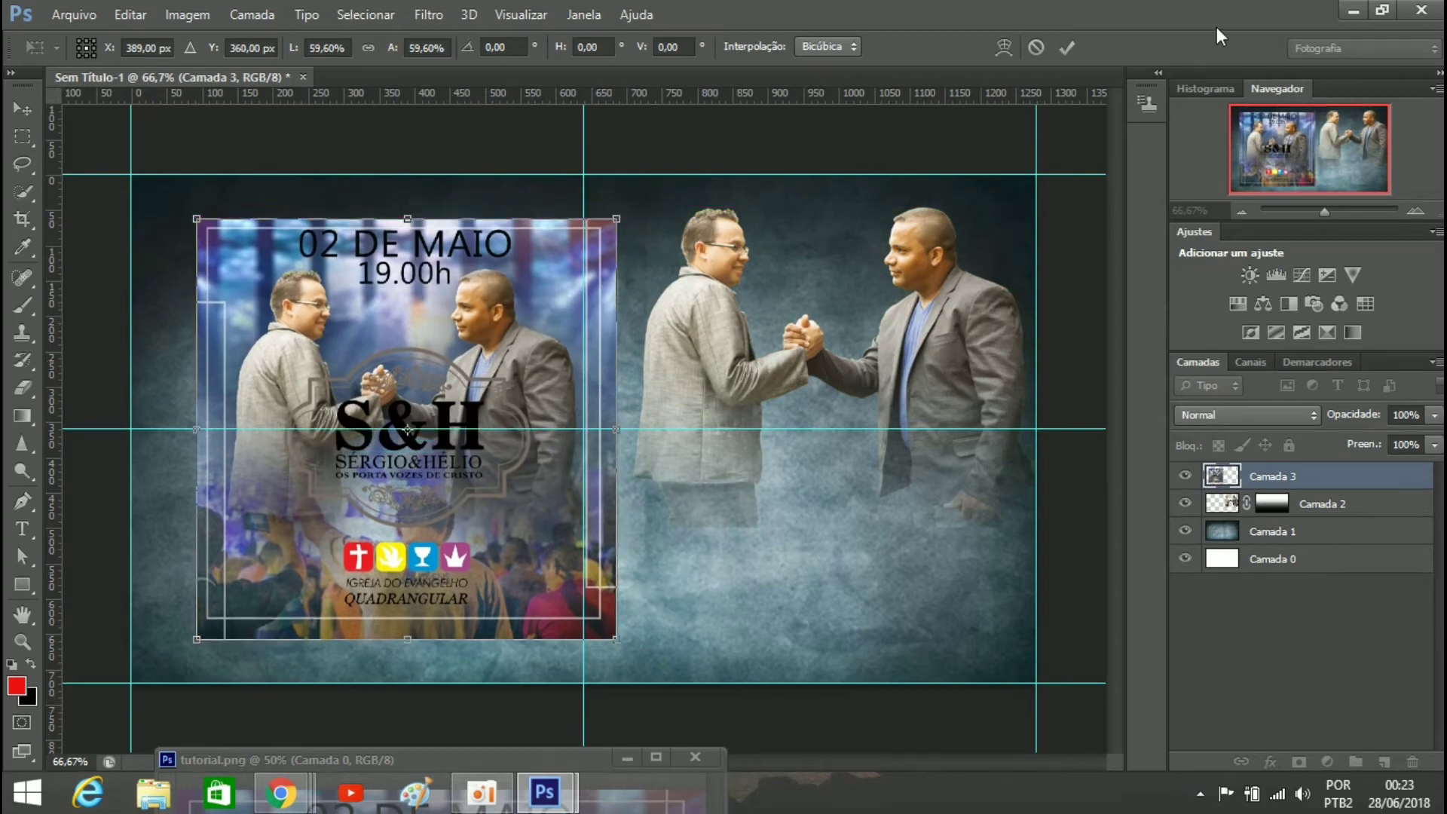
pyautogui.click(1067, 48)
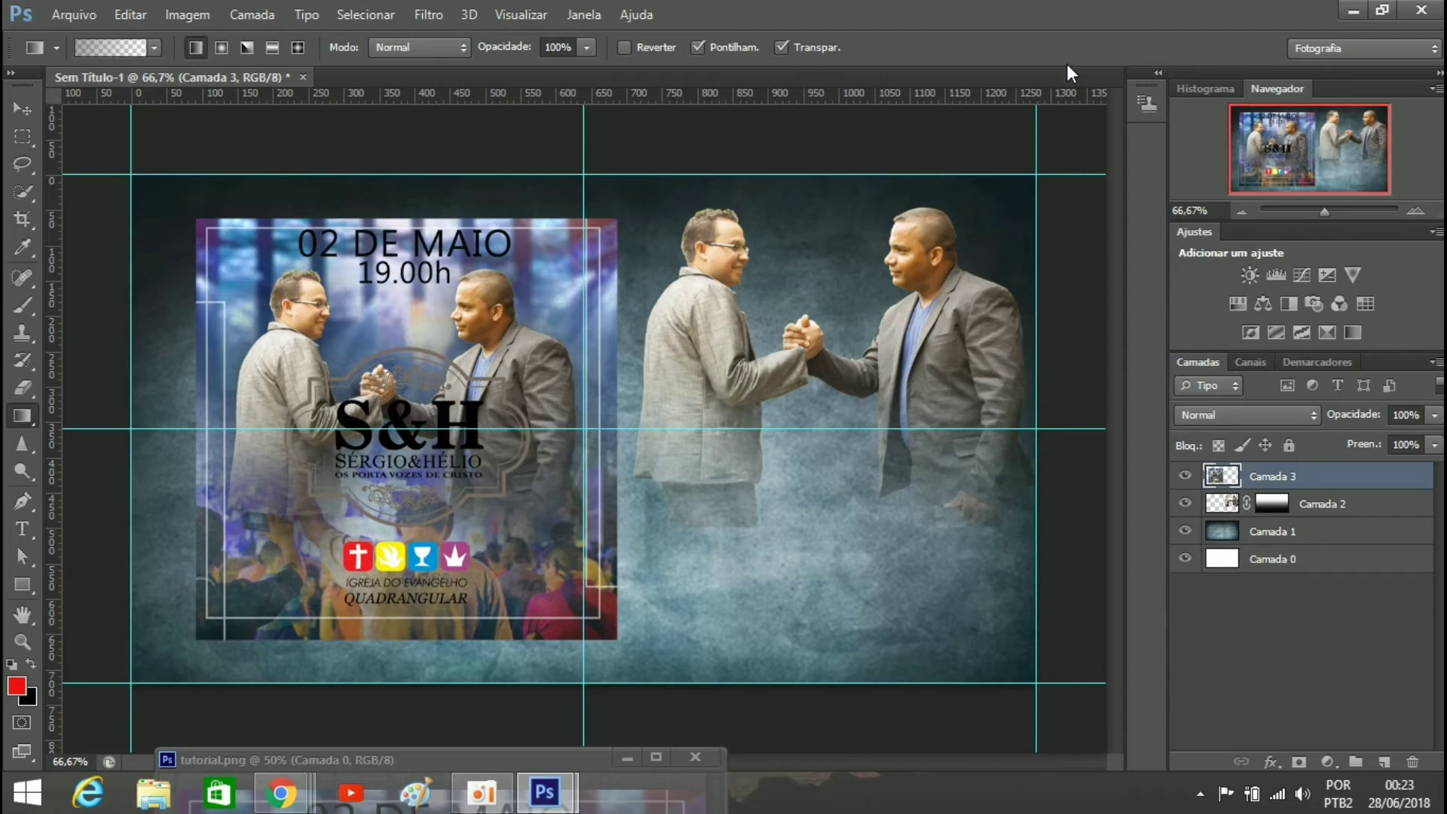
# Open S&H LOGO.png and detach it into its own floating window
pyautogui.click(80, 13)
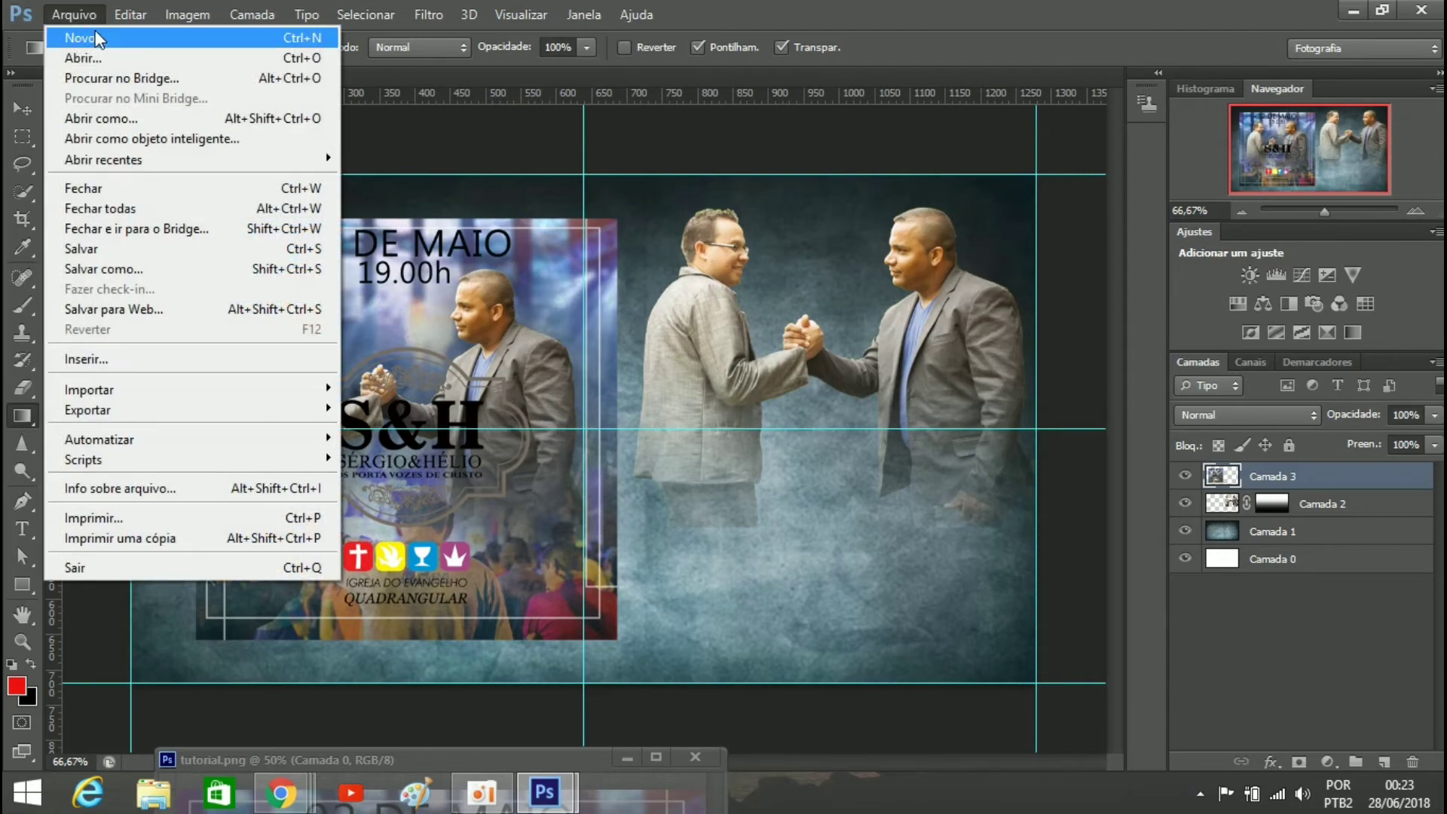
pyautogui.click(101, 58)
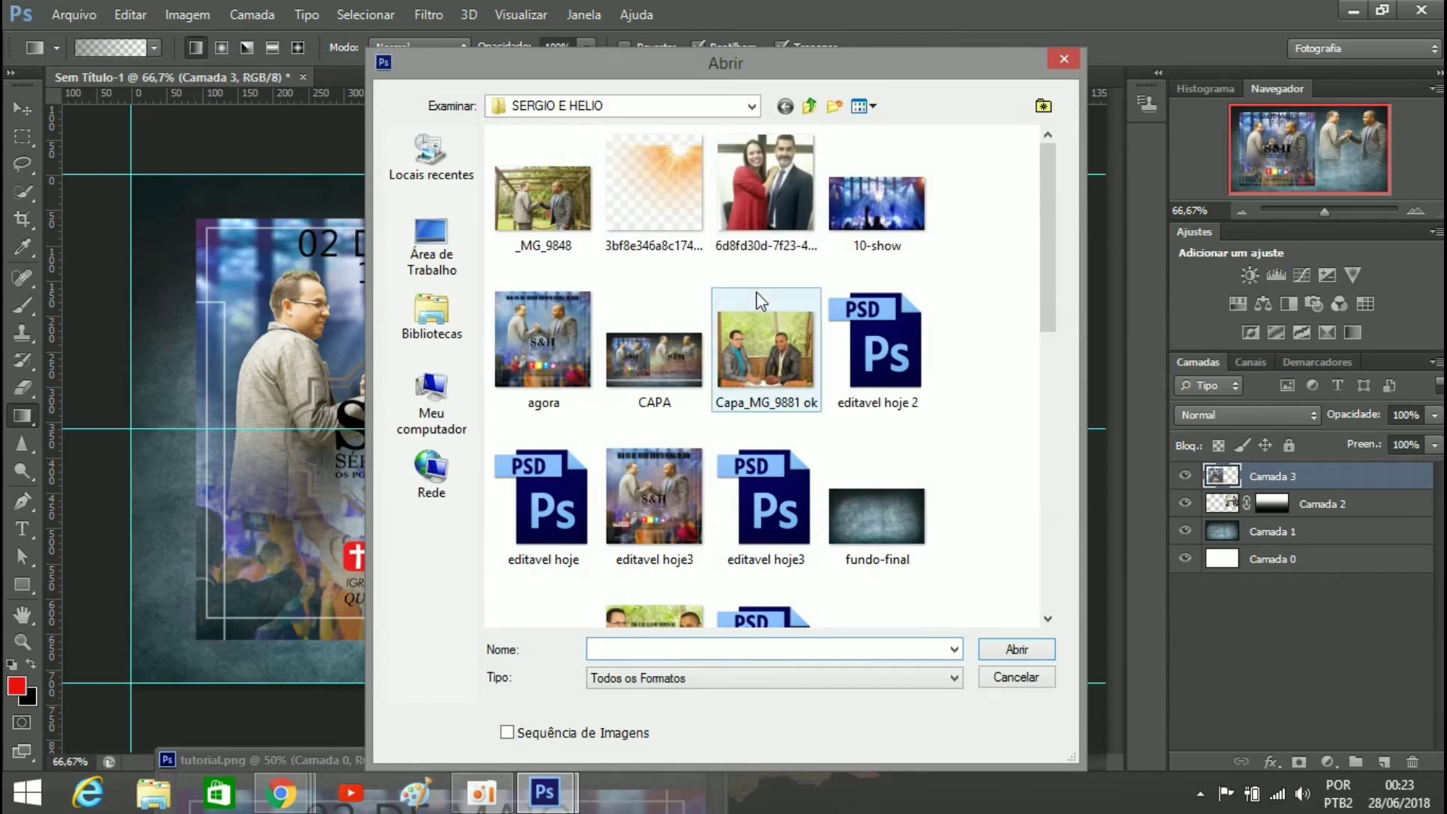
pyautogui.moveTo(1051, 253); pyautogui.dragTo(1050, 487)
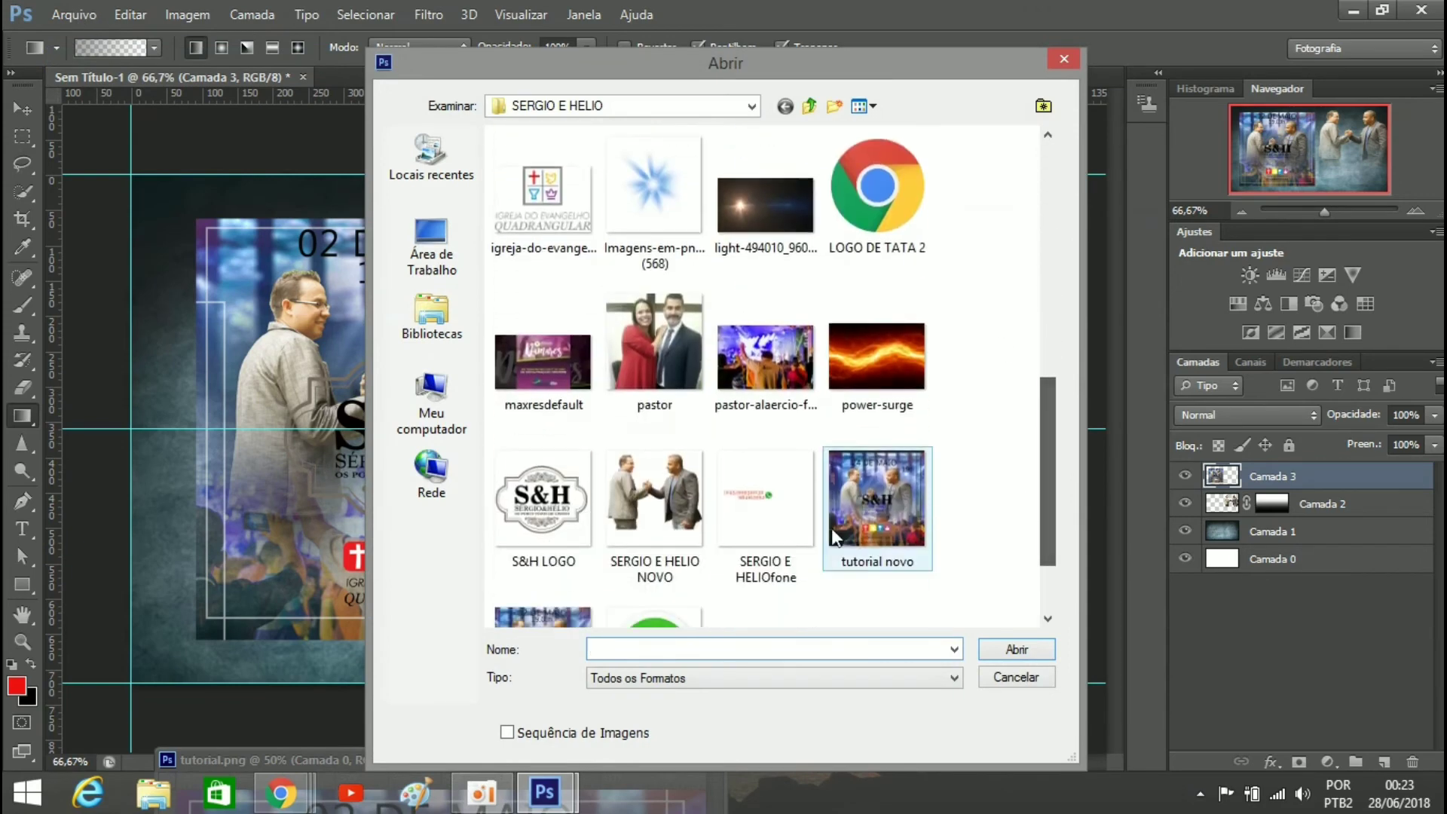
pyautogui.click(541, 517)
pyautogui.click(1017, 649)
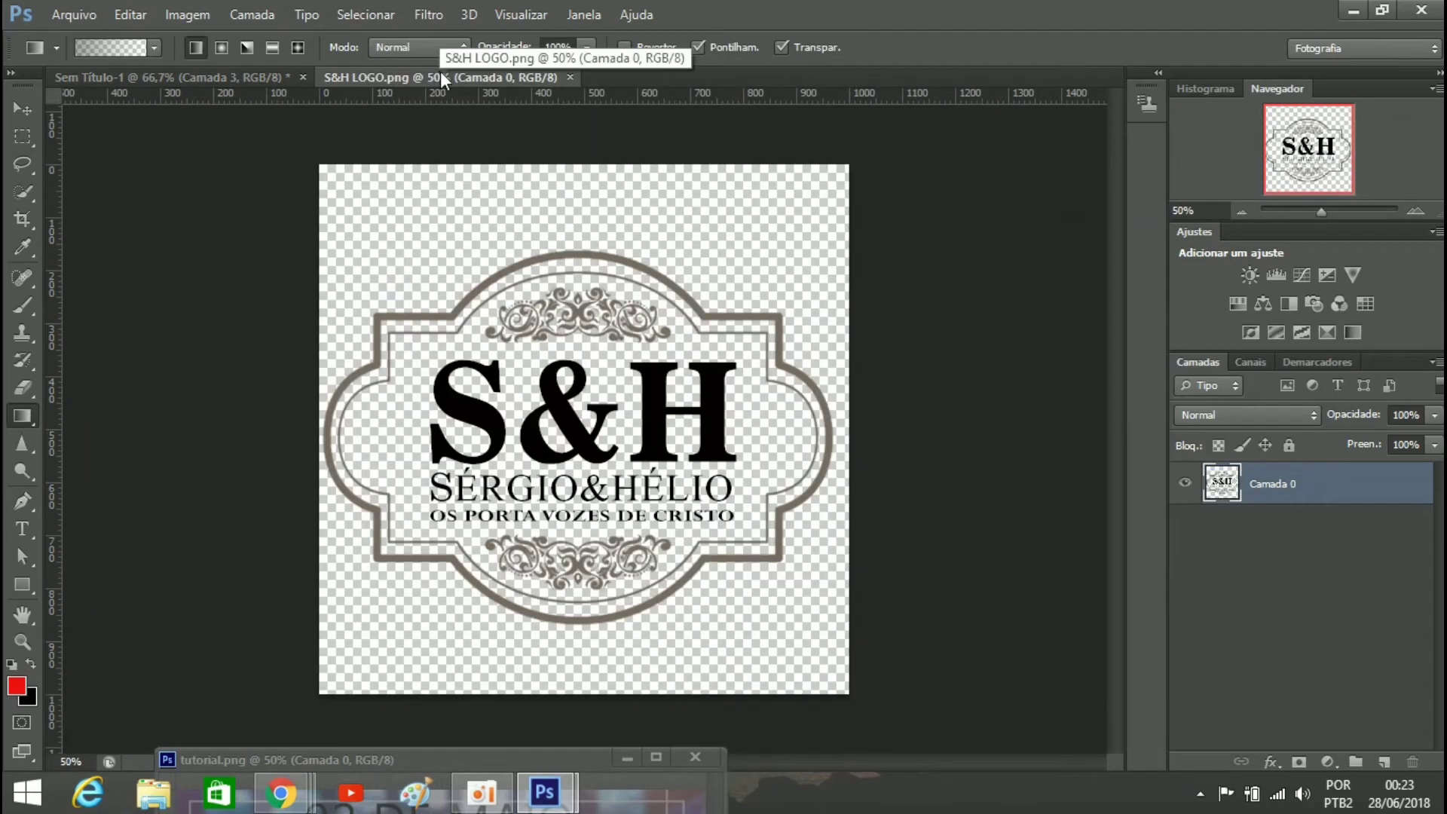
pyautogui.moveTo(440, 73); pyautogui.dragTo(328, 717)
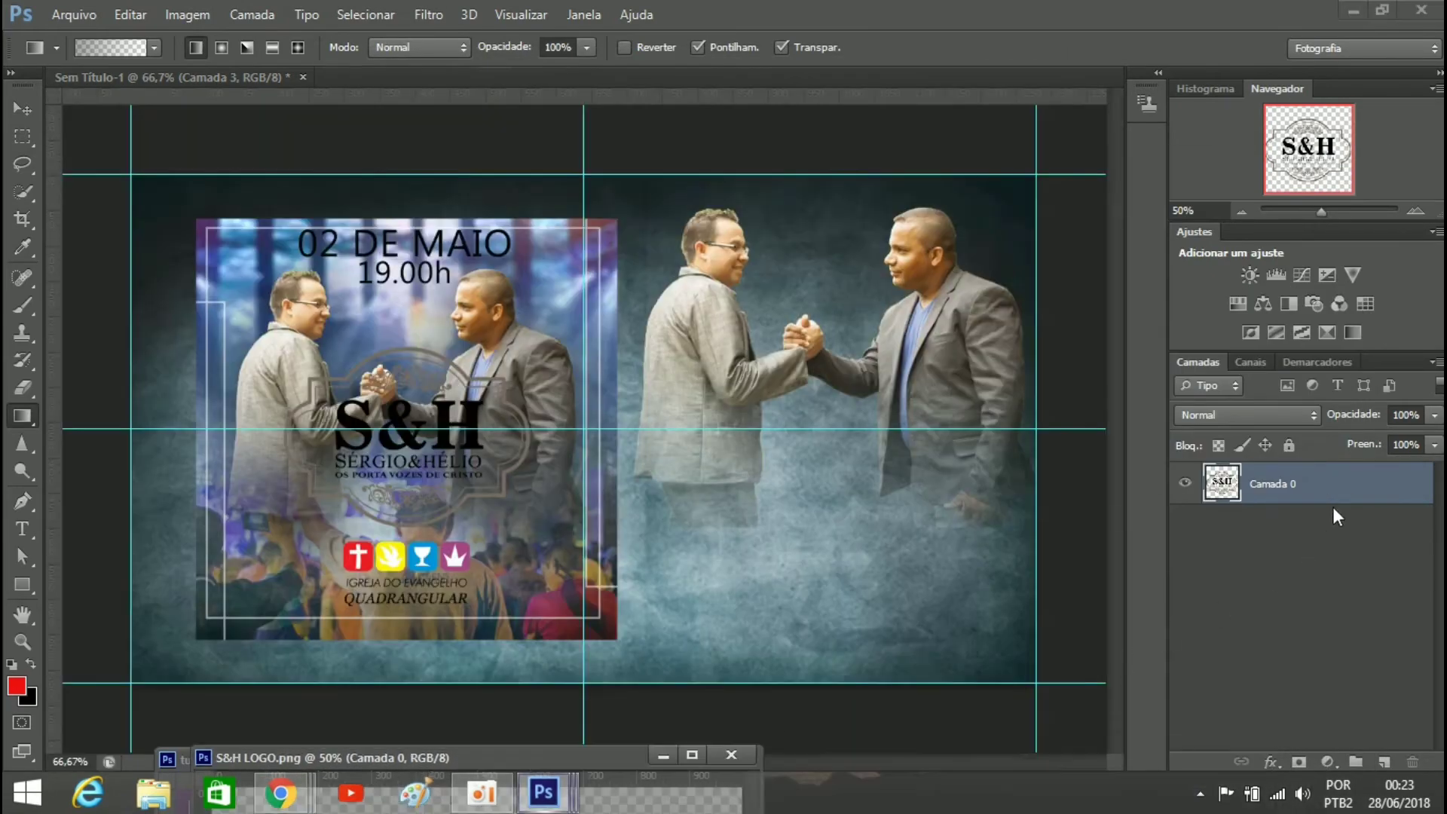
# Drag the logo in as Camada 4, scale it to about 51%, and centre it below the handshake
pyautogui.moveTo(1332, 506); pyautogui.dragTo(920, 468)
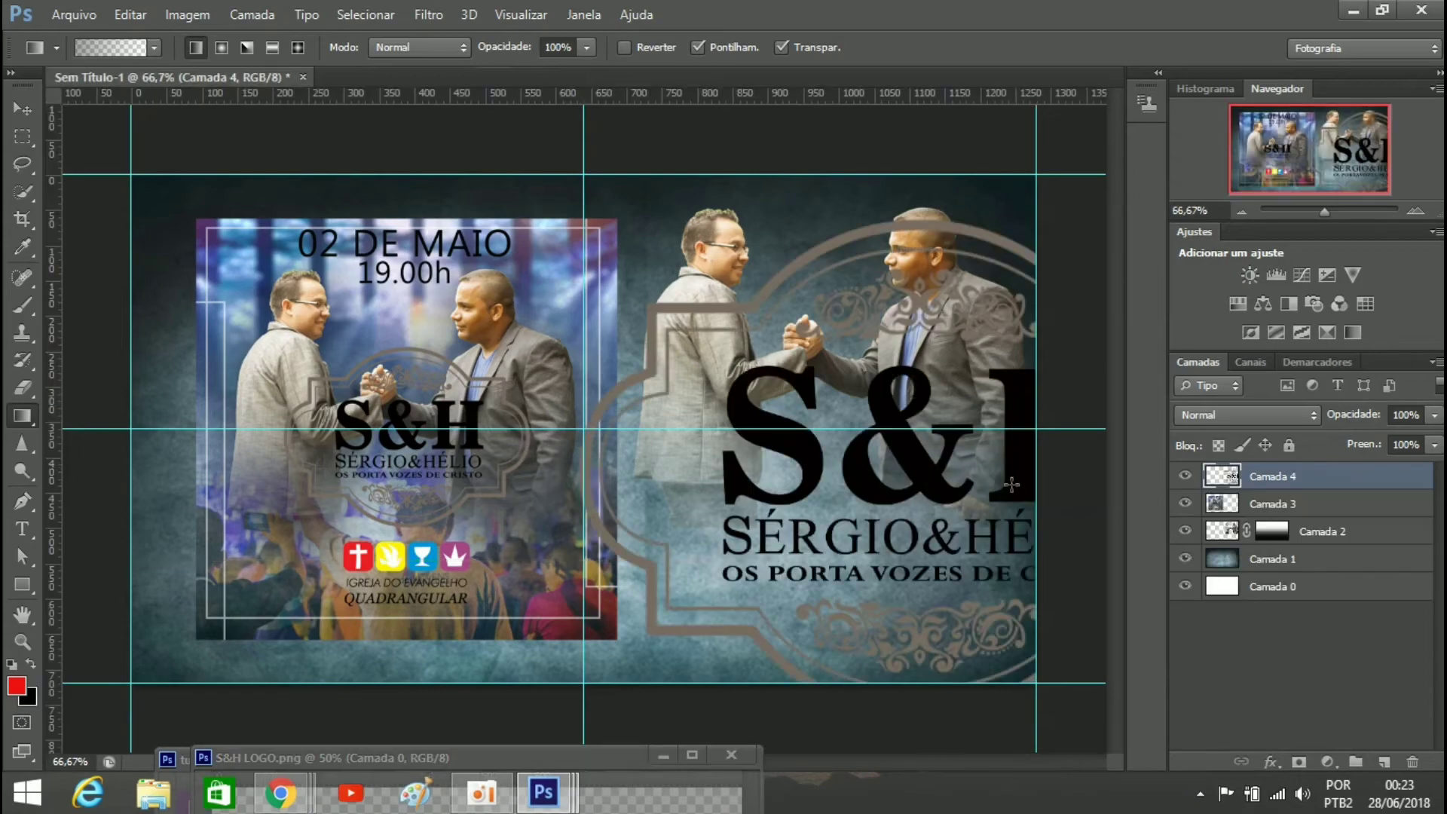
pyautogui.hotkey('ctrl', 't')
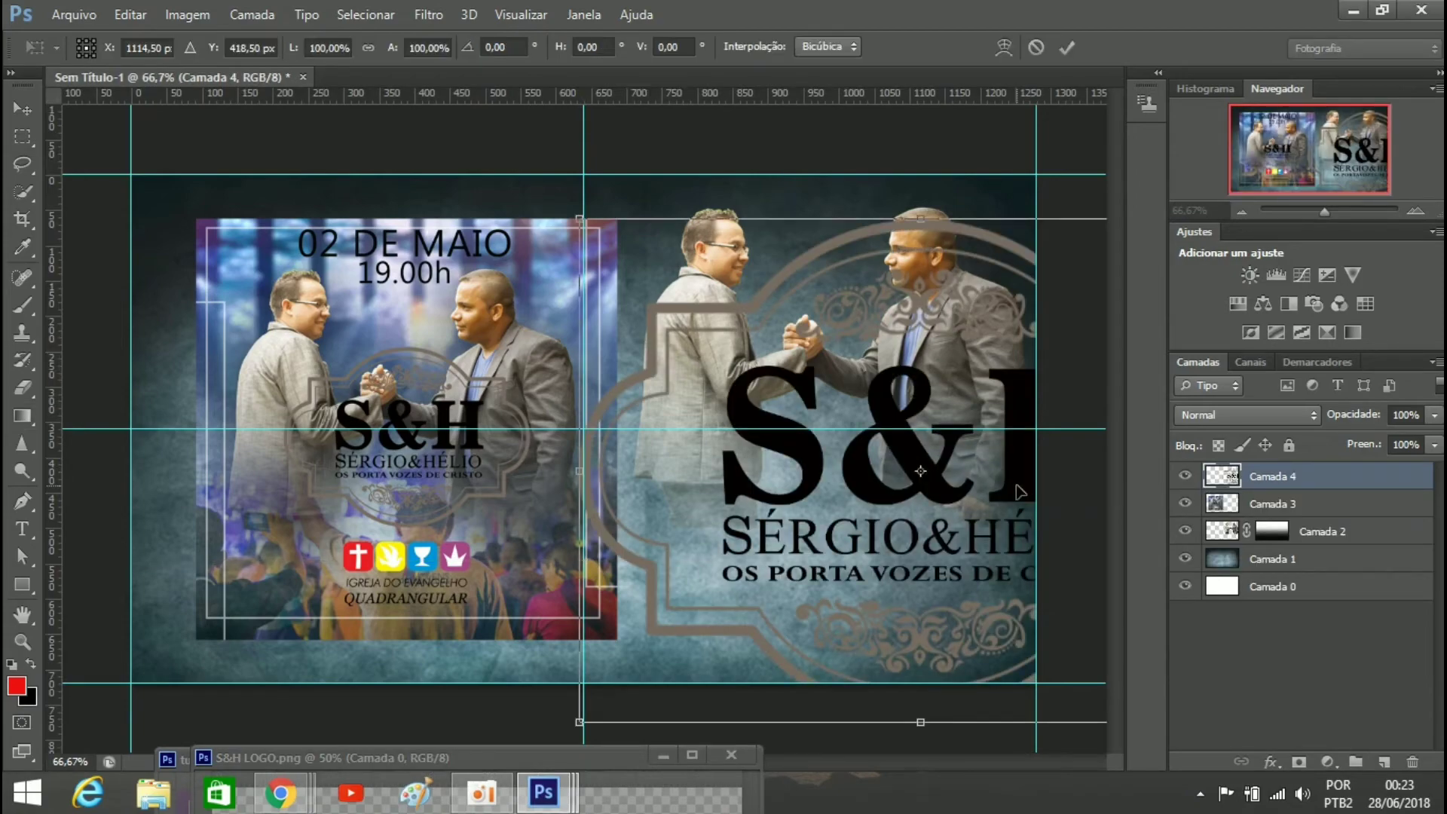
pyautogui.moveTo(936, 515); pyautogui.dragTo(766, 515)
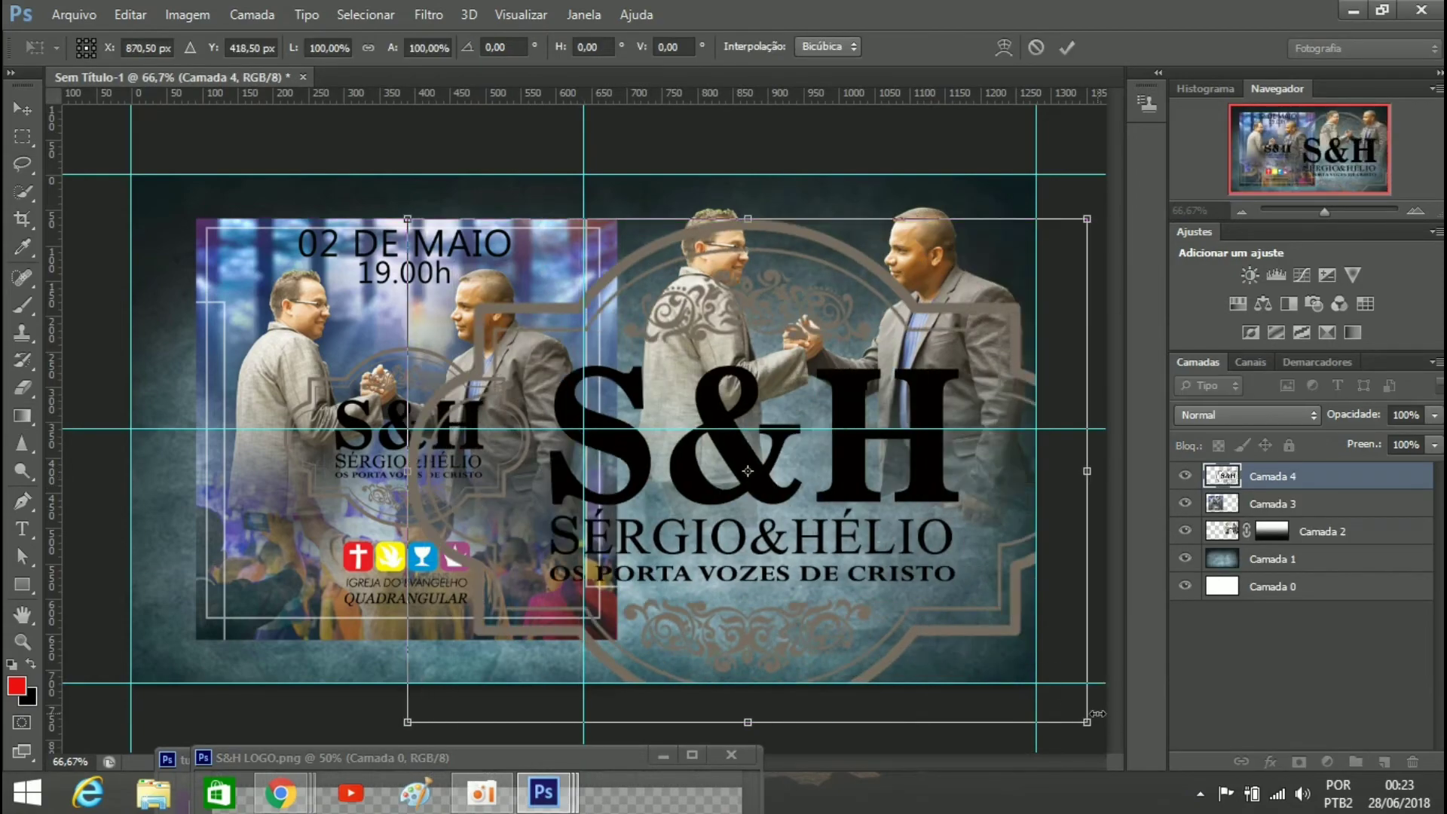
pyautogui.moveTo(1086, 721); pyautogui.dragTo(882, 570)
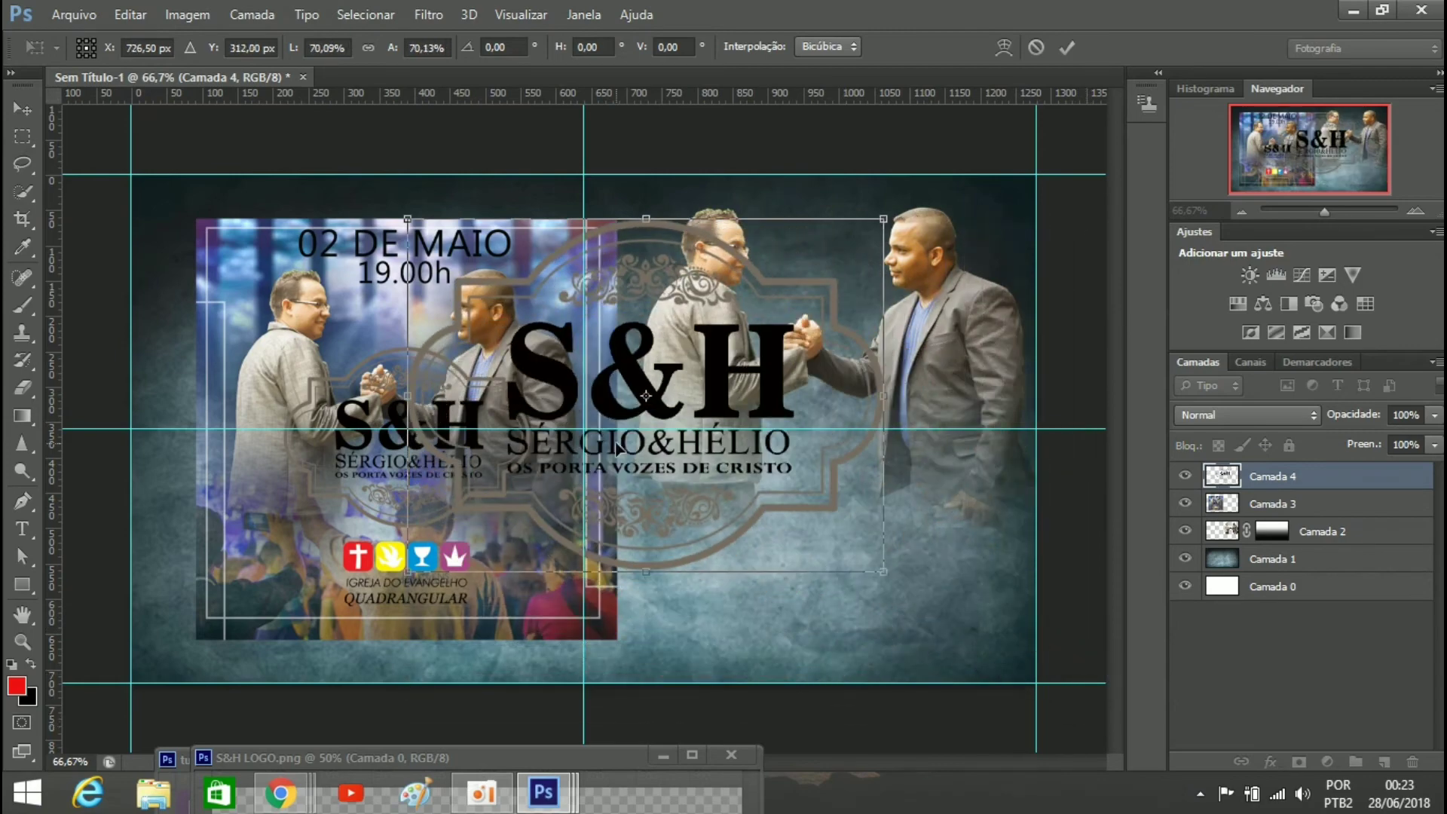
pyautogui.moveTo(655, 407)
pyautogui.mouseDown()
pyautogui.moveTo(827, 418)
pyautogui.moveTo(827, 495)
pyautogui.mouseUp()
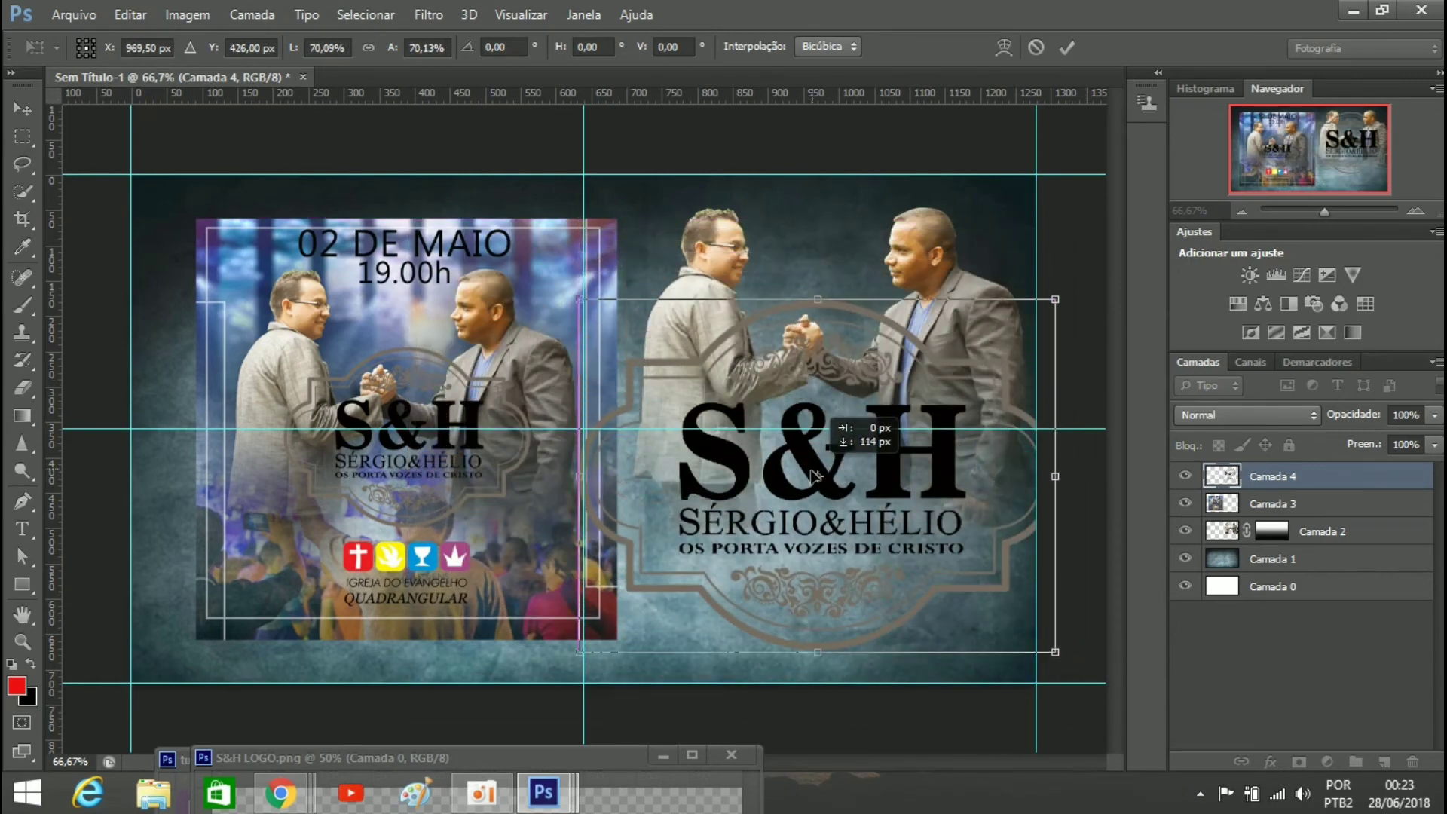
pyautogui.moveTo(1055, 658); pyautogui.dragTo(900, 554)
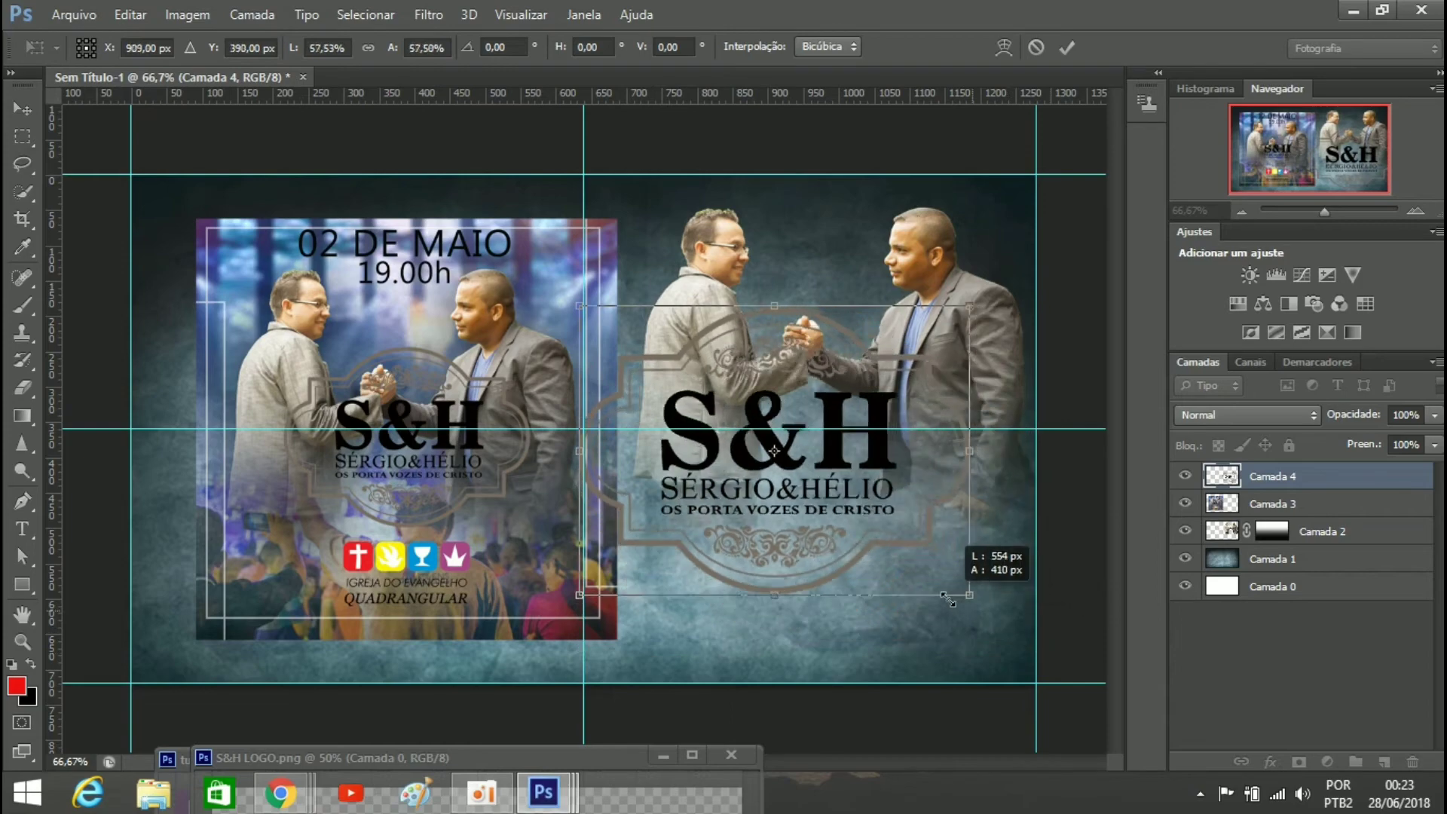
pyautogui.moveTo(735, 486); pyautogui.dragTo(789, 486)
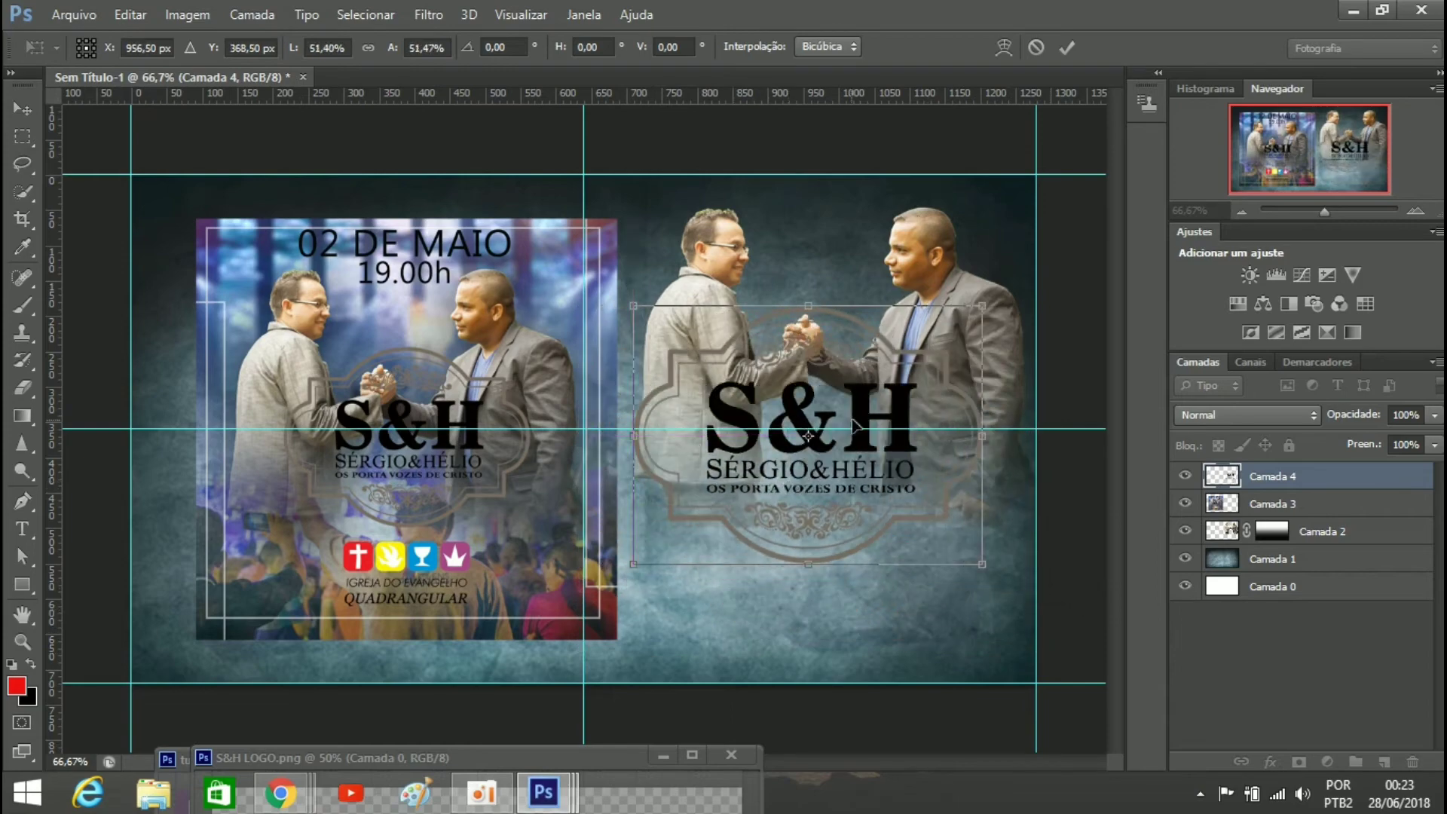
pyautogui.moveTo(870, 416); pyautogui.dragTo(870, 456)
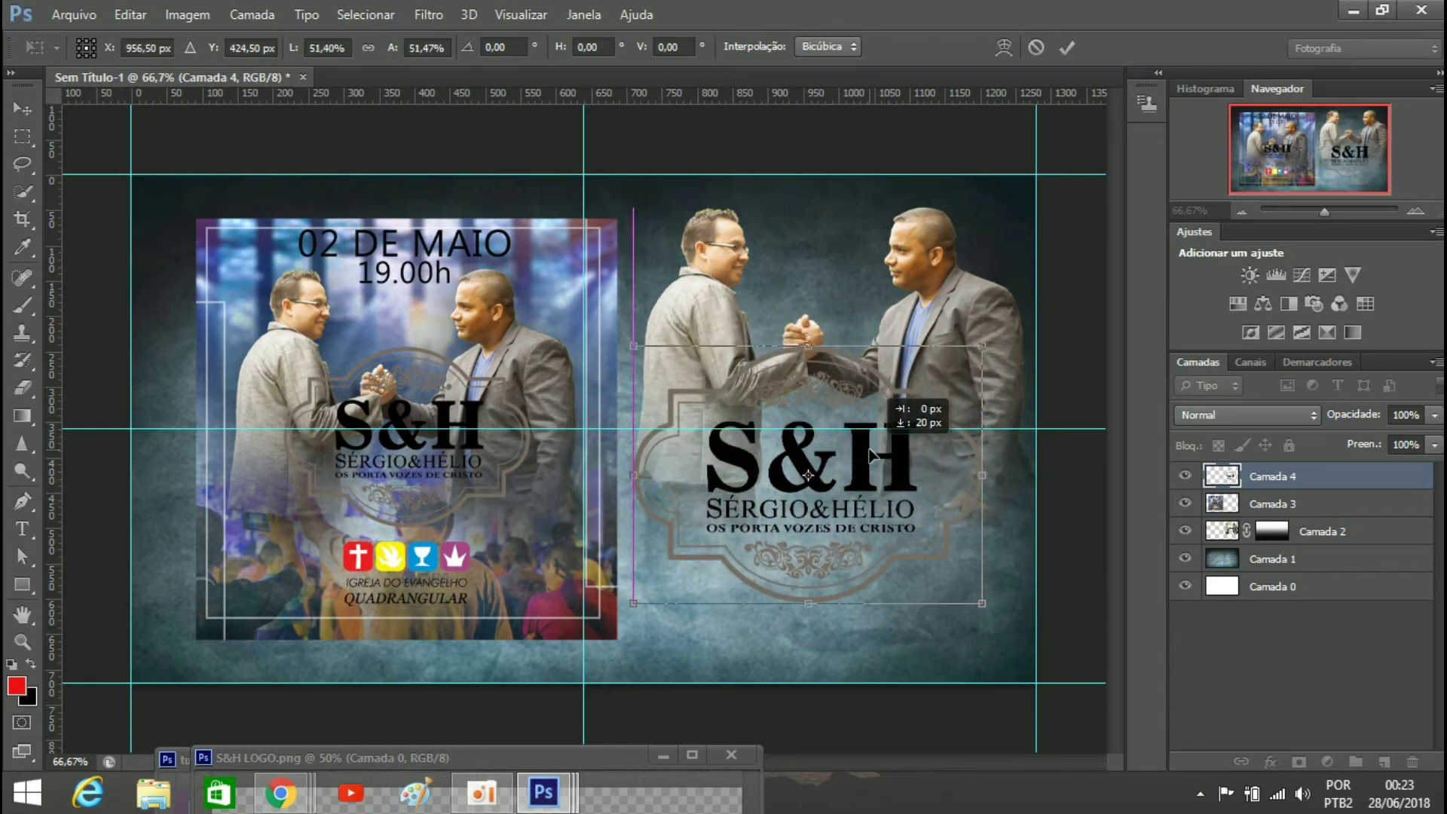
pyautogui.click(1069, 47)
pyautogui.press('g')
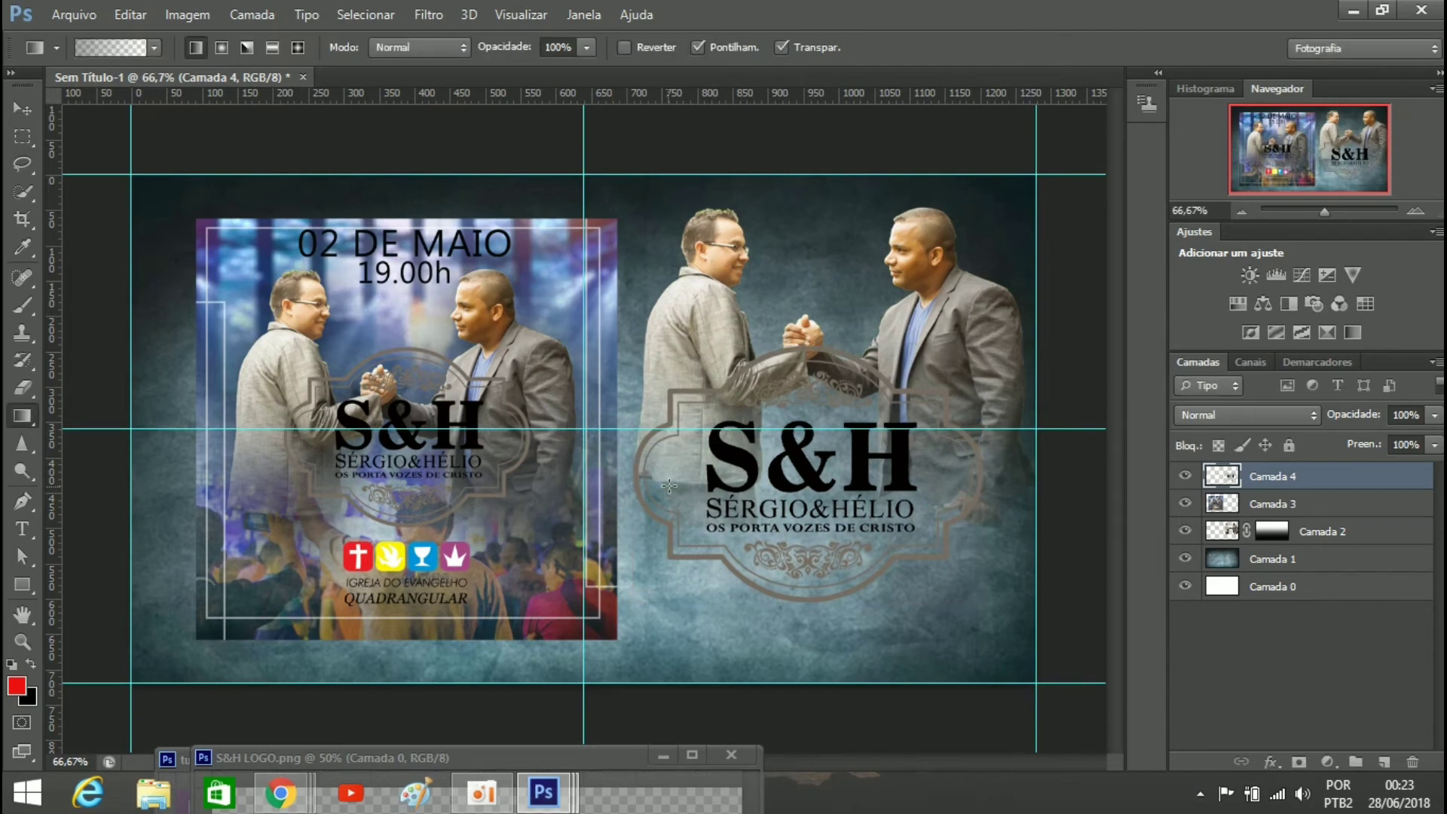
# Select Camada 3 and free-transform the poster to about 80%, nudged slightly right and up
pyautogui.click(1328, 505)
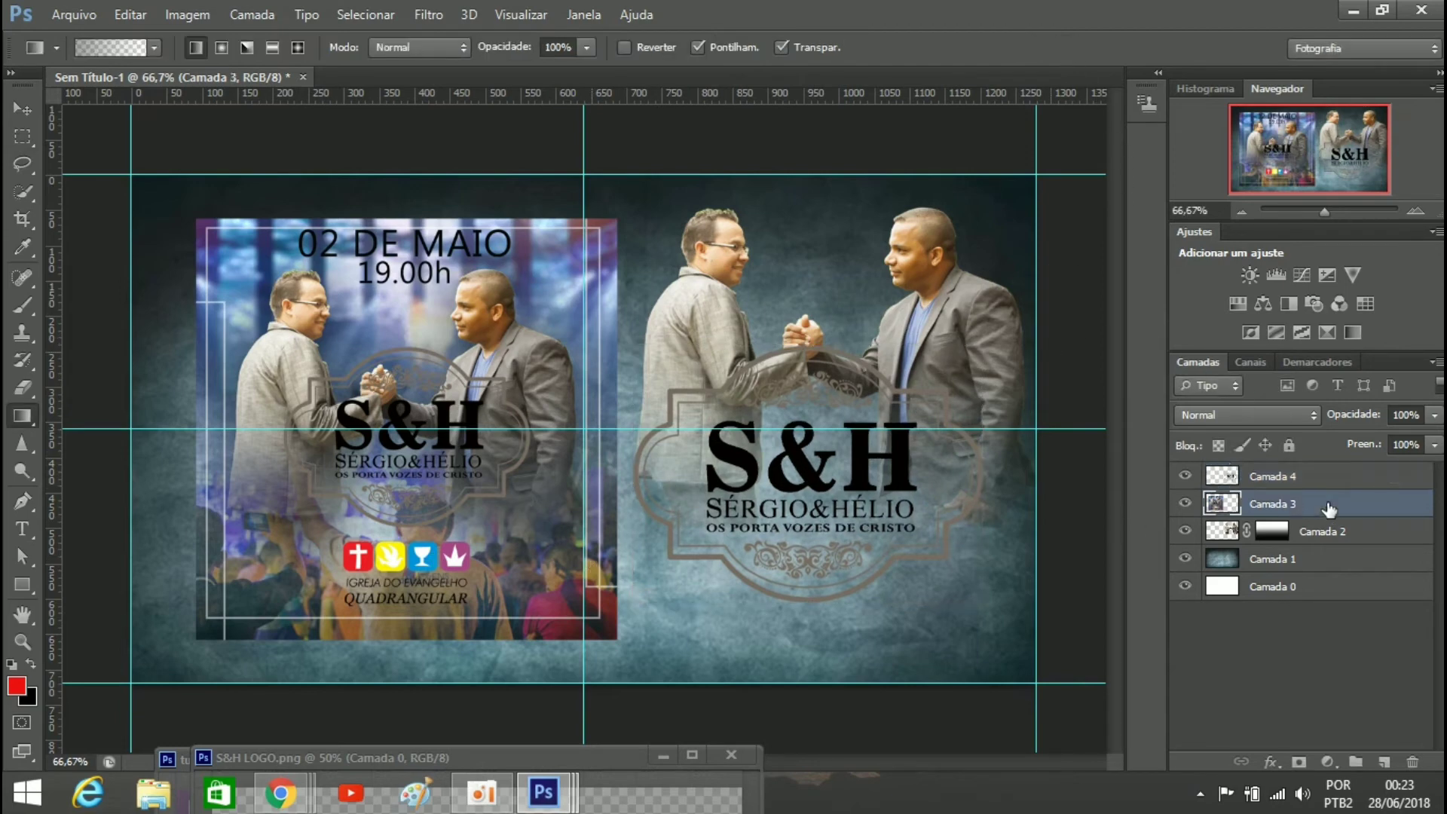
pyautogui.hotkey('ctrl', 't')
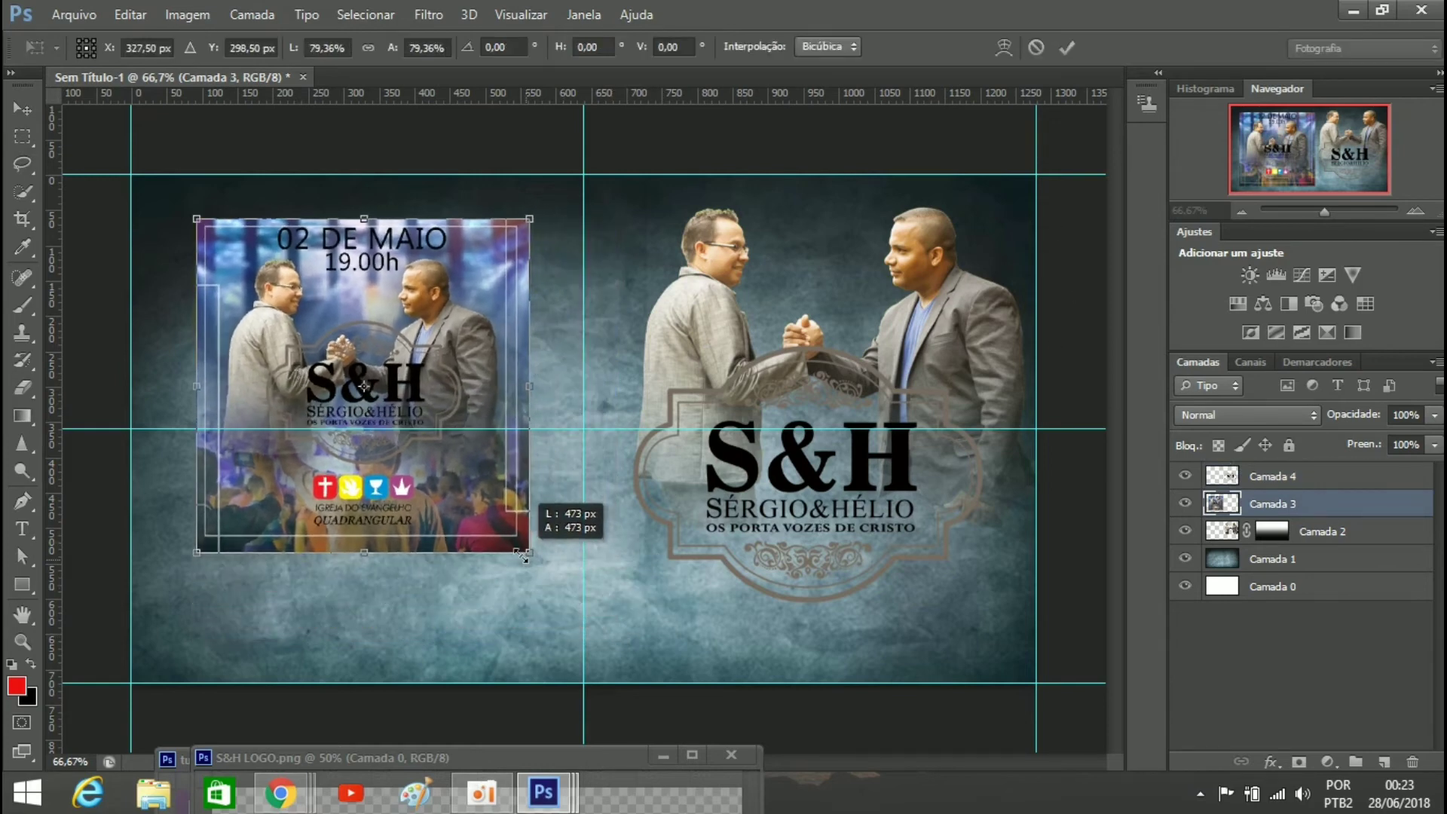
pyautogui.moveTo(615, 638); pyautogui.dragTo(526, 551)
pyautogui.moveTo(307, 391); pyautogui.dragTo(329, 391)
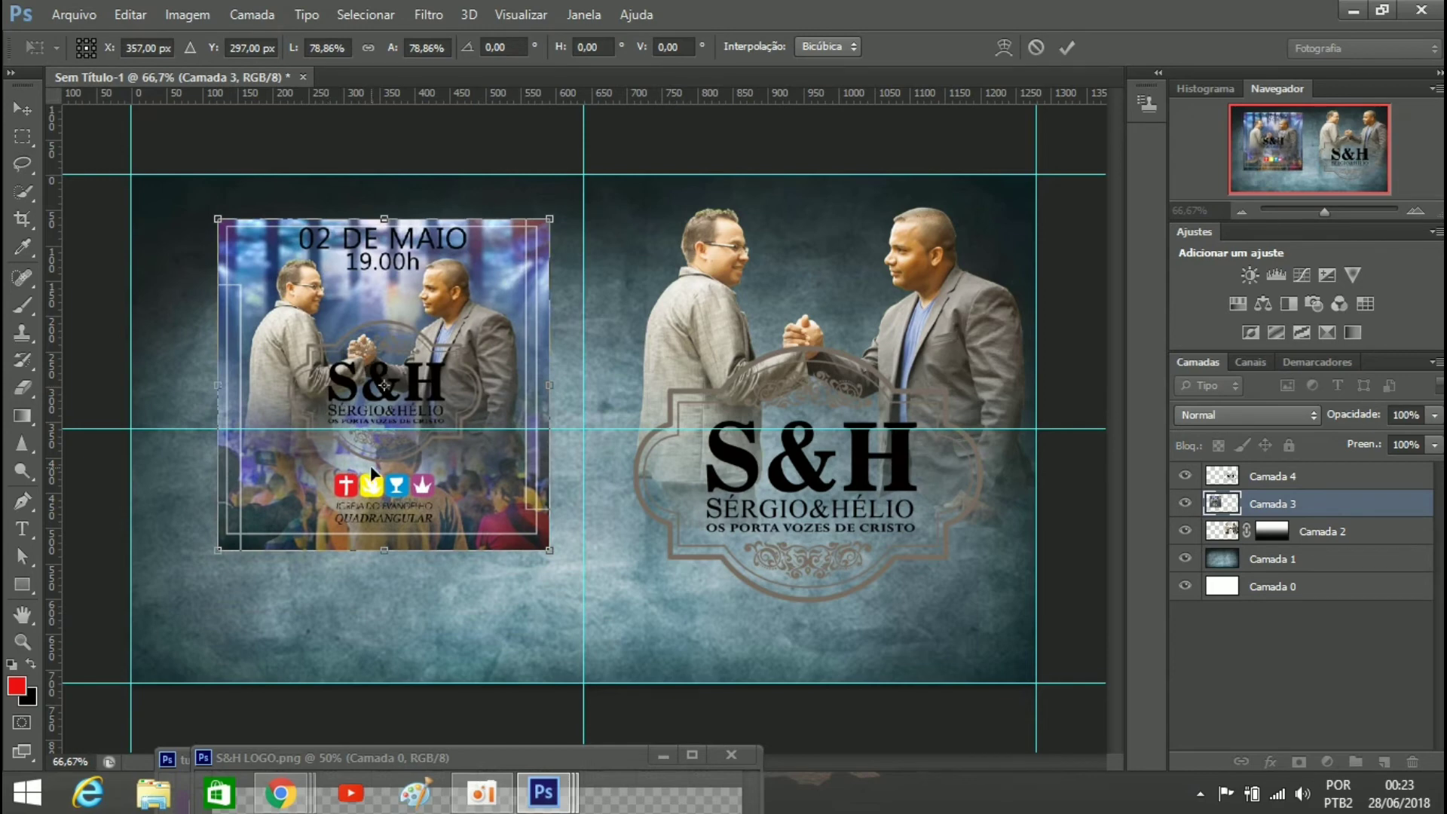
pyautogui.moveTo(369, 464); pyautogui.dragTo(372, 456)
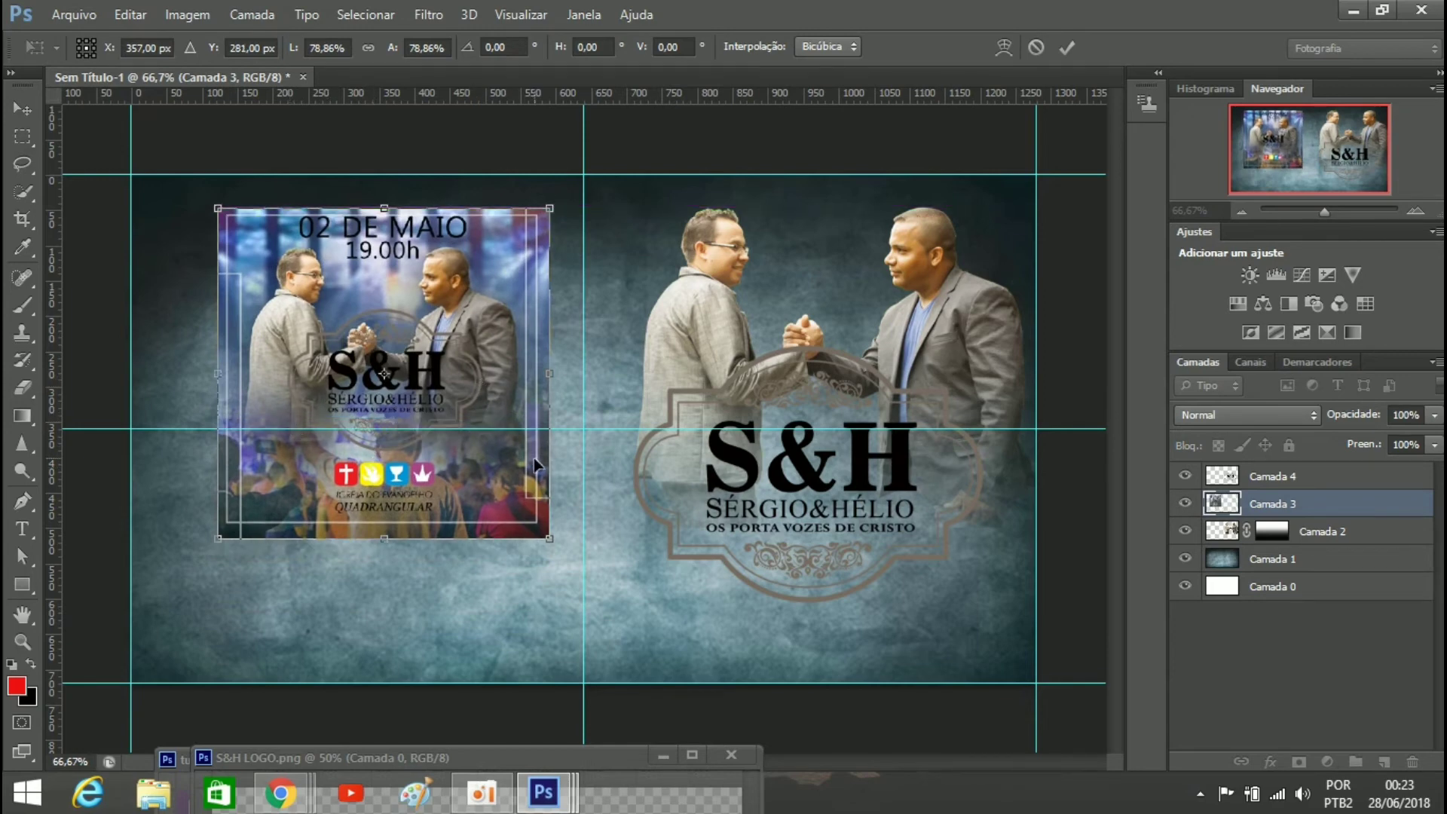
pyautogui.moveTo(550, 538); pyautogui.dragTo(555, 543)
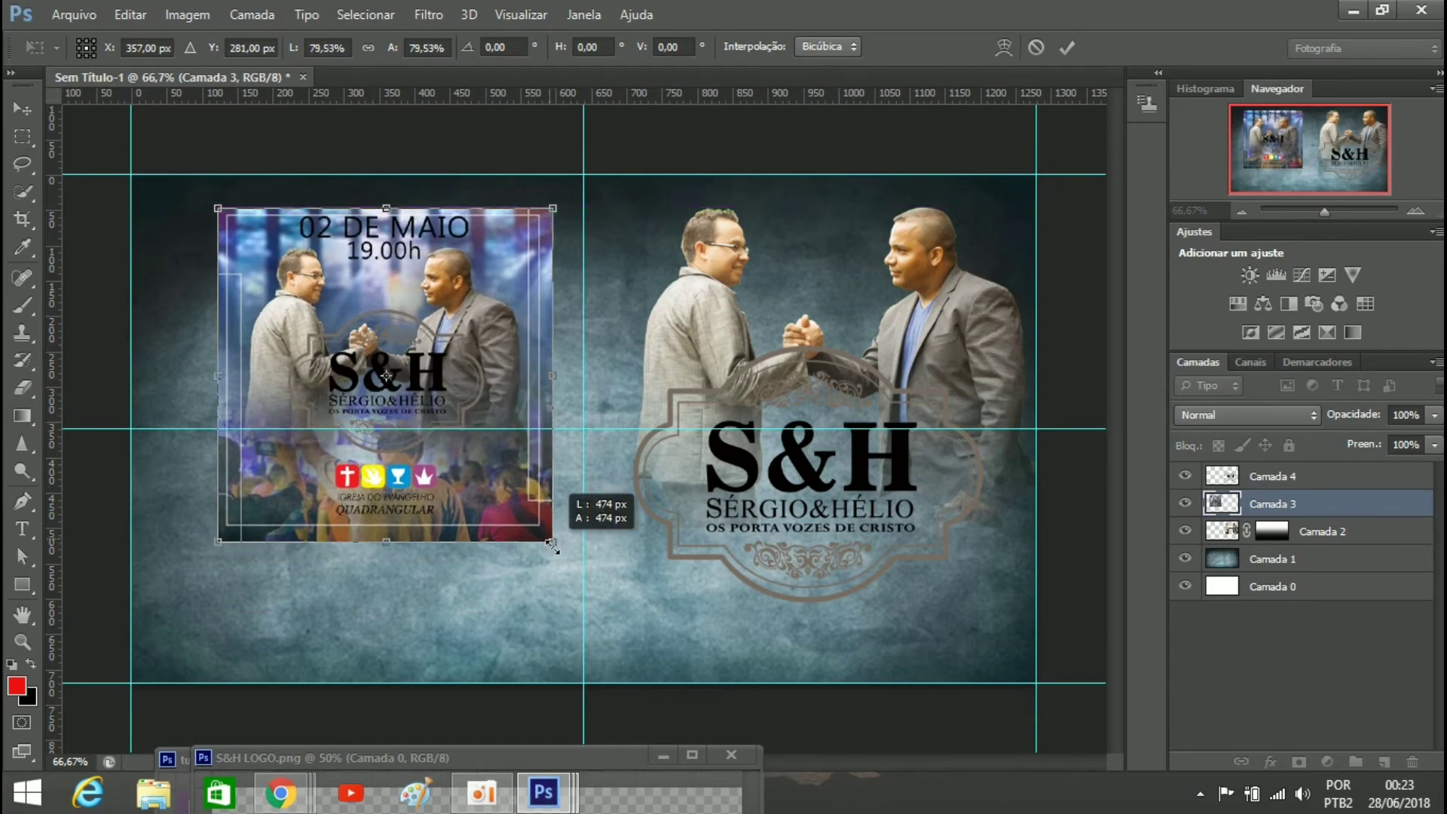
# Commit the poster resize and start a 72 pt text layer below the event poster
pyautogui.click(1066, 47)
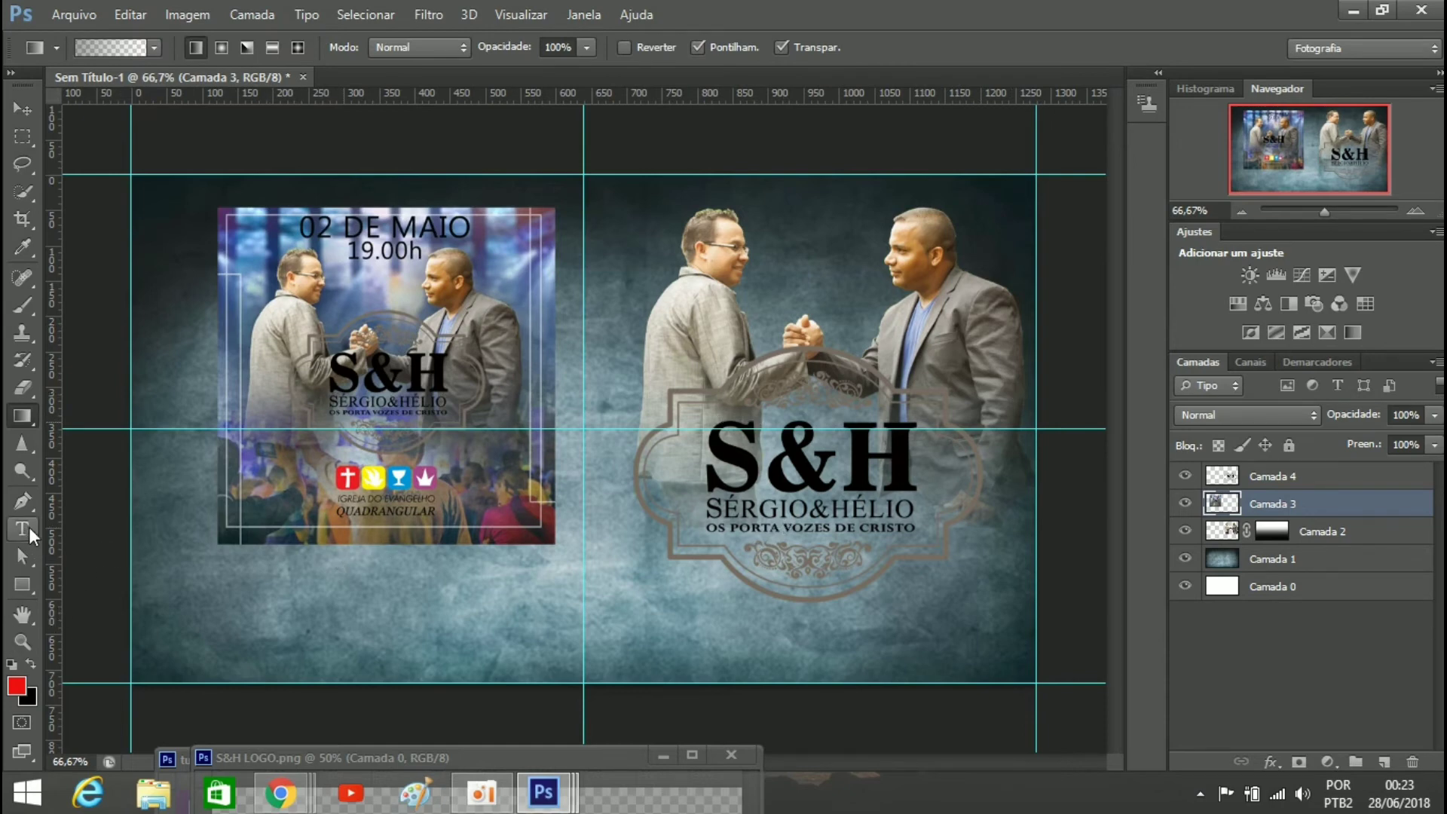
pyautogui.click(25, 536)
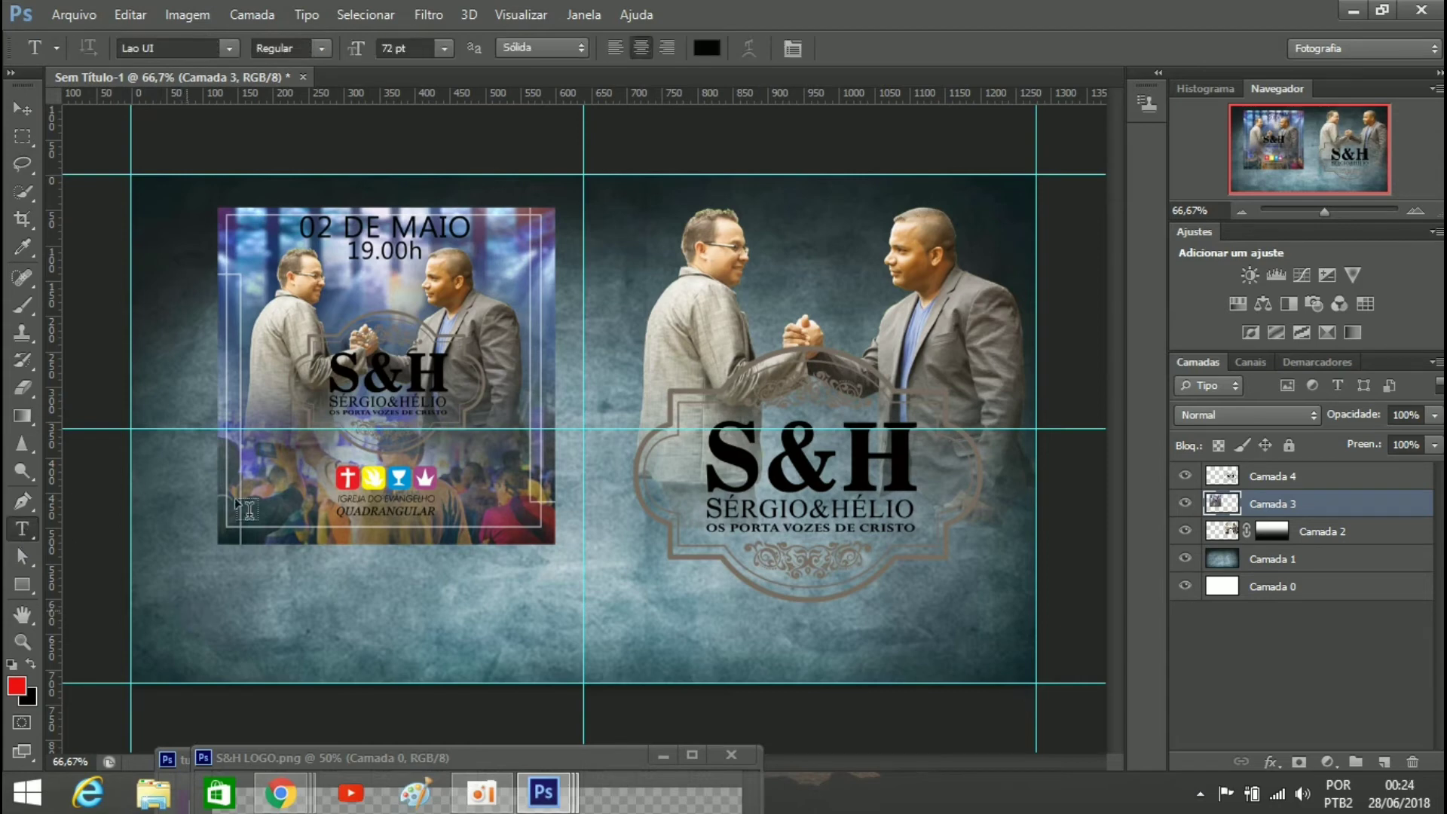
pyautogui.click(445, 48)
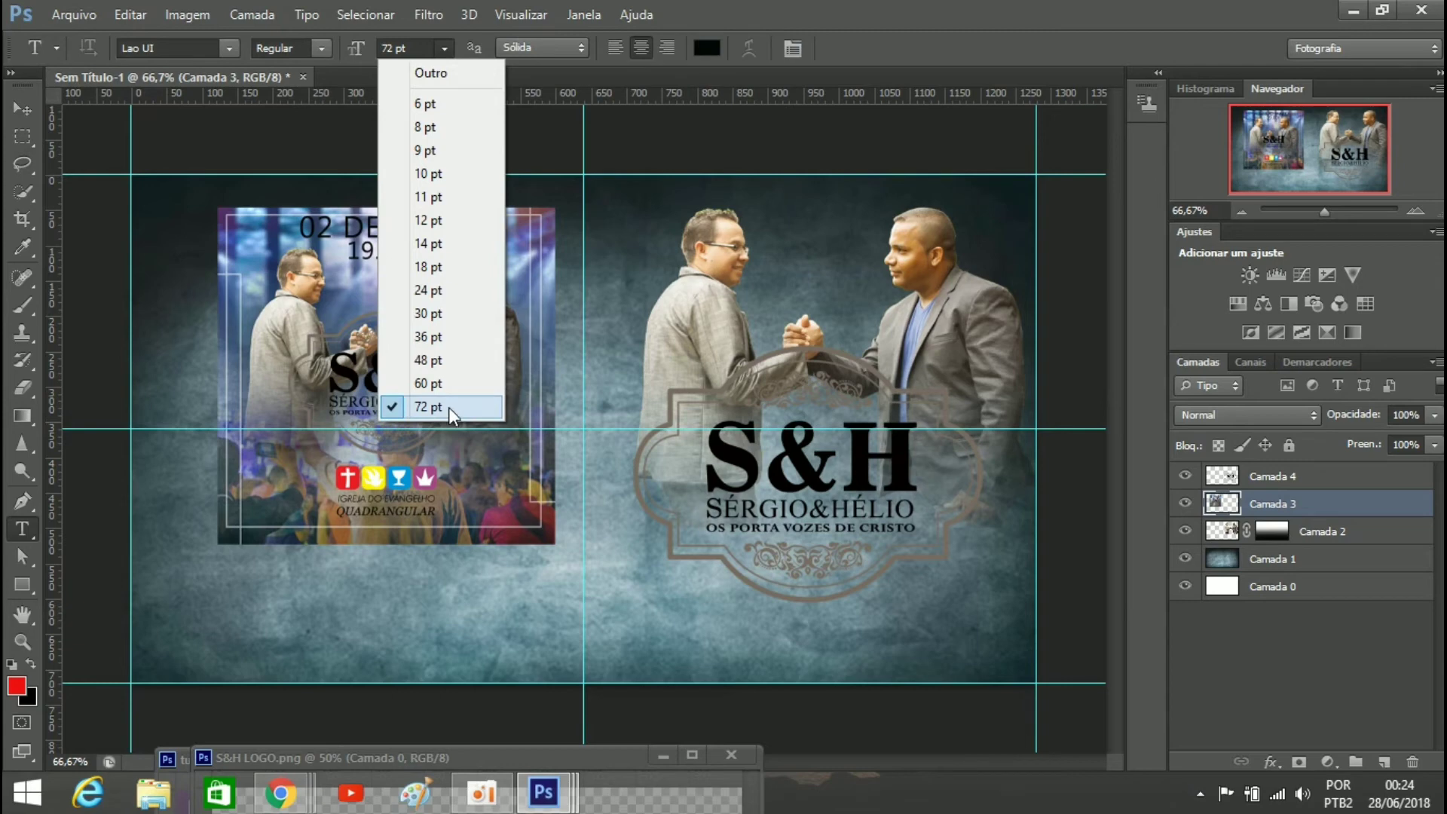
pyautogui.click(433, 103)
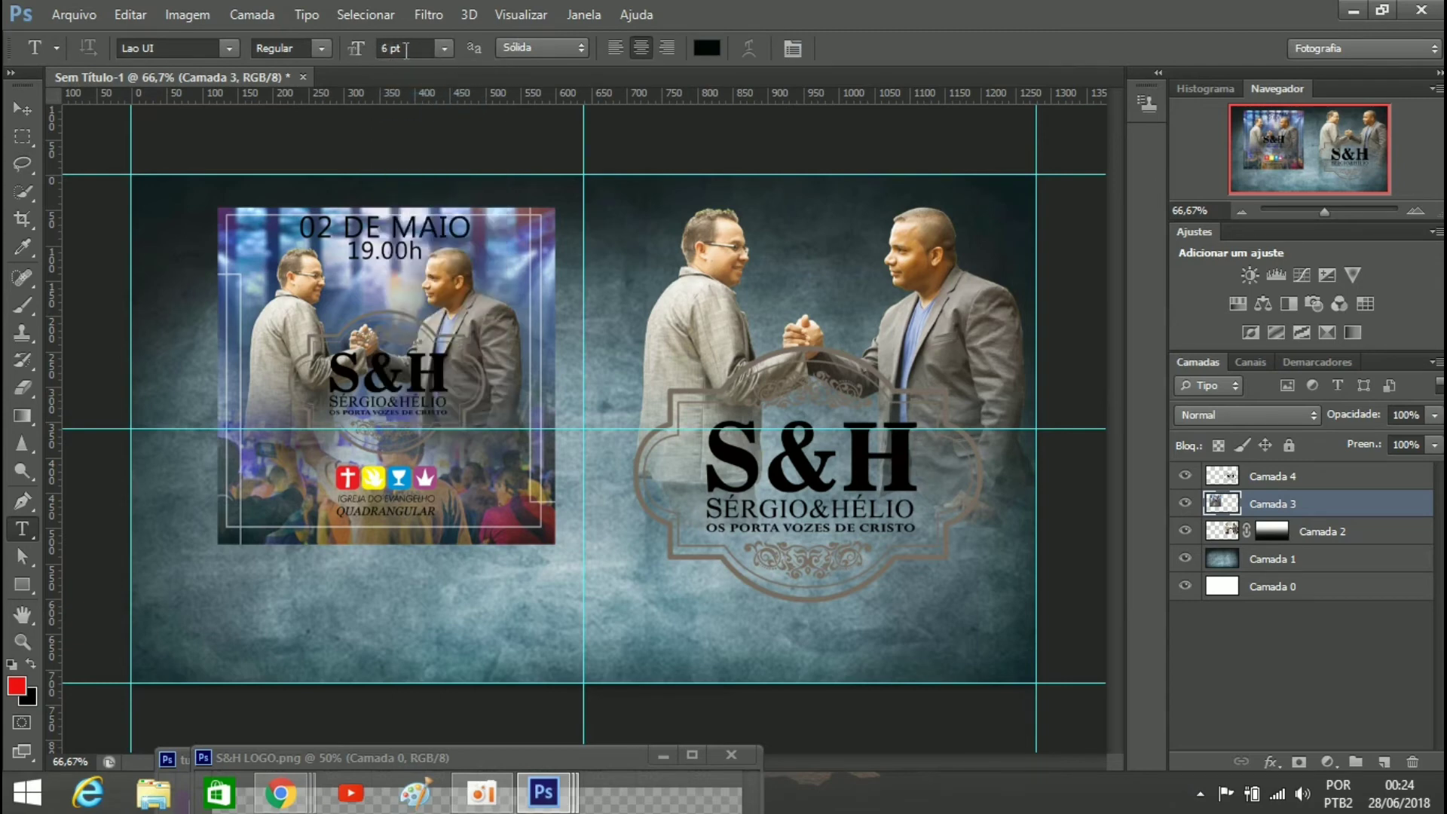
pyautogui.click(446, 48)
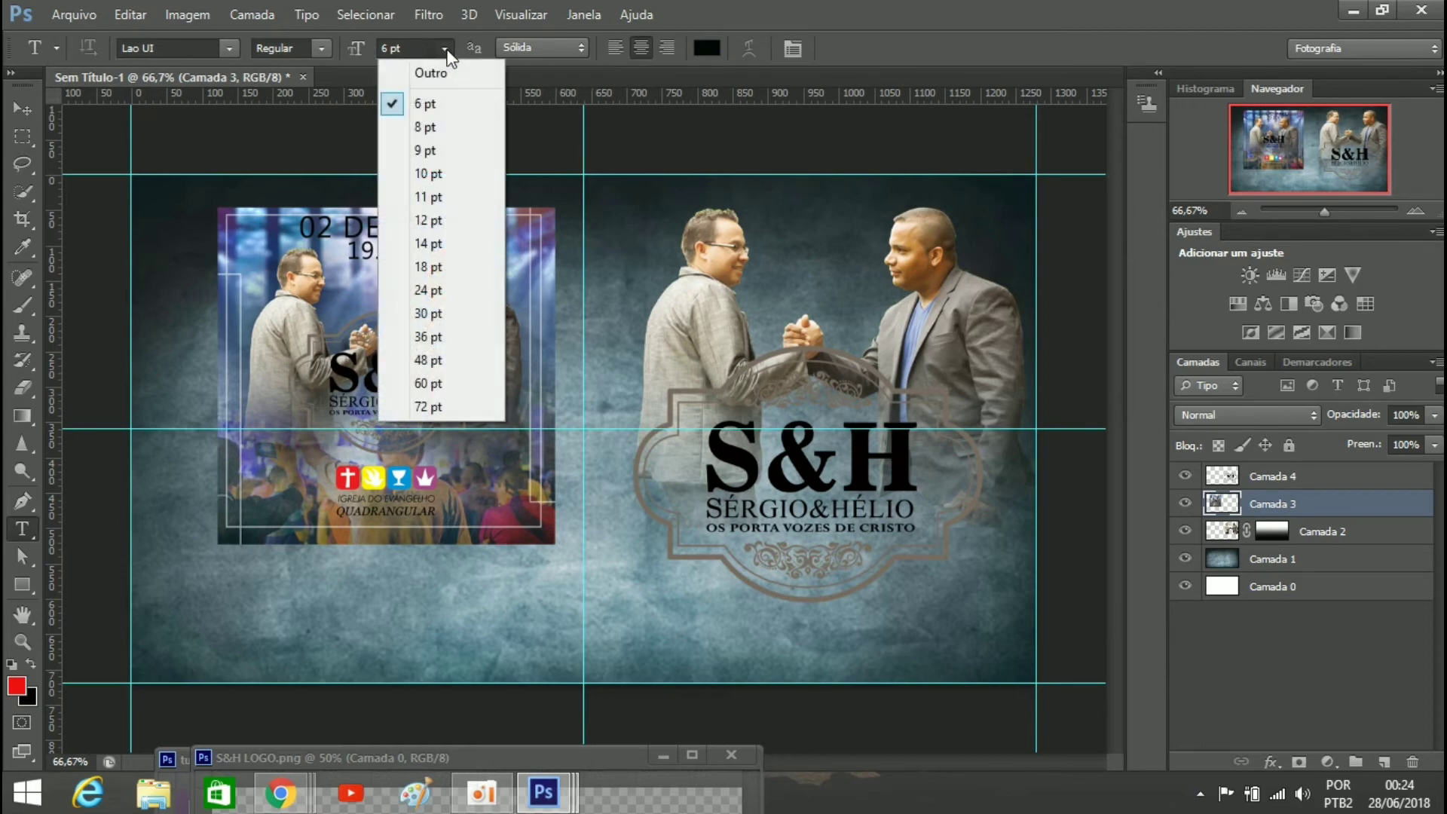
pyautogui.click(445, 412)
pyautogui.click(253, 622)
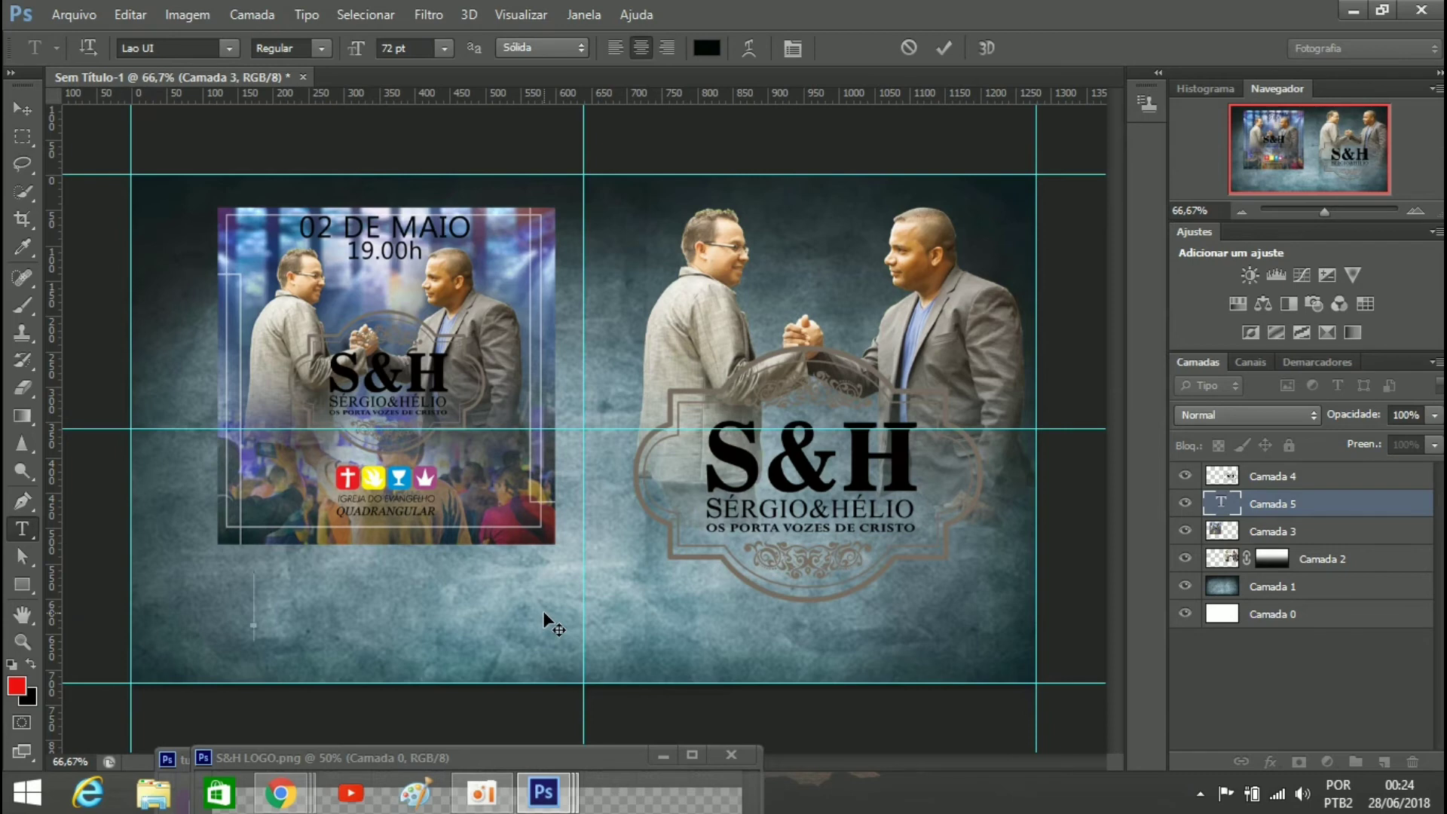
# Type the caption 'CARTAZ PHOTOSHOP' at 72 pt and commit it
pyautogui.write('car')
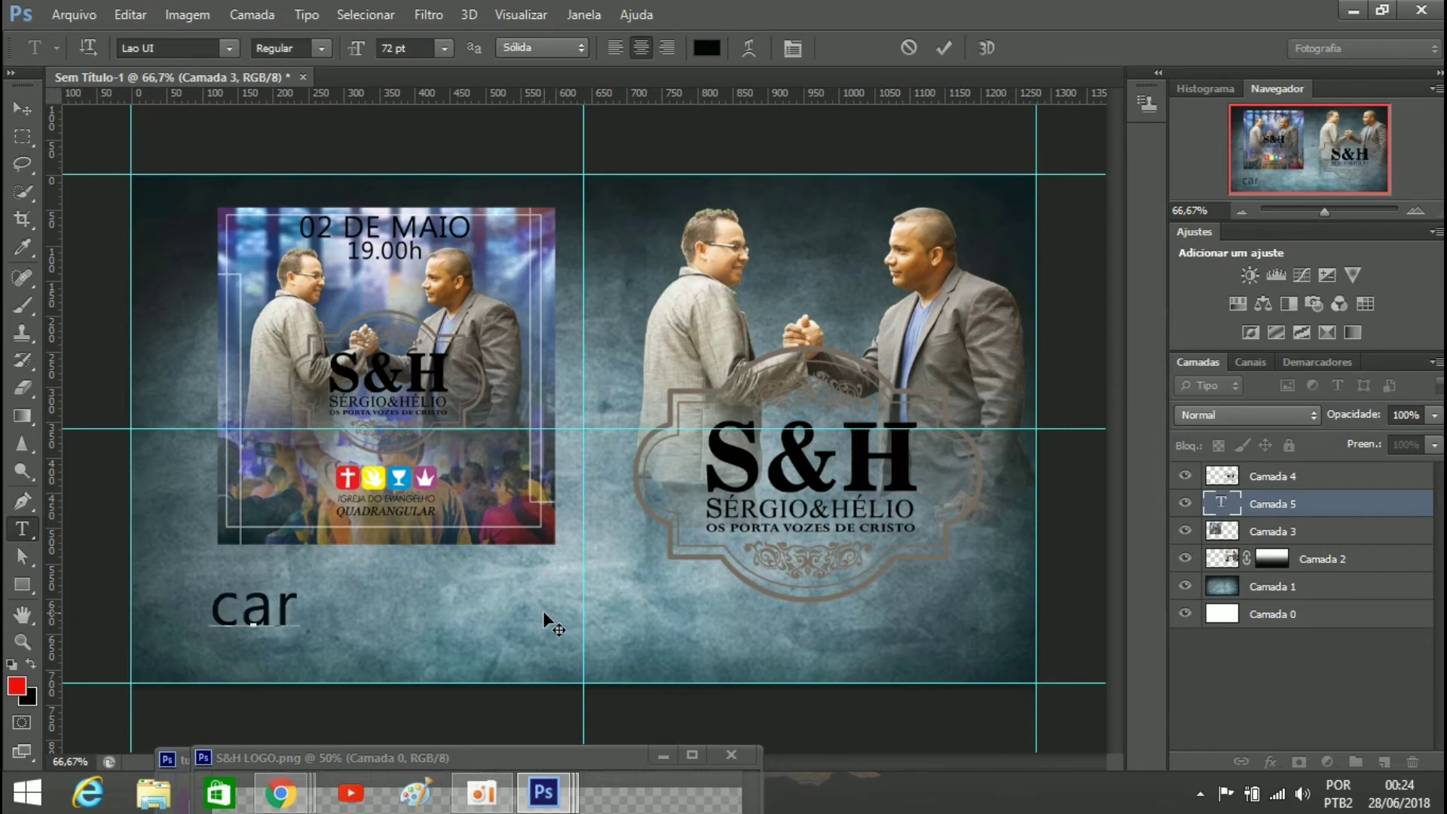
pyautogui.press('BackSpace')
pyautogui.press('BackSpace')
pyautogui.press('BackSpace')
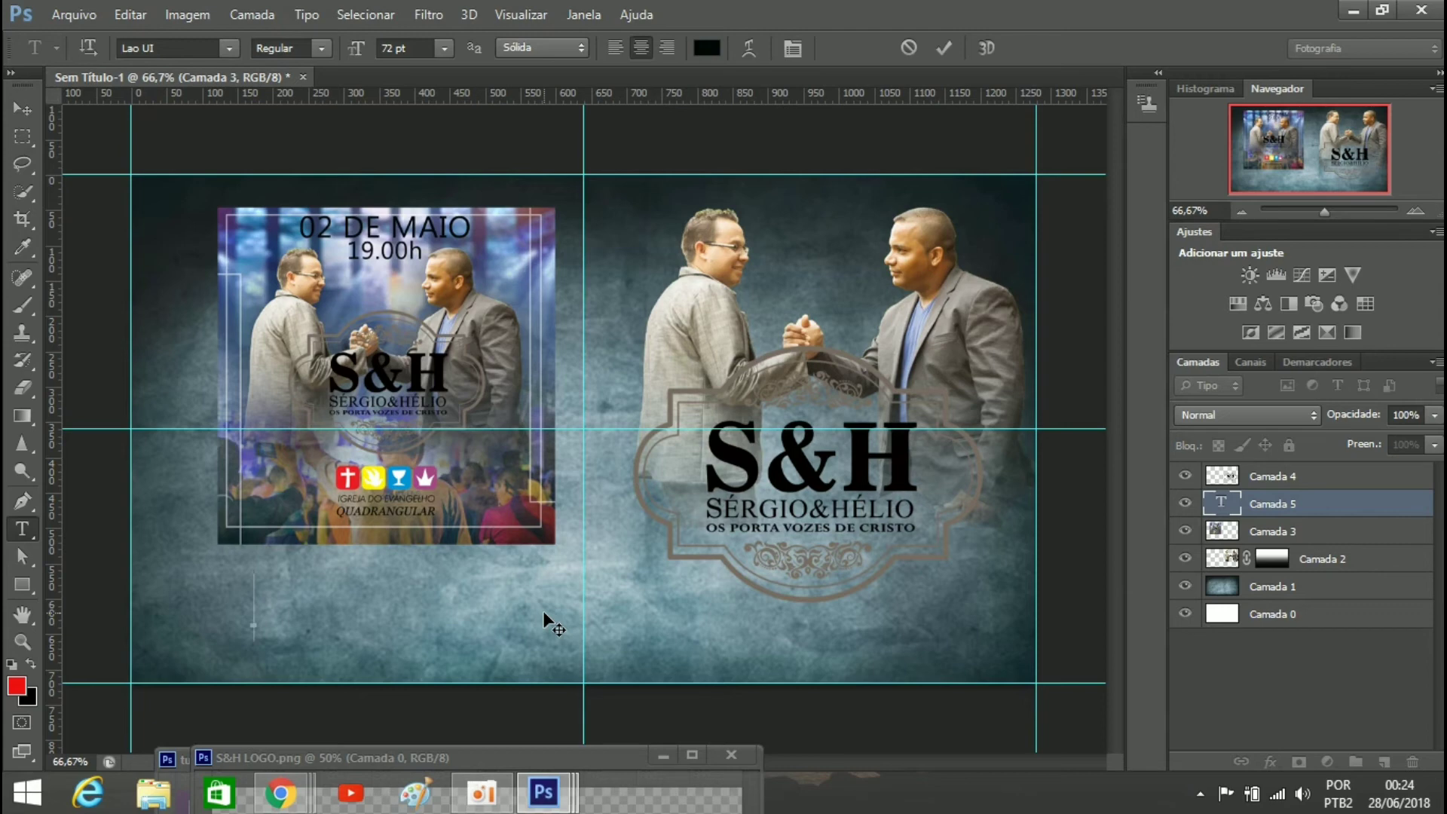
pyautogui.write('CARTA')
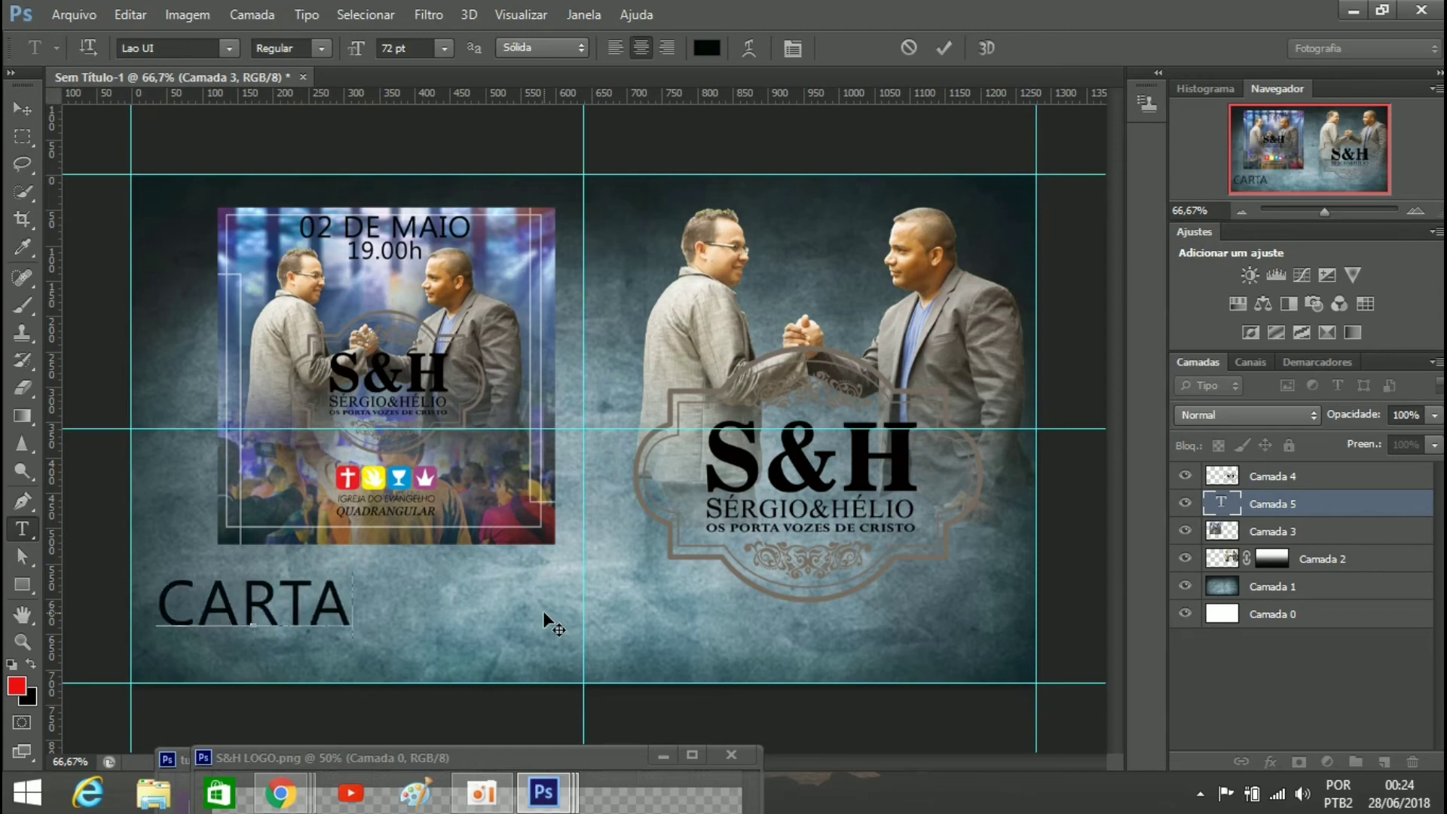
pyautogui.write('Z ')
pyautogui.write('P')
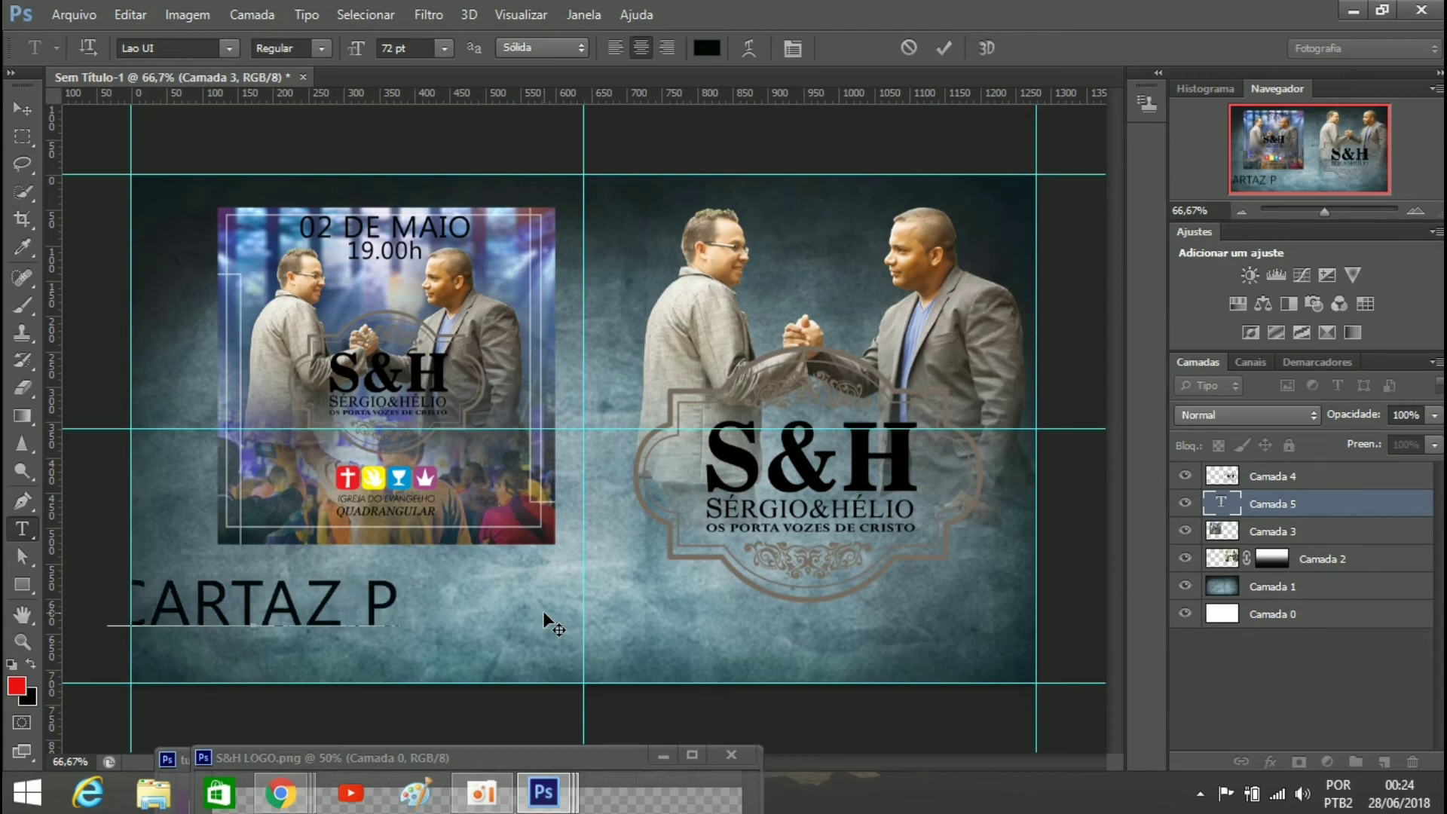
pyautogui.write('HOTO')
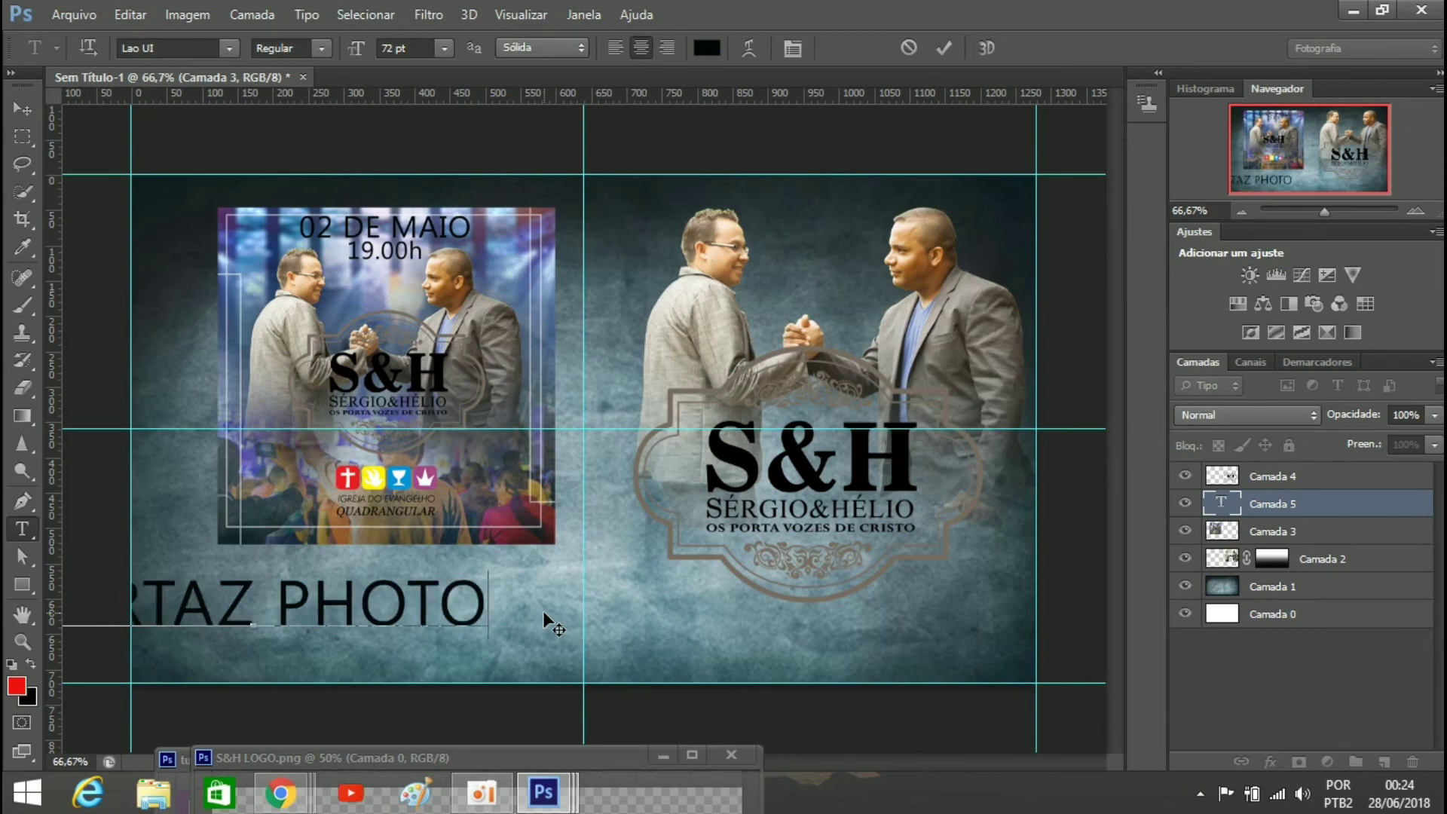
pyautogui.write('SHO')
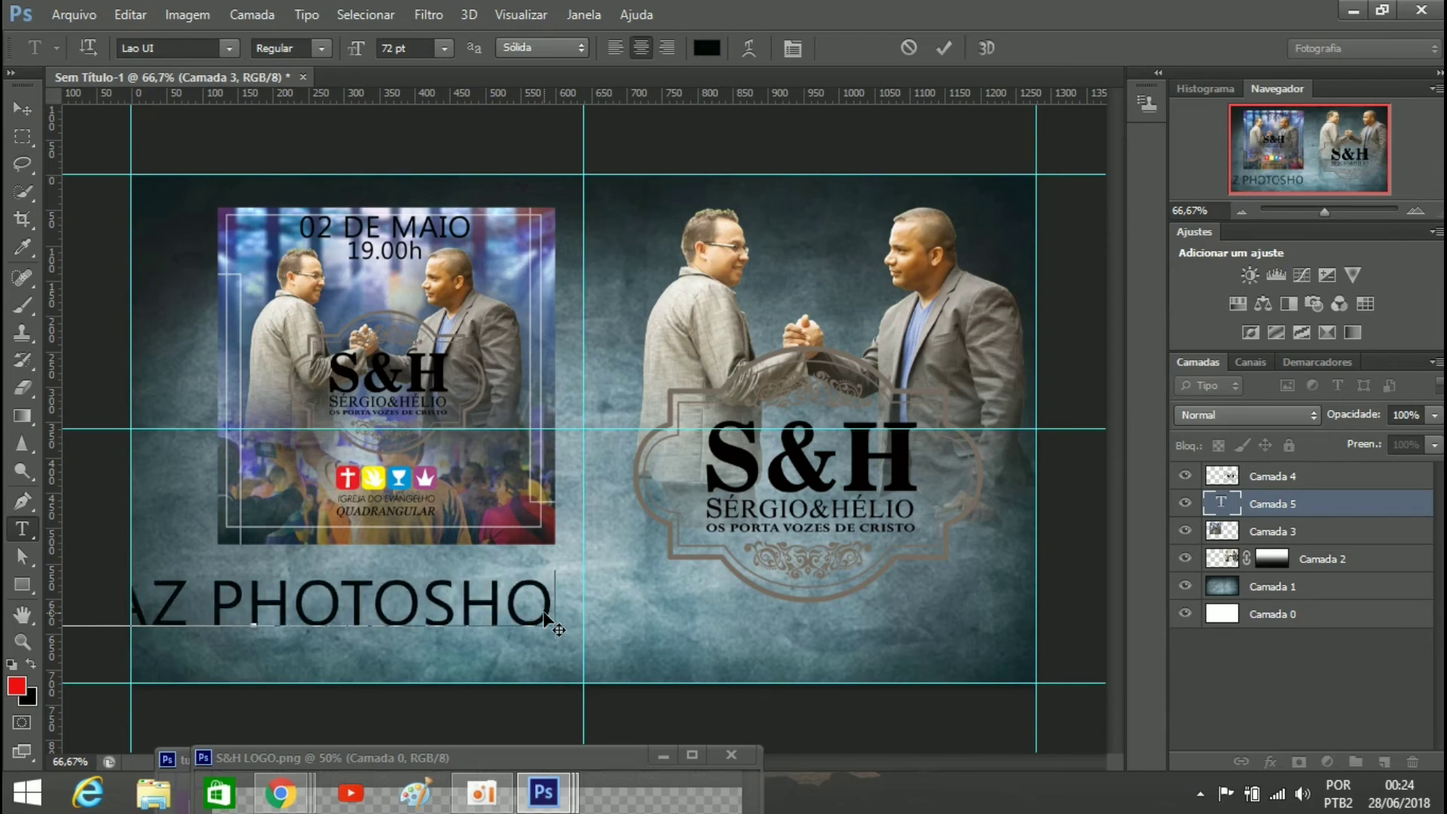
pyautogui.write('P')
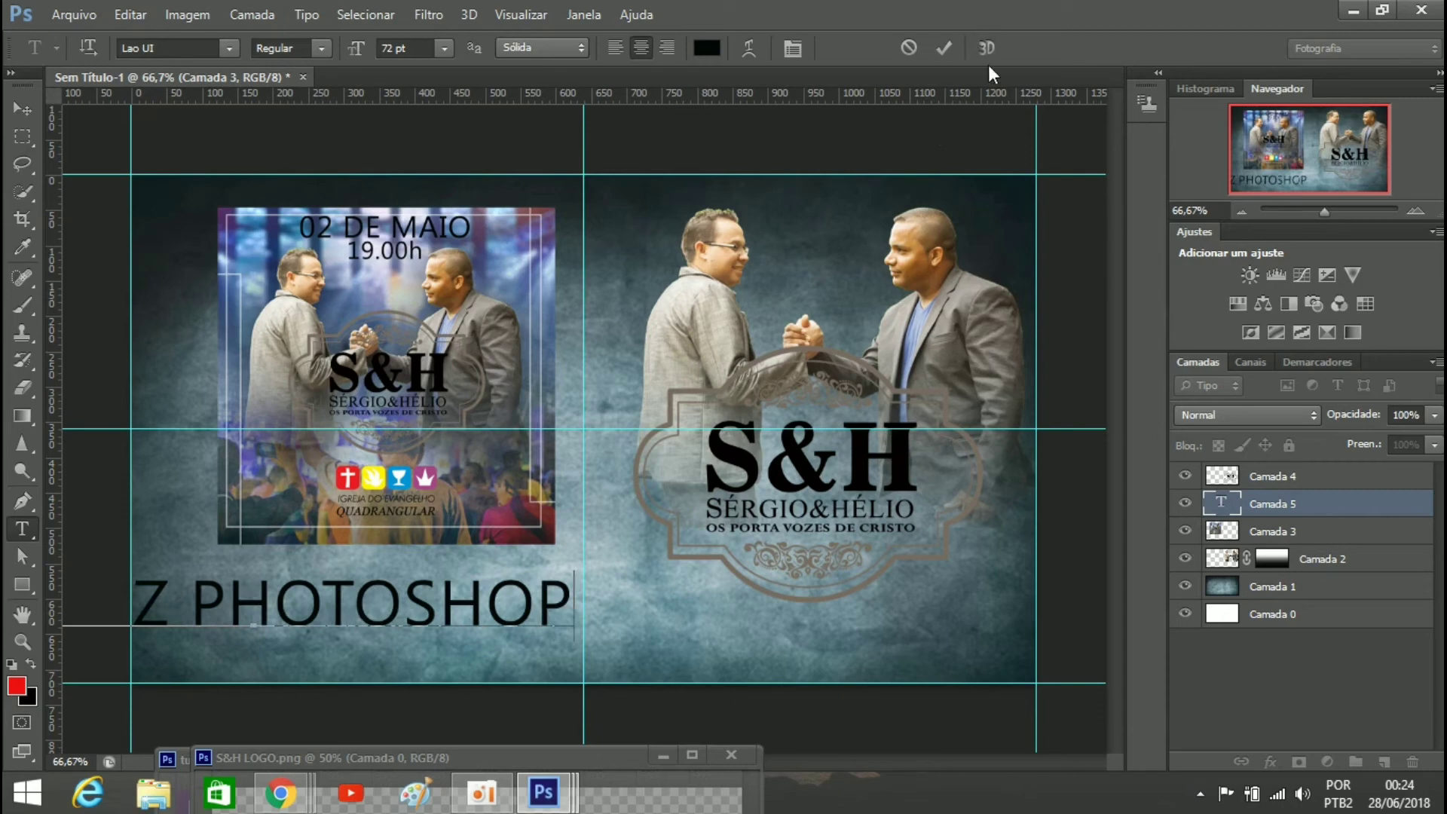
pyautogui.click(941, 48)
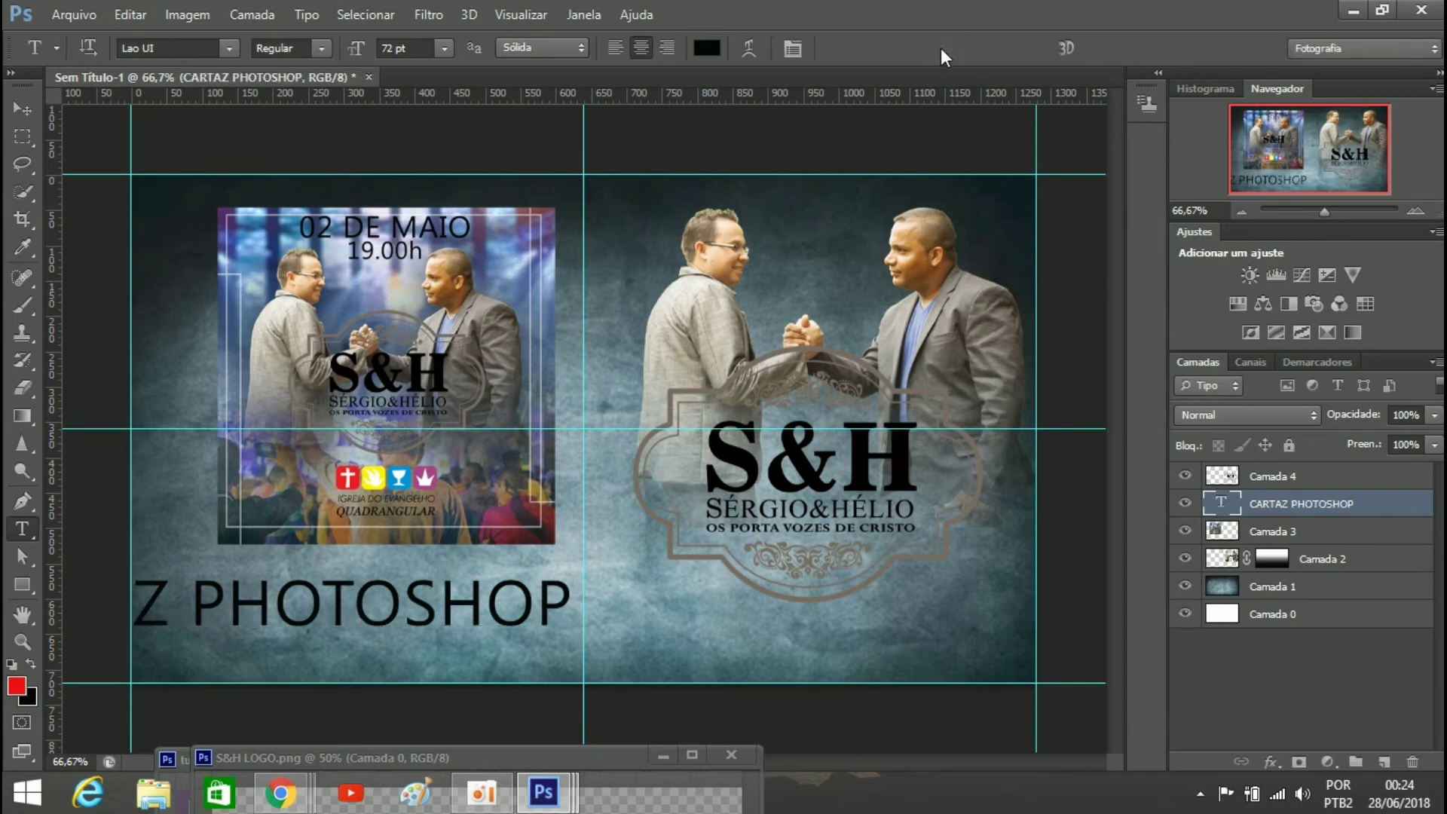
pyautogui.hotkey('ctrl', 't')
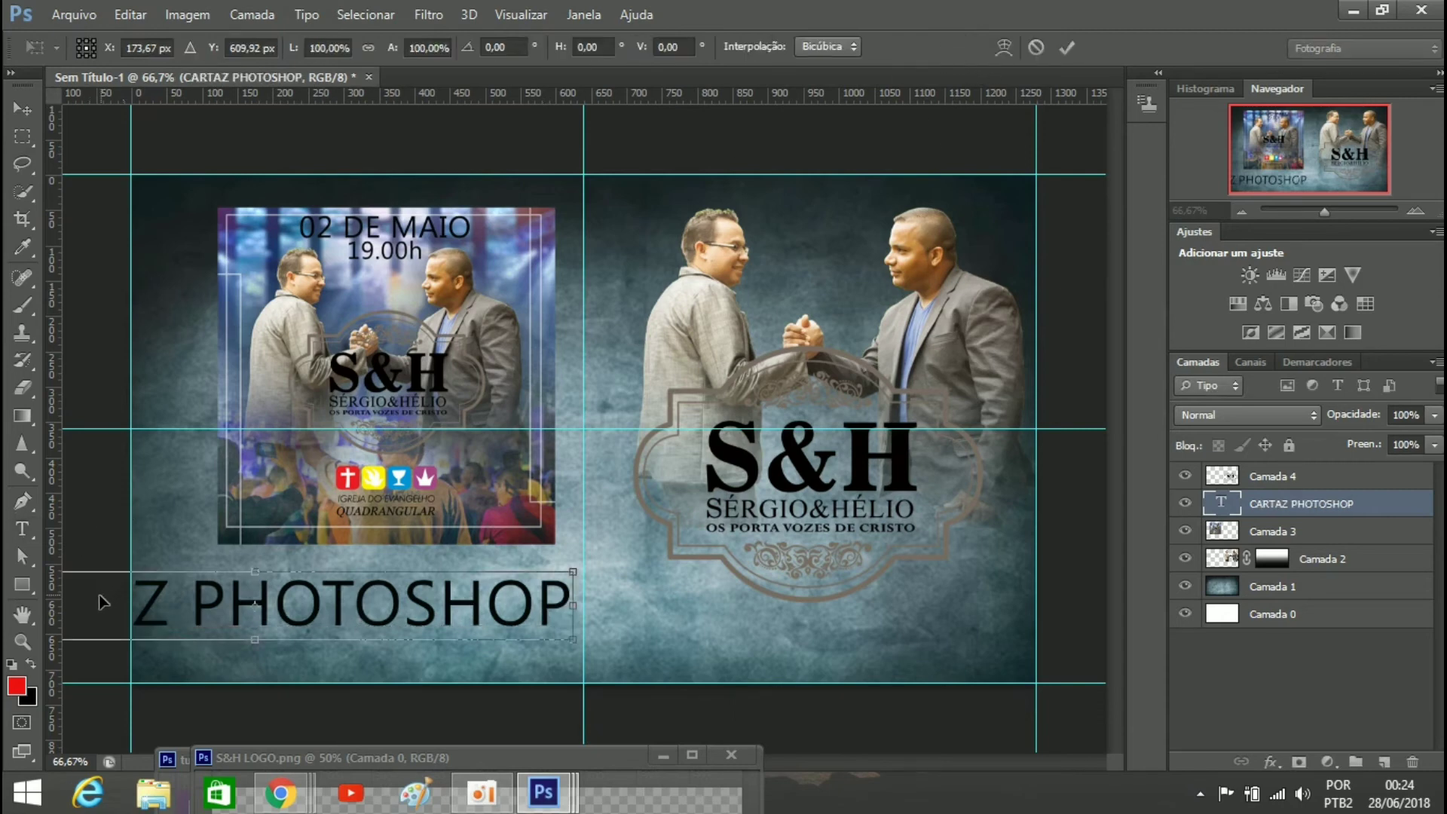
# Scale the CARTAZ PHOTOSHOP caption to about 81% and center it fully on-canvas under the poster
pyautogui.moveTo(153, 640); pyautogui.dragTo(292, 639)
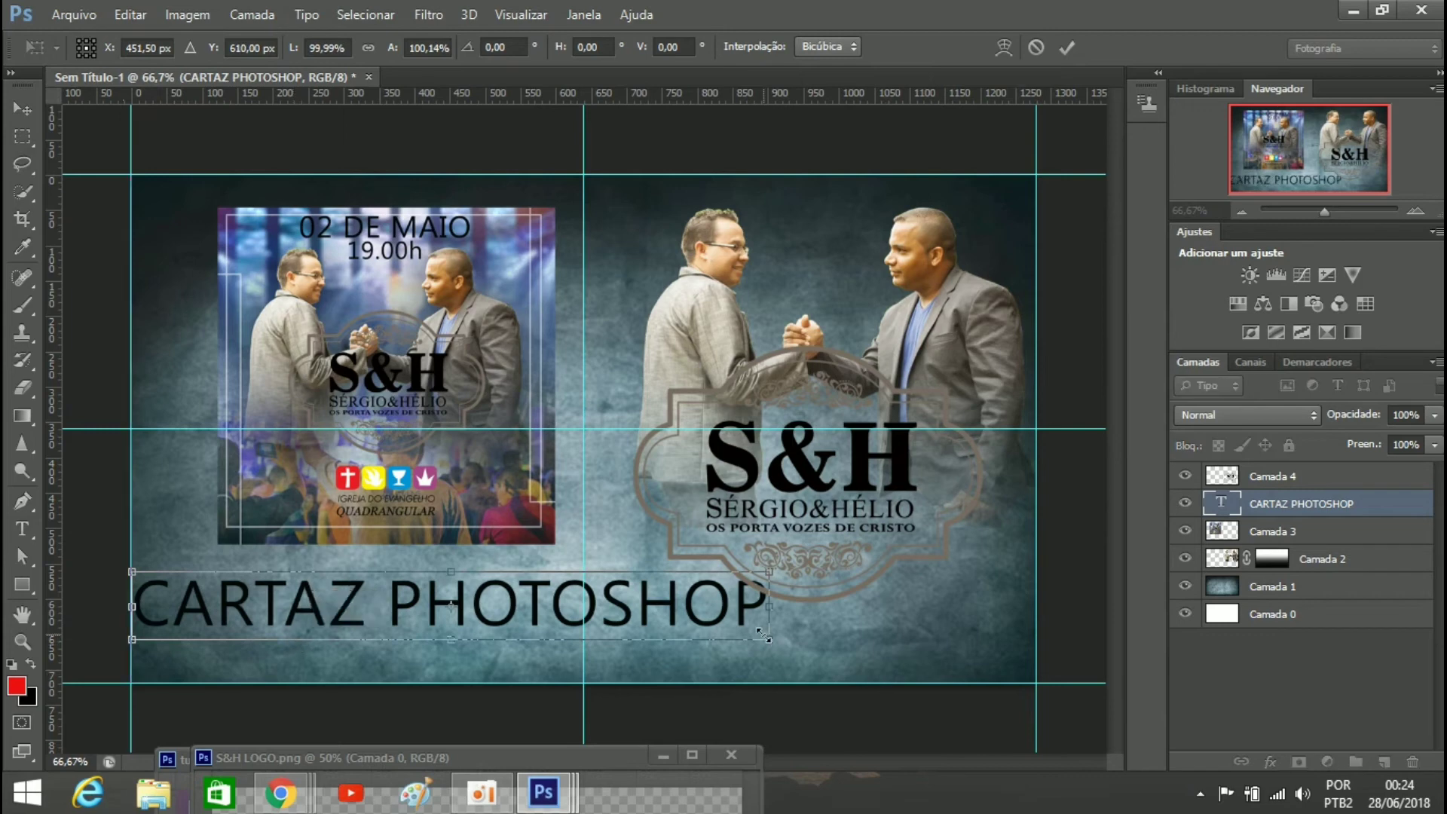
pyautogui.moveTo(769, 639); pyautogui.dragTo(693, 631)
pyautogui.moveTo(341, 604); pyautogui.dragTo(386, 612)
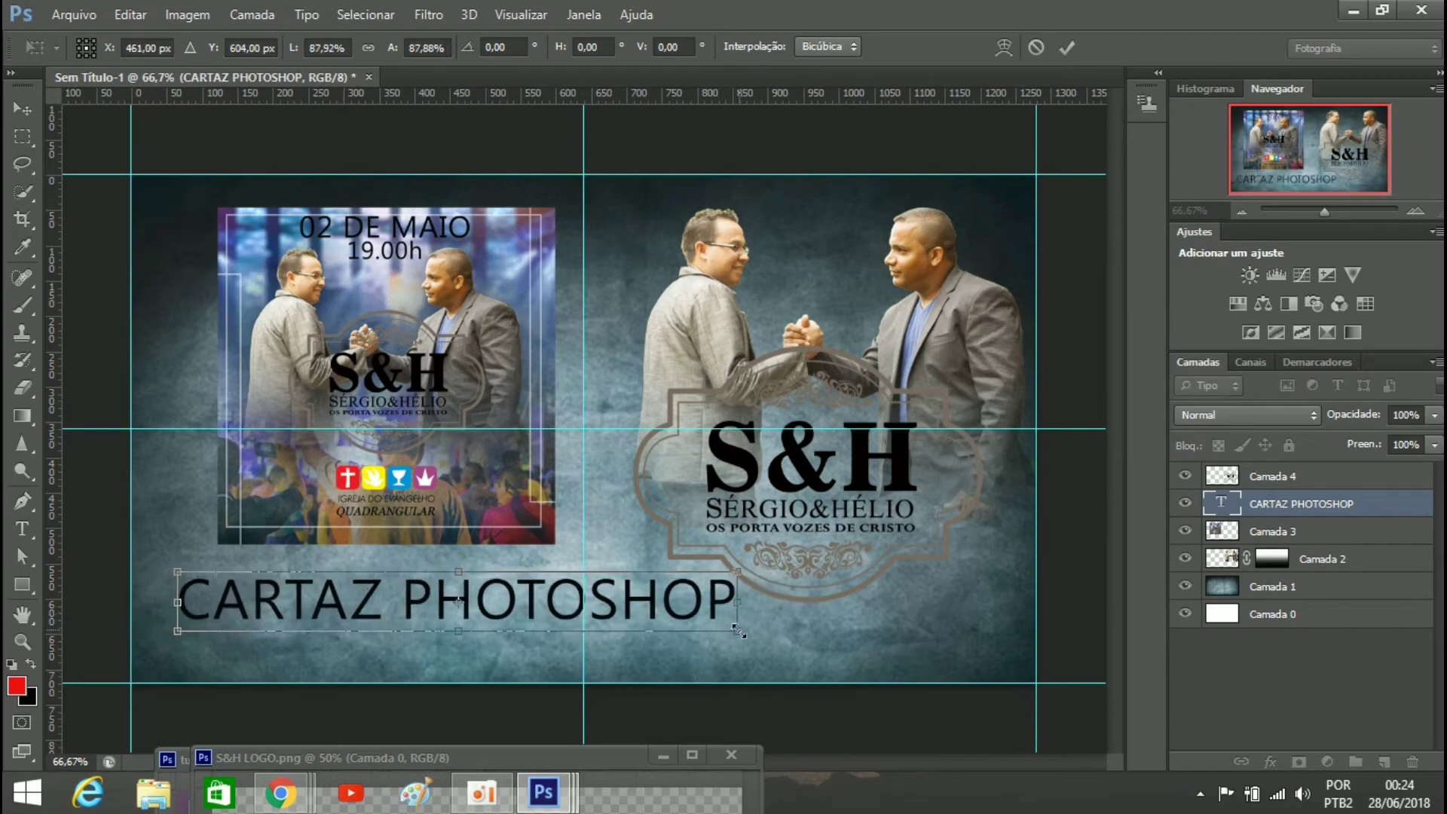
pyautogui.moveTo(736, 629); pyautogui.dragTo(677, 627)
pyautogui.moveTo(483, 614); pyautogui.dragTo(326, 597)
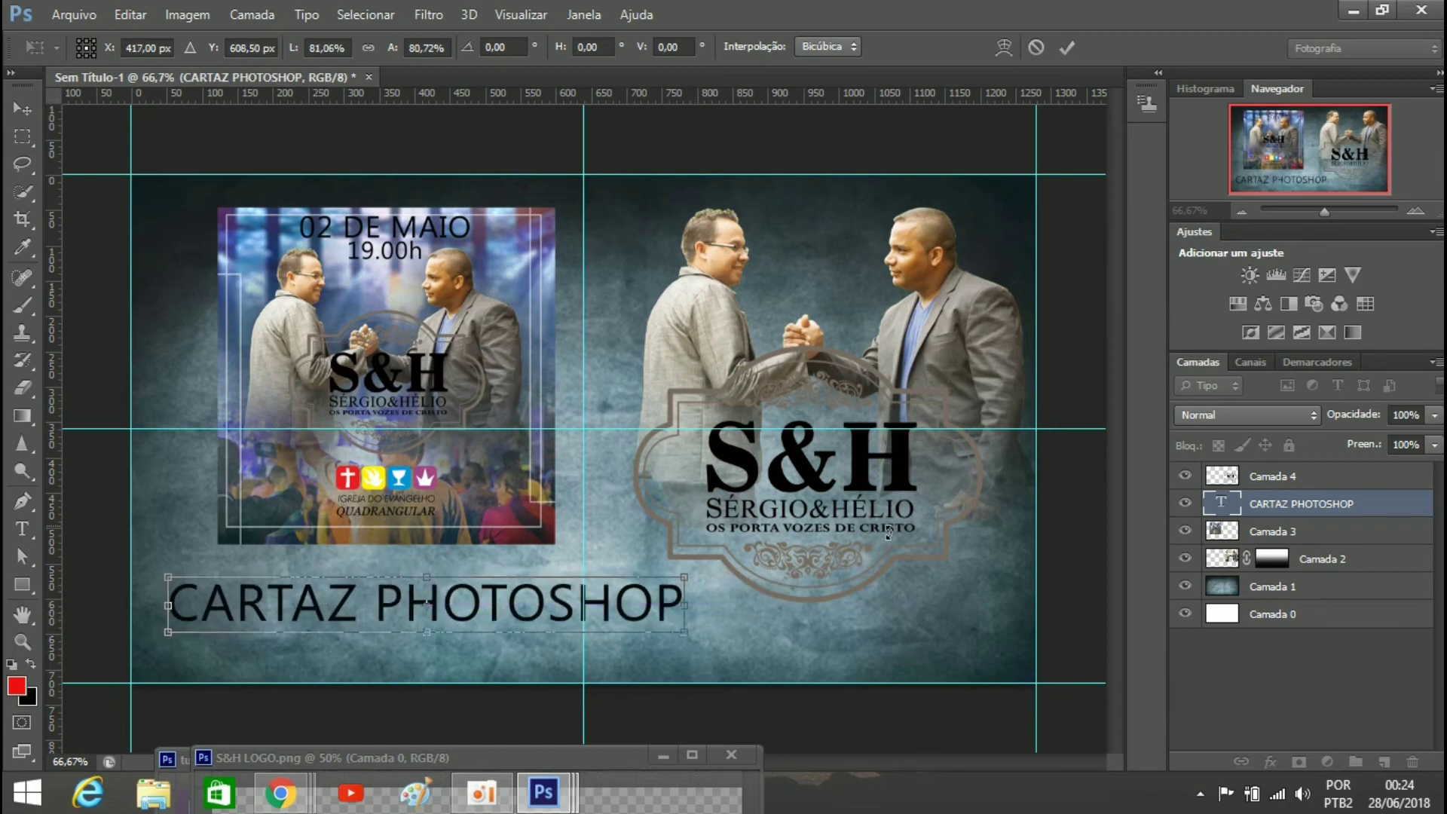
pyautogui.click(1064, 50)
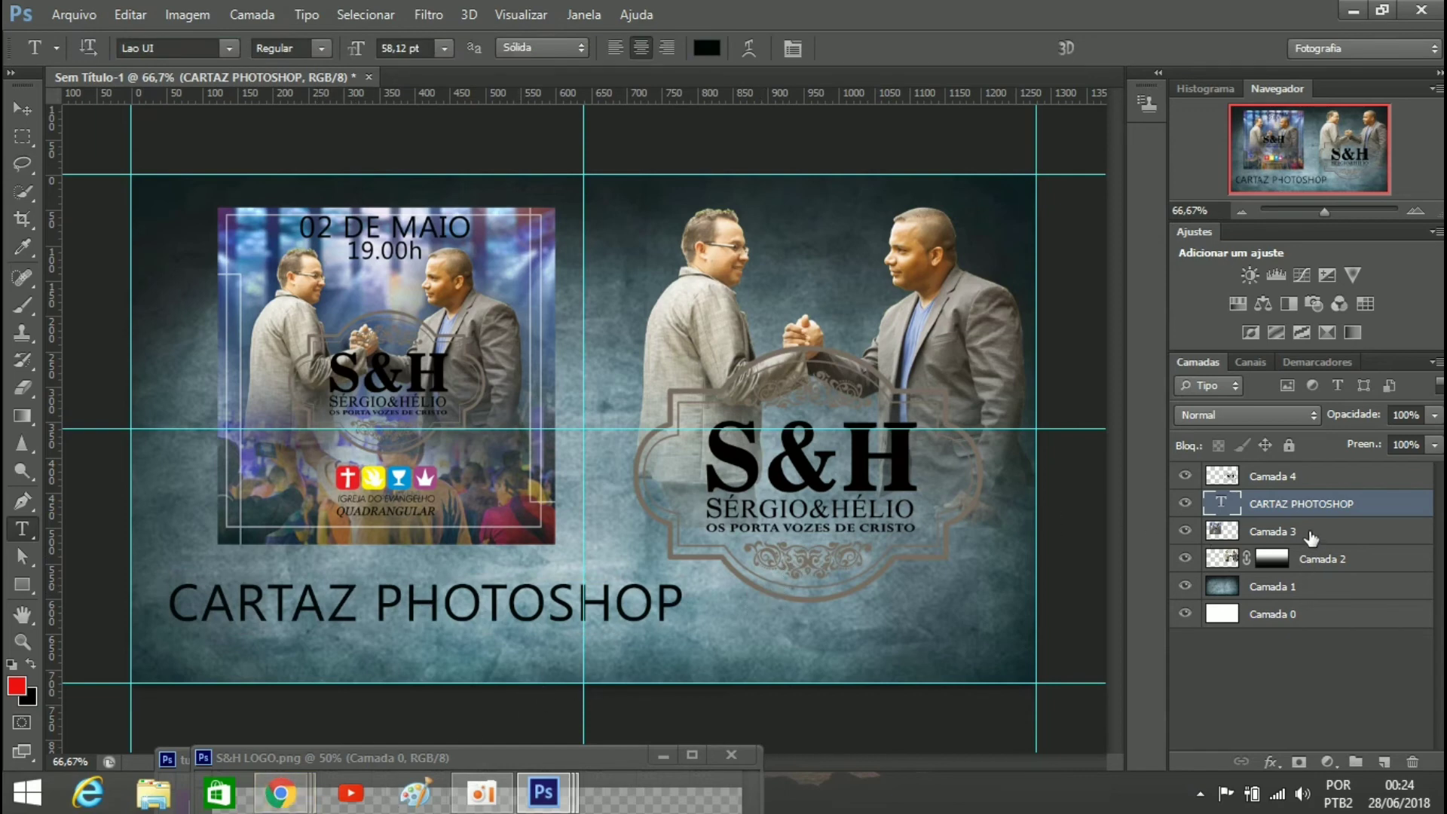
# Toggle the poster and S&H logo layers' visibility off and on to check them
pyautogui.click(1184, 532)
pyautogui.click(1184, 531)
pyautogui.click(1185, 531)
pyautogui.click(1189, 476)
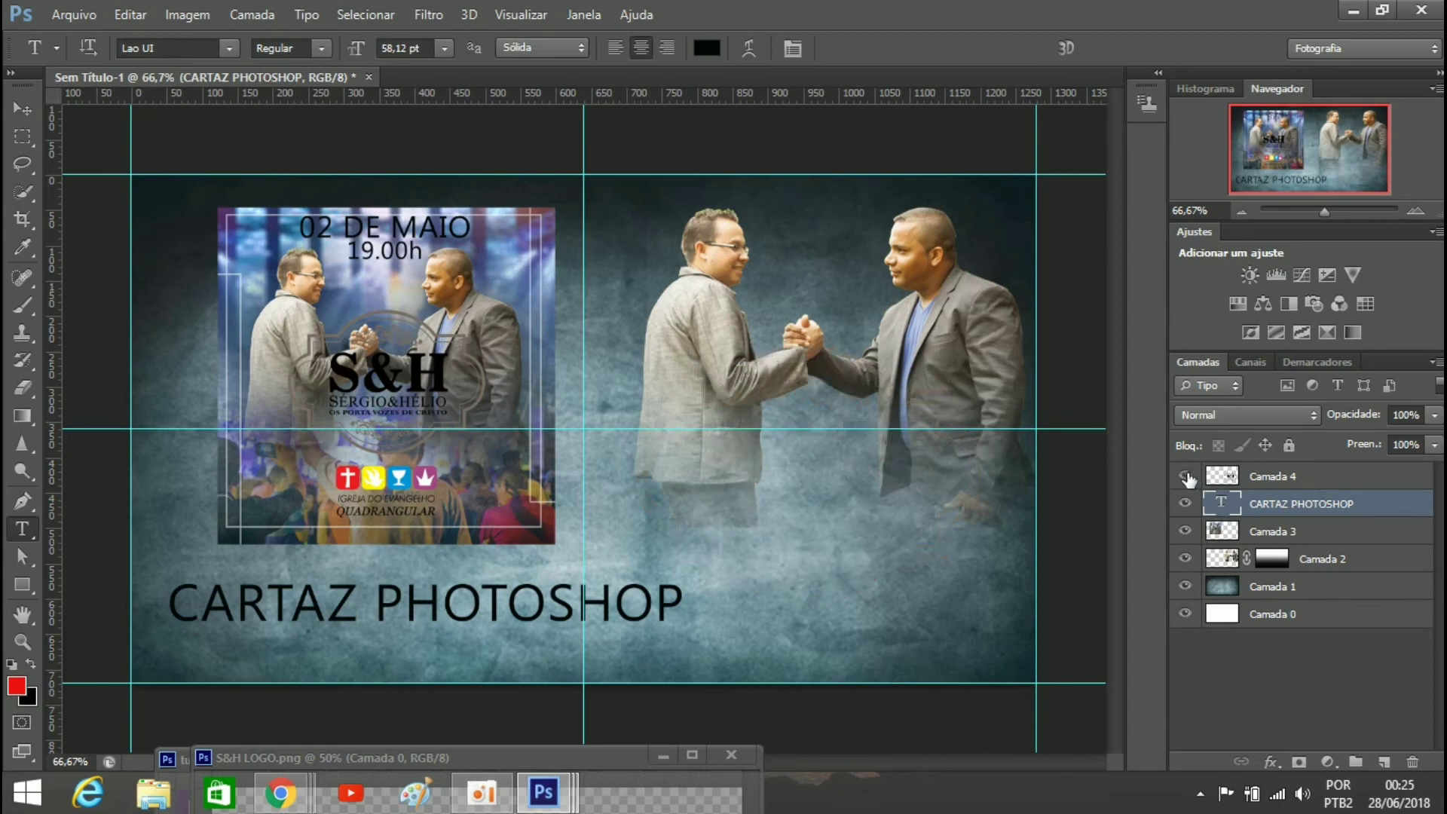
pyautogui.click(1189, 477)
# Scale the S&H logo layer to about 84% and shift it about 64 px right
pyautogui.click(1273, 479)
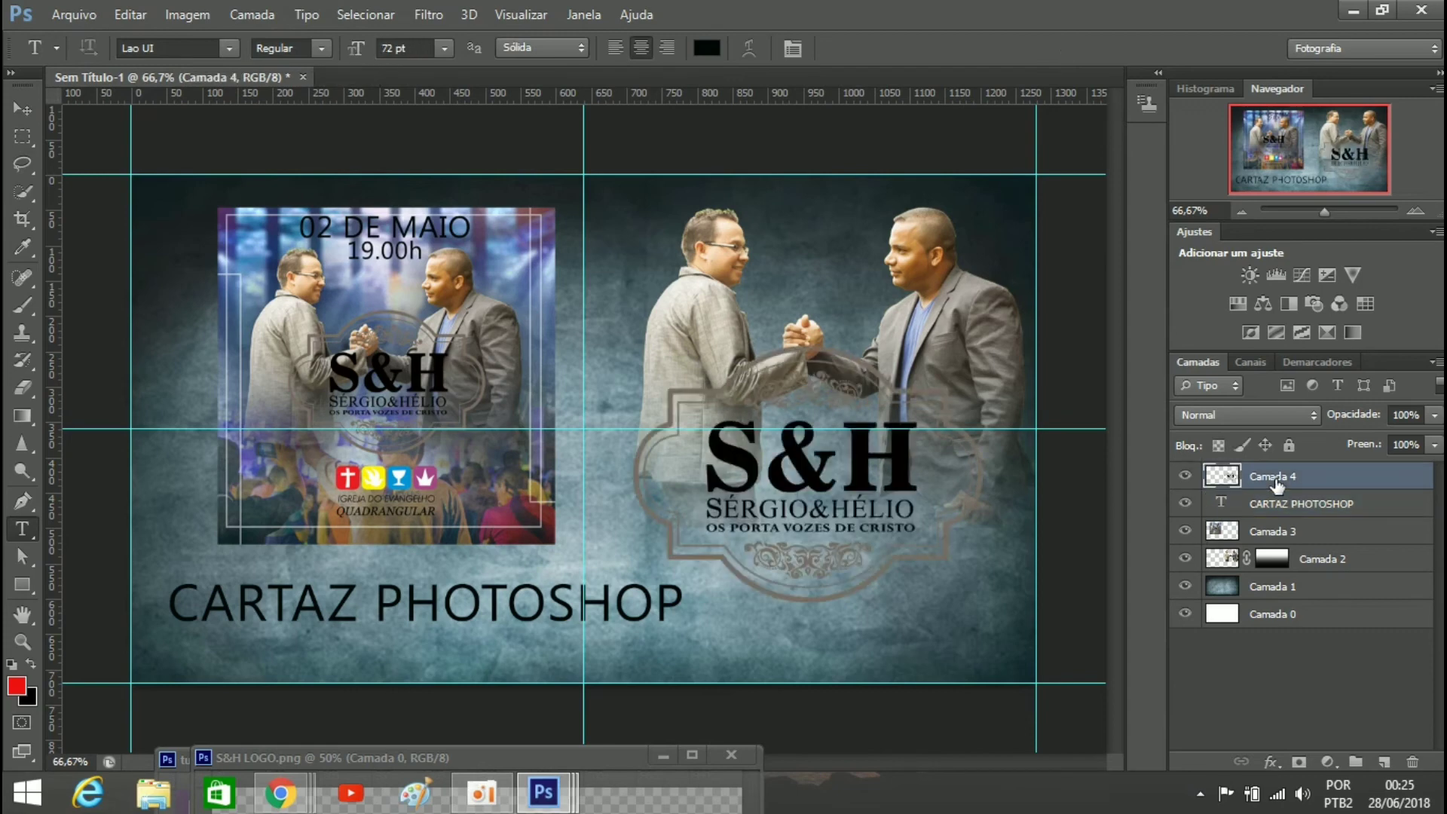
pyautogui.hotkey('ctrl', 't')
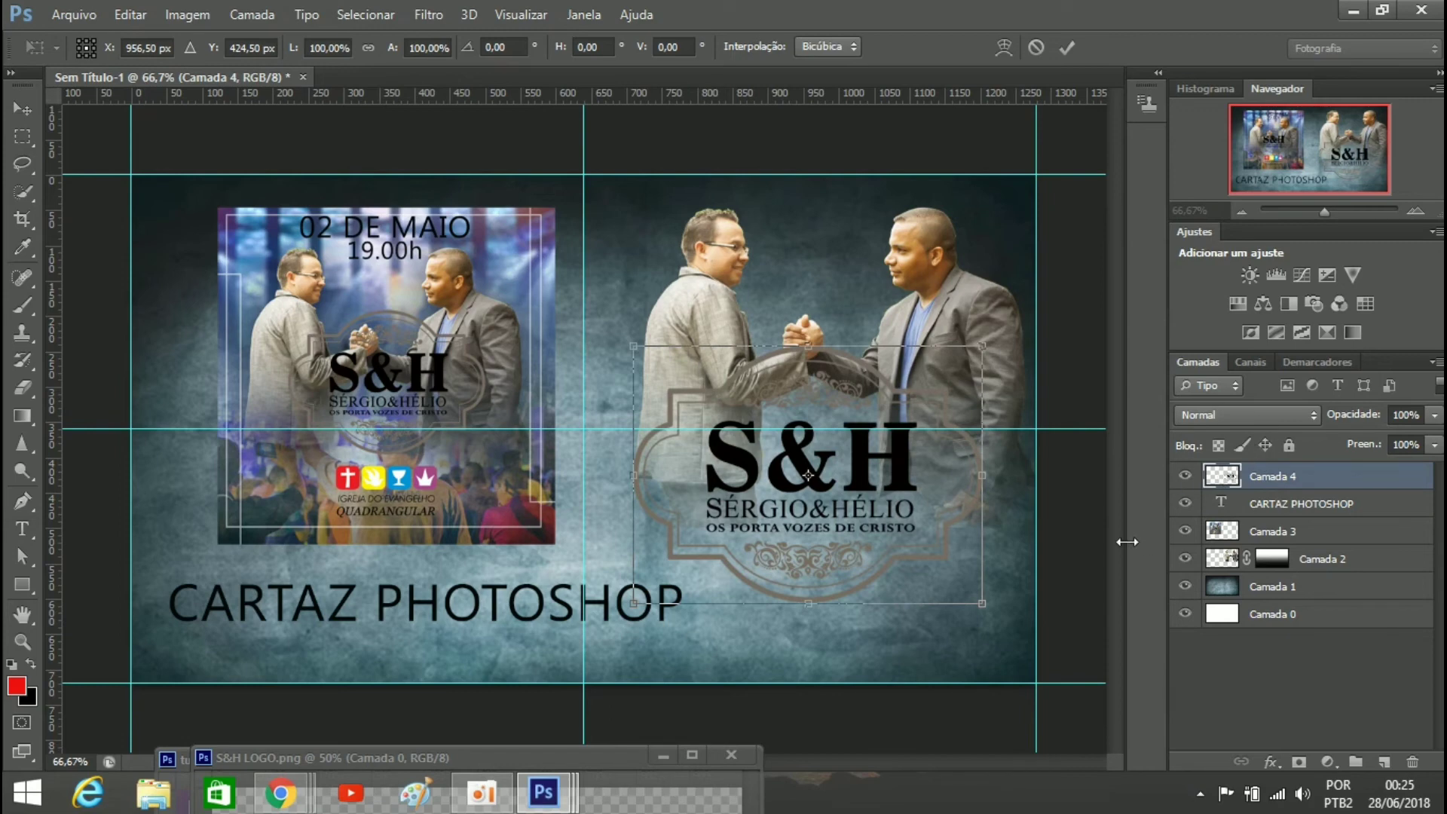
pyautogui.moveTo(982, 603); pyautogui.dragTo(938, 573)
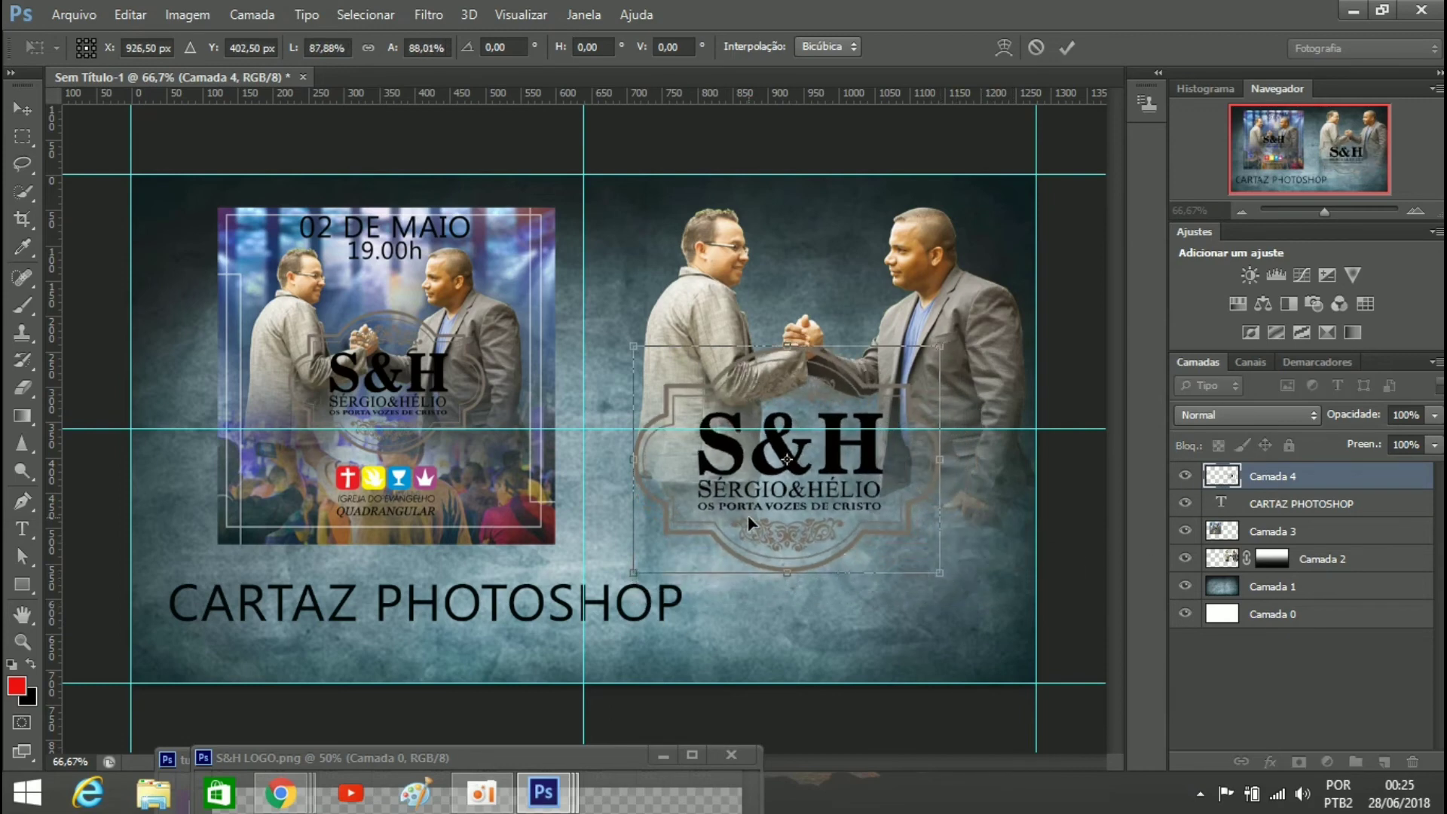
pyautogui.moveTo(736, 519); pyautogui.dragTo(783, 520)
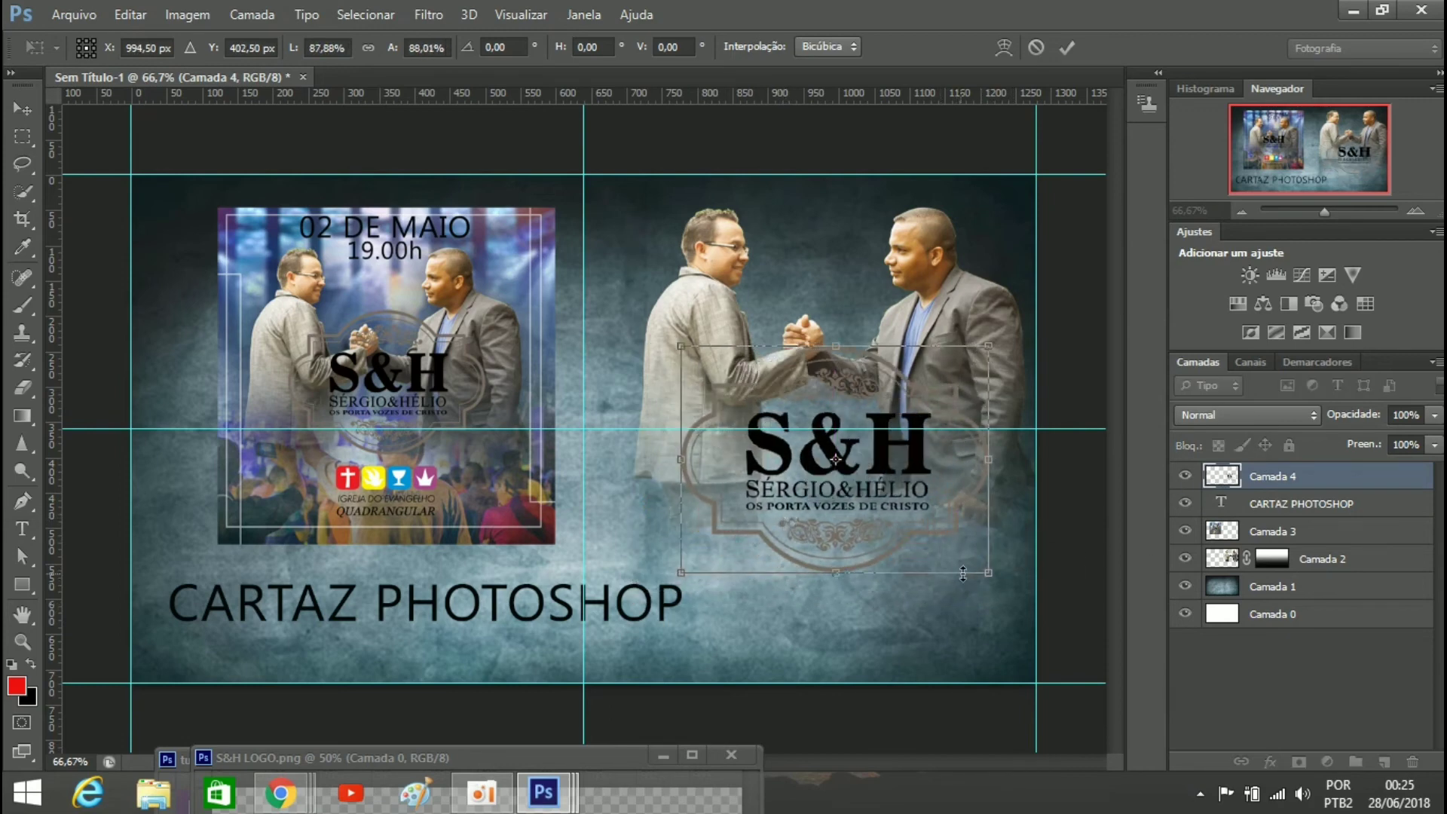
pyautogui.moveTo(988, 572); pyautogui.dragTo(973, 562)
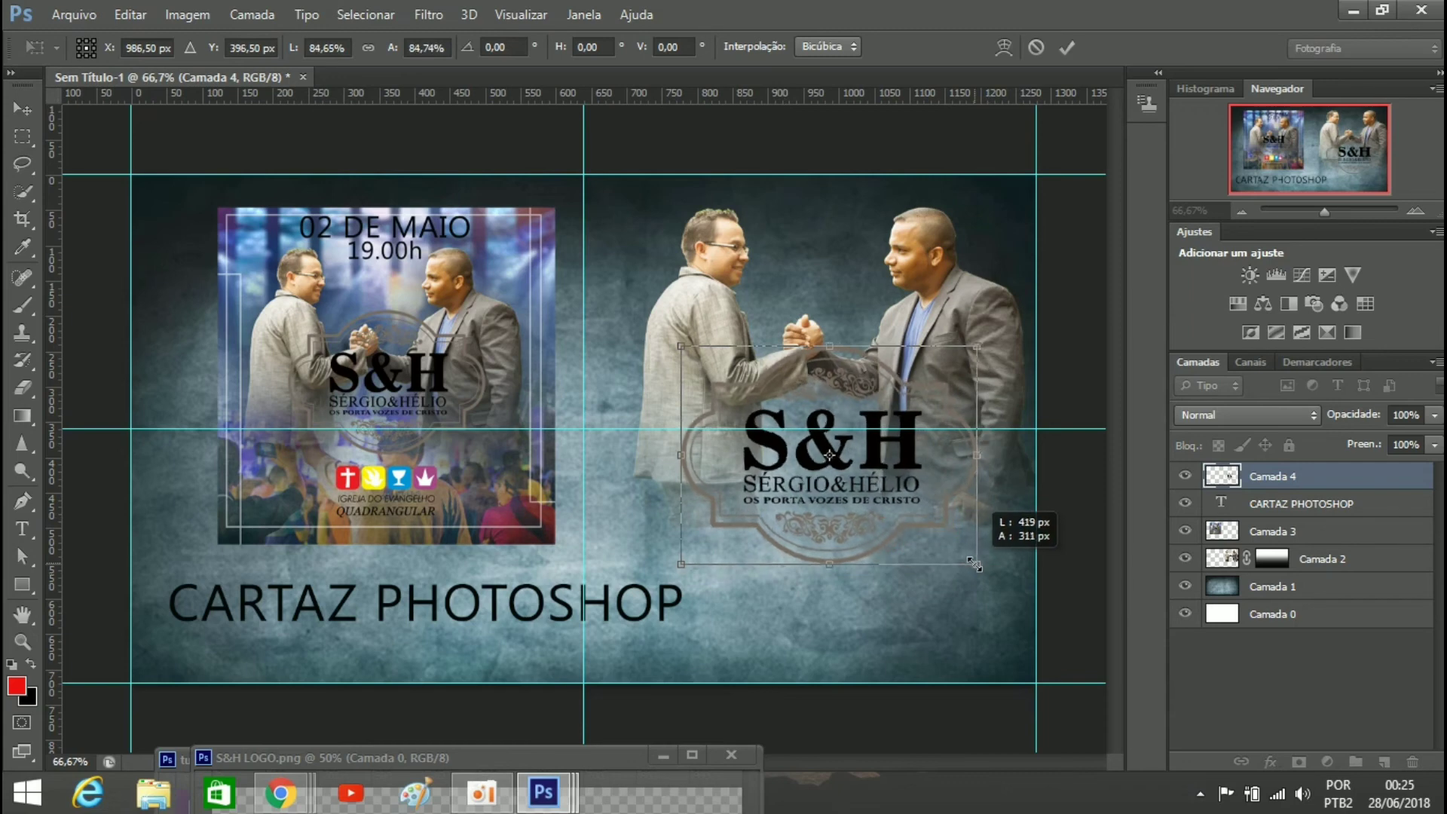
pyautogui.click(1066, 46)
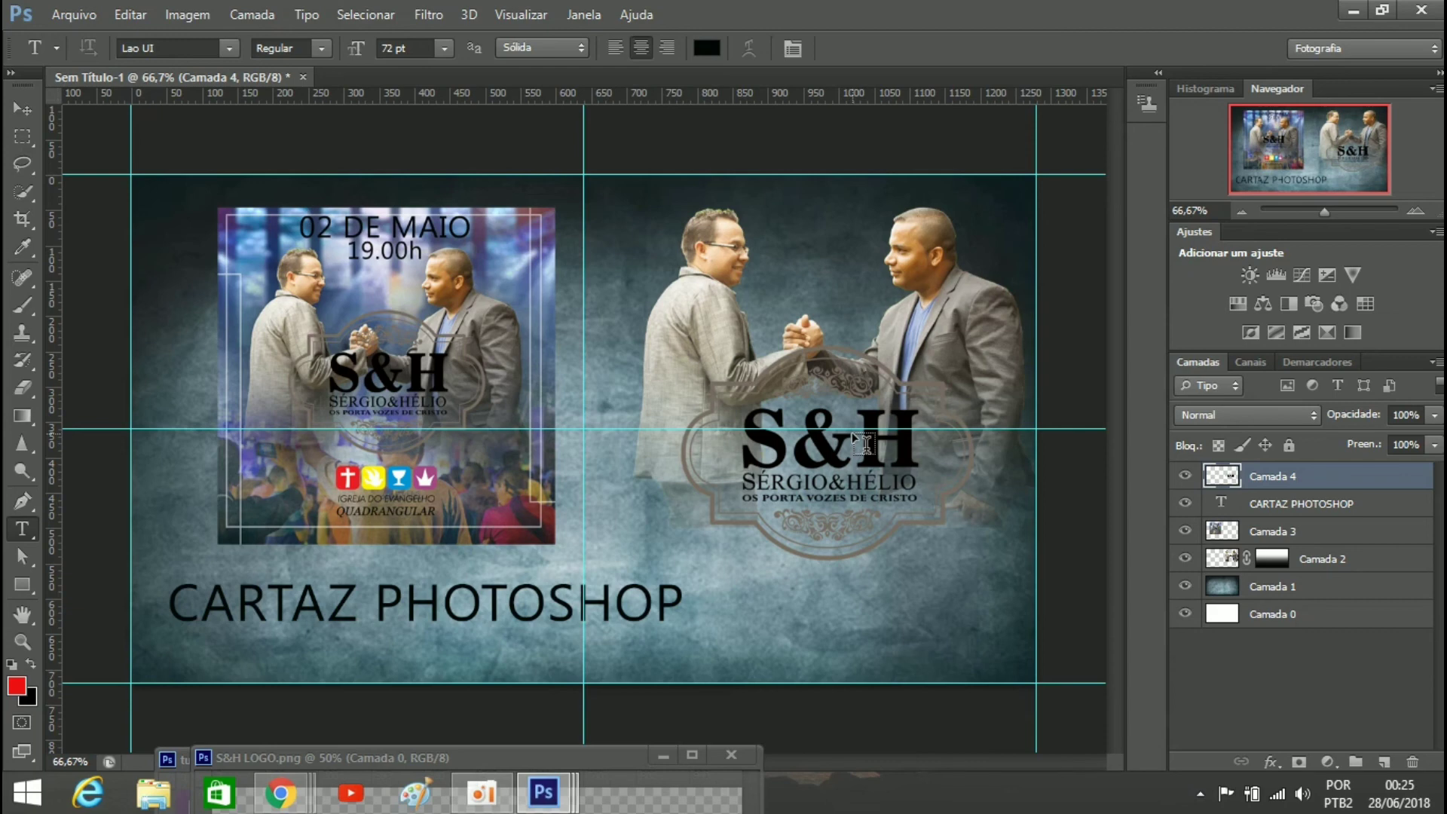
# Close the S&H LOGO.png and tutorial.png documents and select Camada 3
pyautogui.click(739, 755)
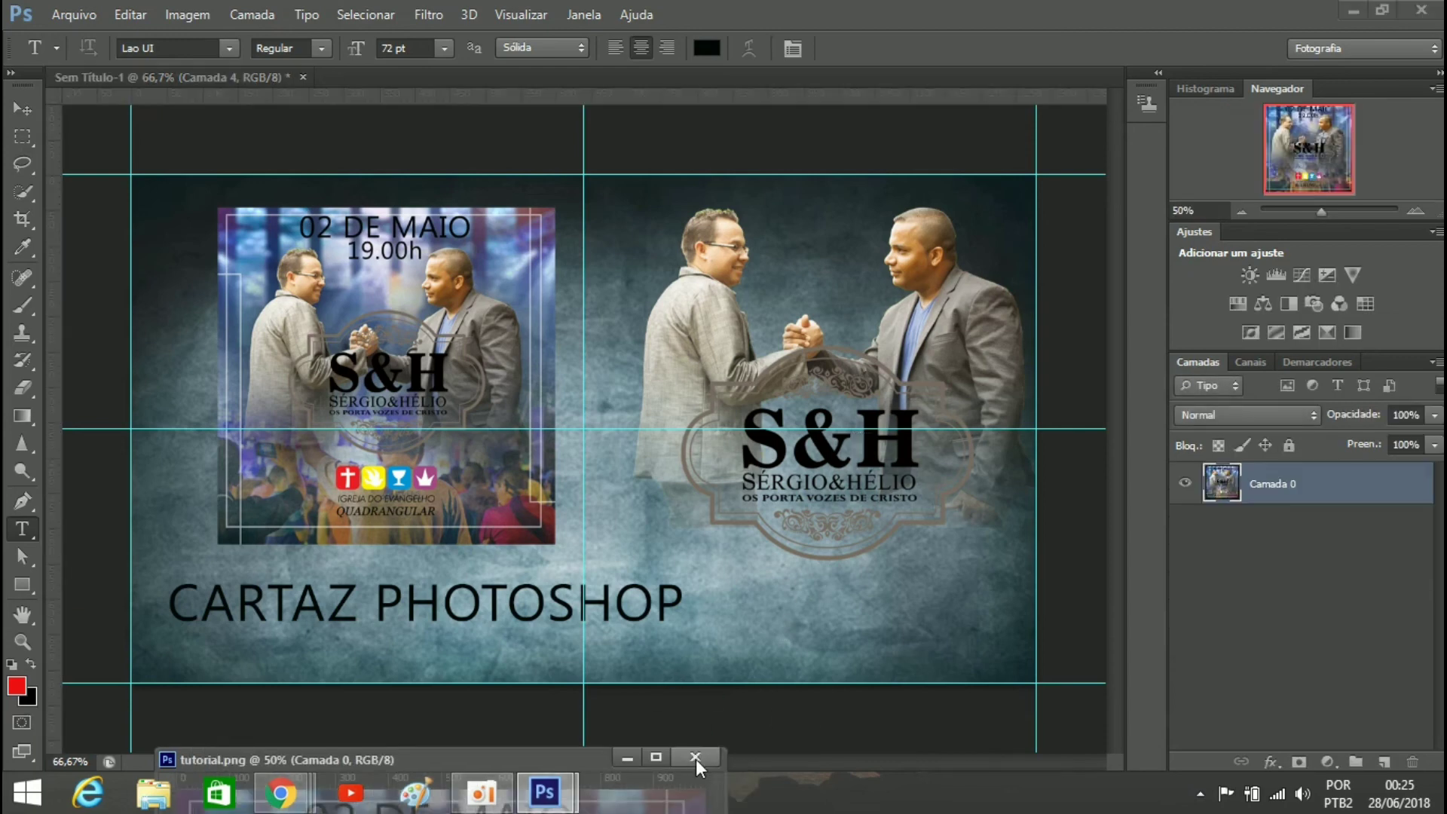
pyautogui.click(695, 756)
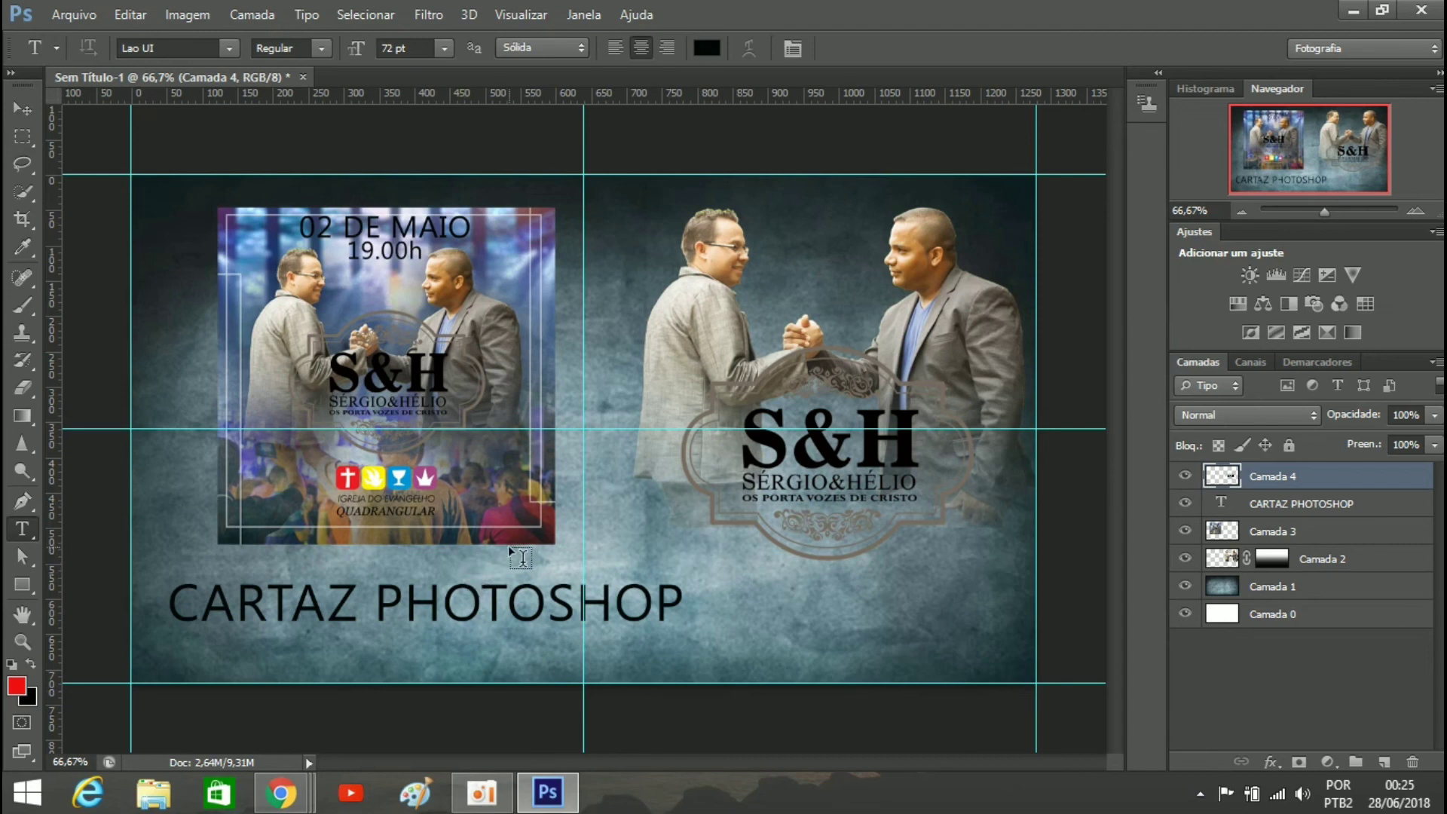
pyautogui.click(1294, 532)
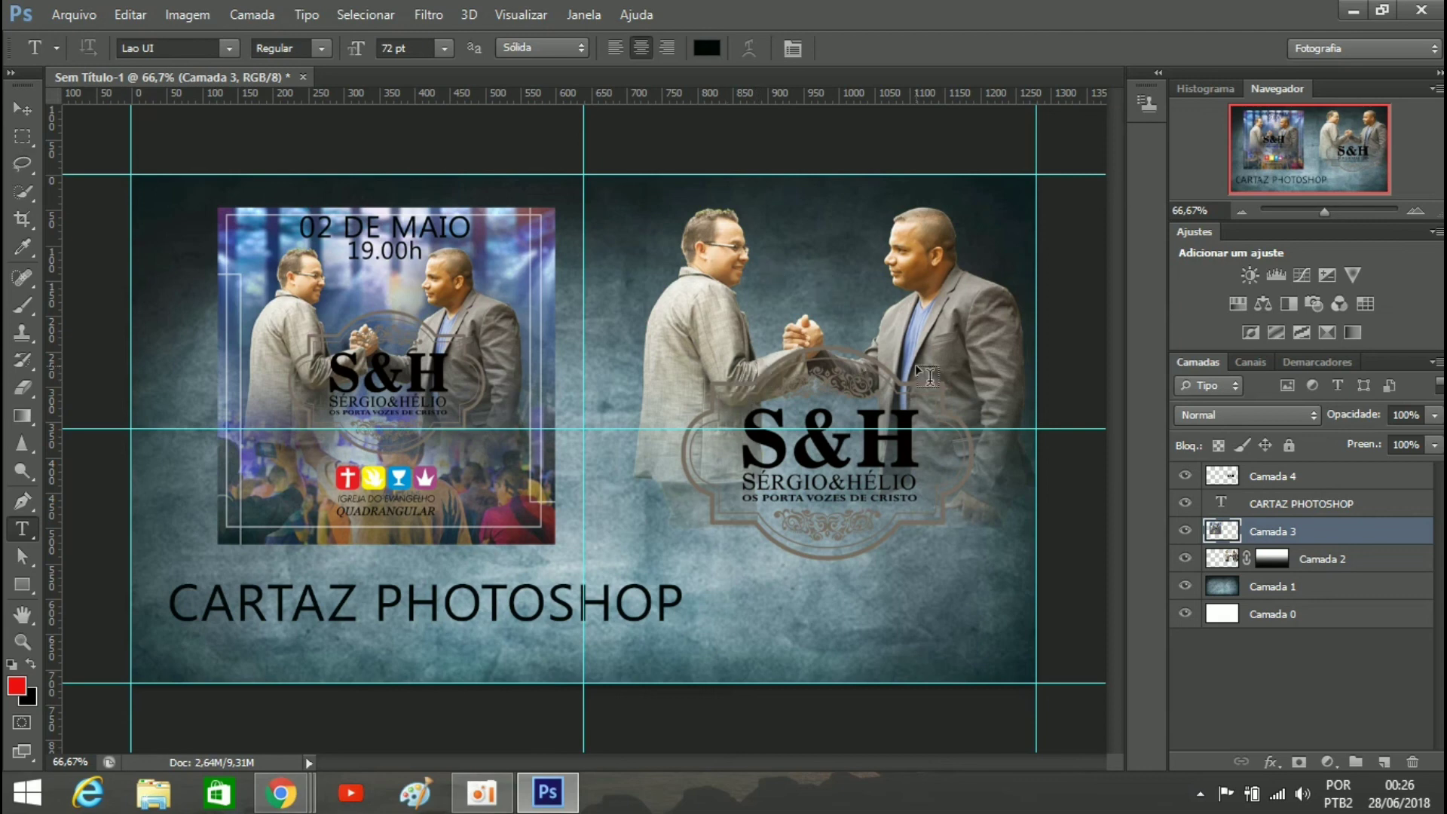
# Save the composite as a PNG named 'CAPA 2' in the SERGIO E HELIO folder
pyautogui.click(74, 16)
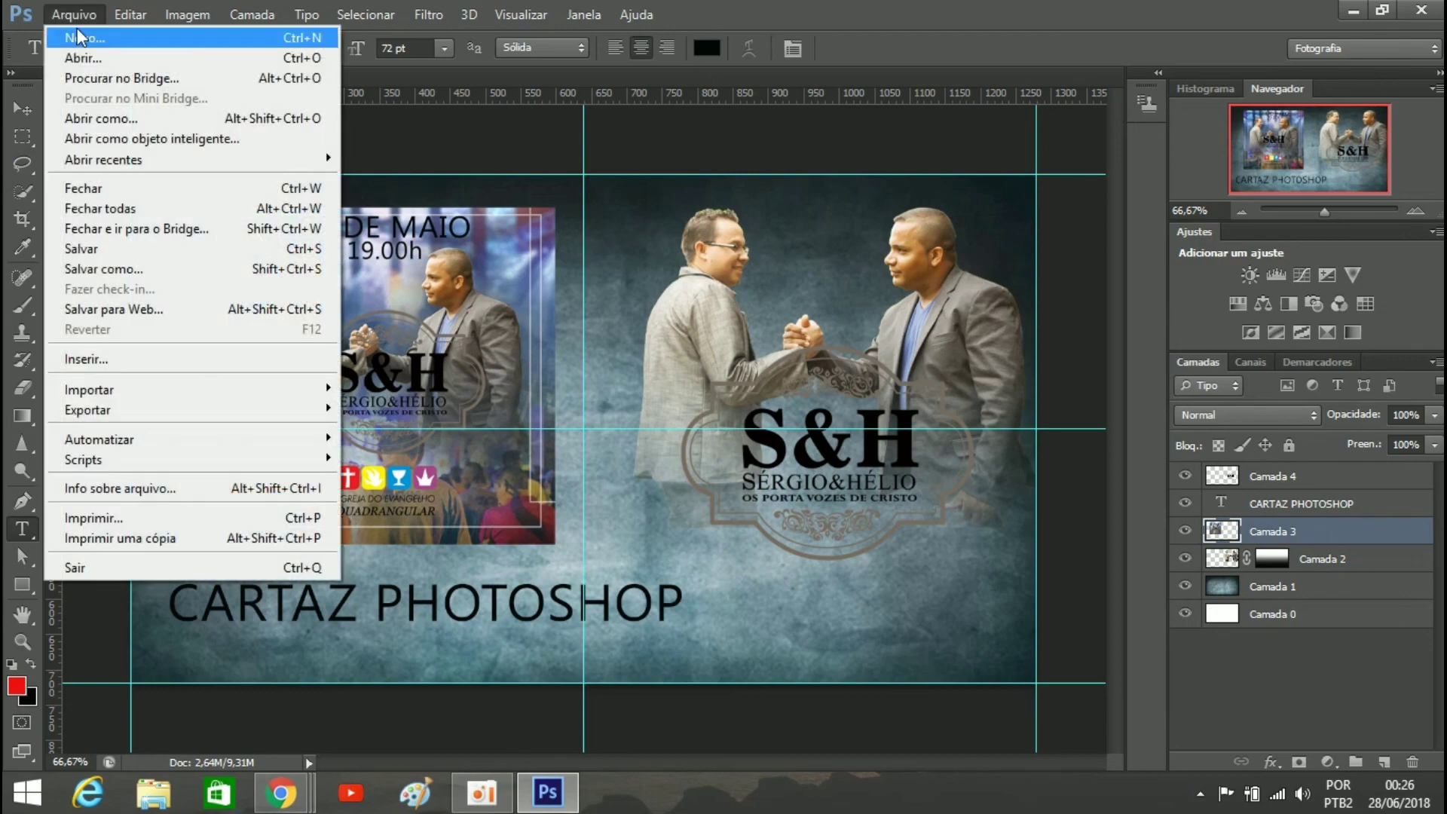
pyautogui.click(131, 269)
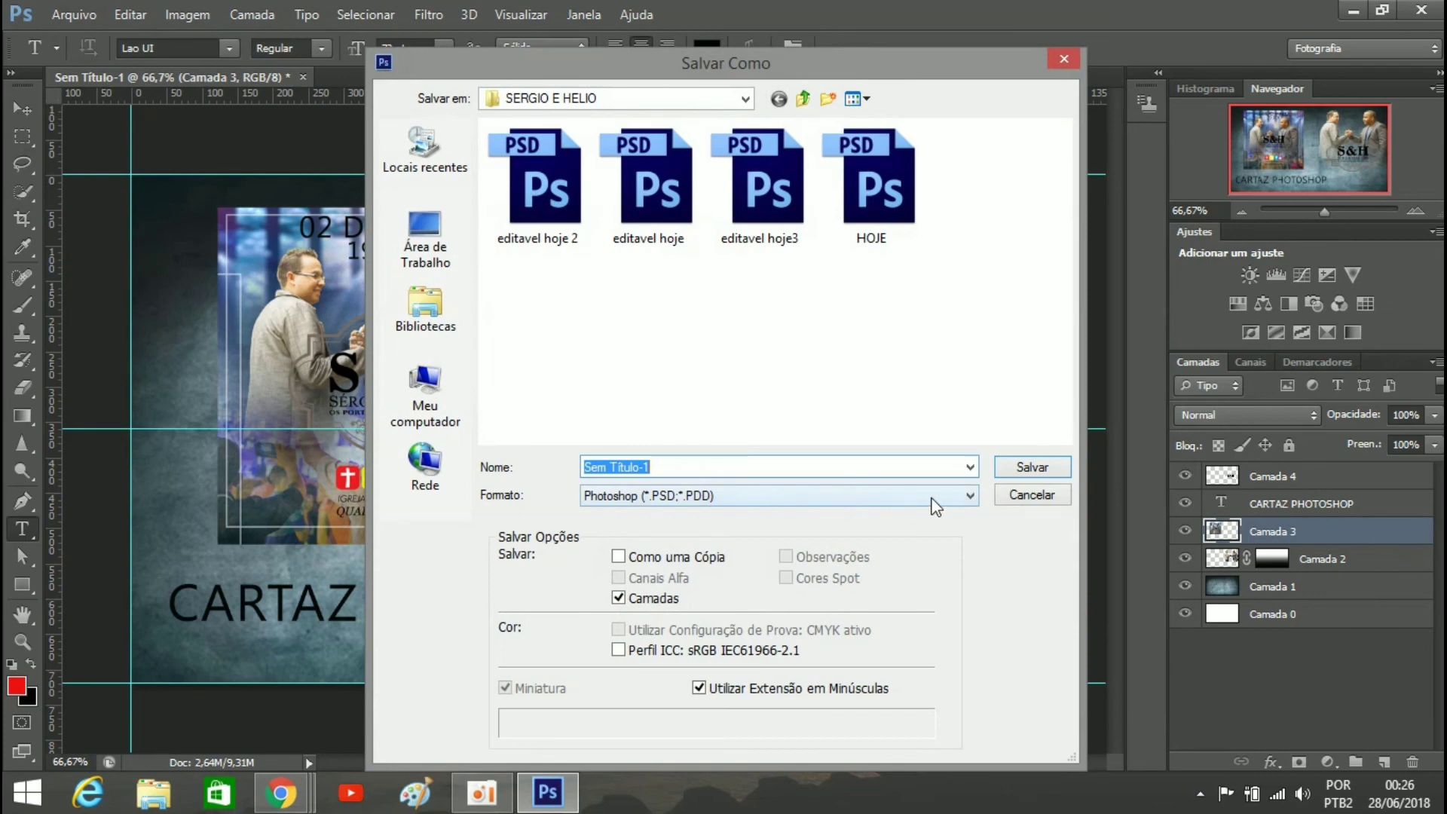
pyautogui.click(966, 499)
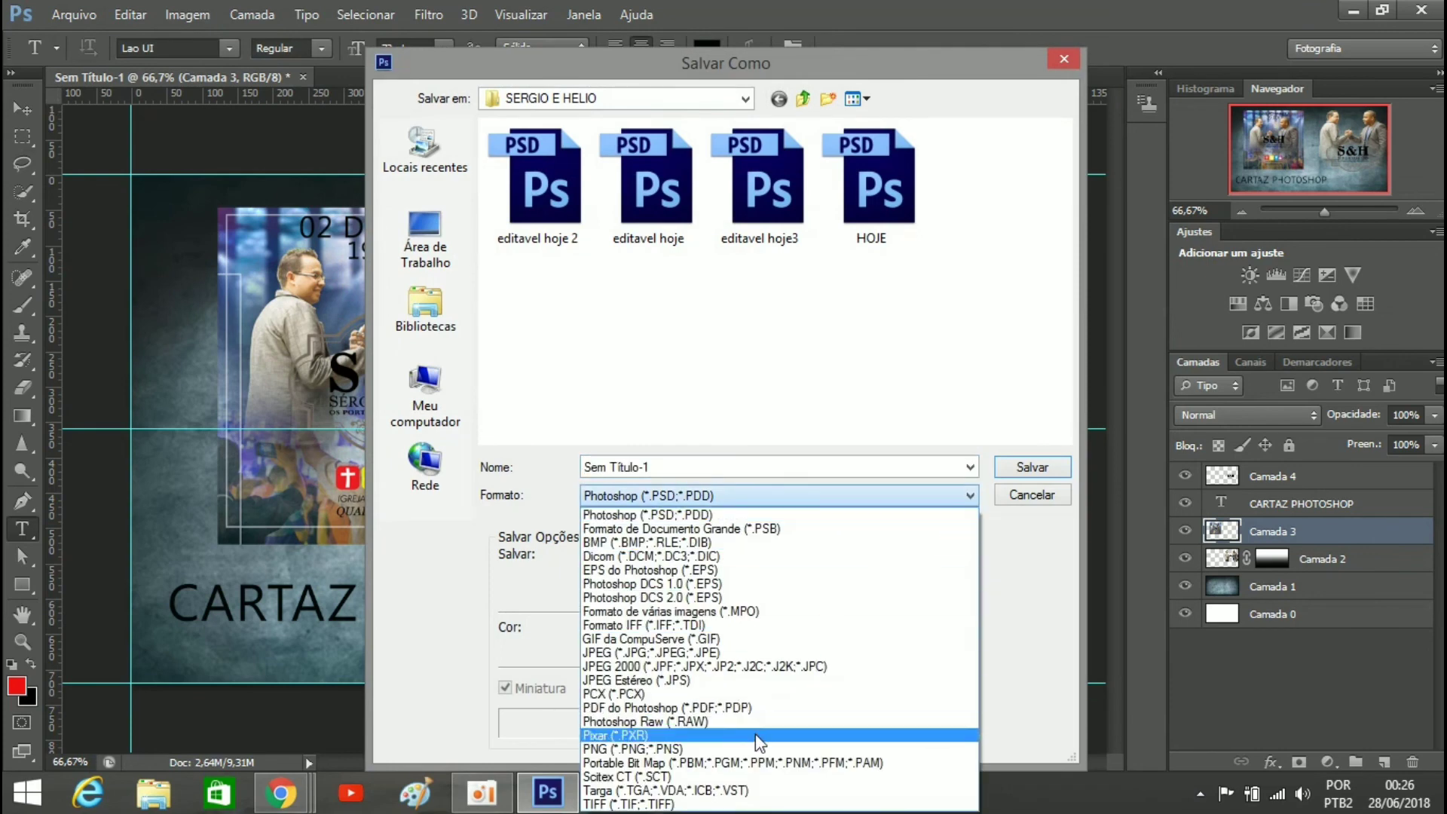
pyautogui.click(756, 748)
pyautogui.click(654, 469)
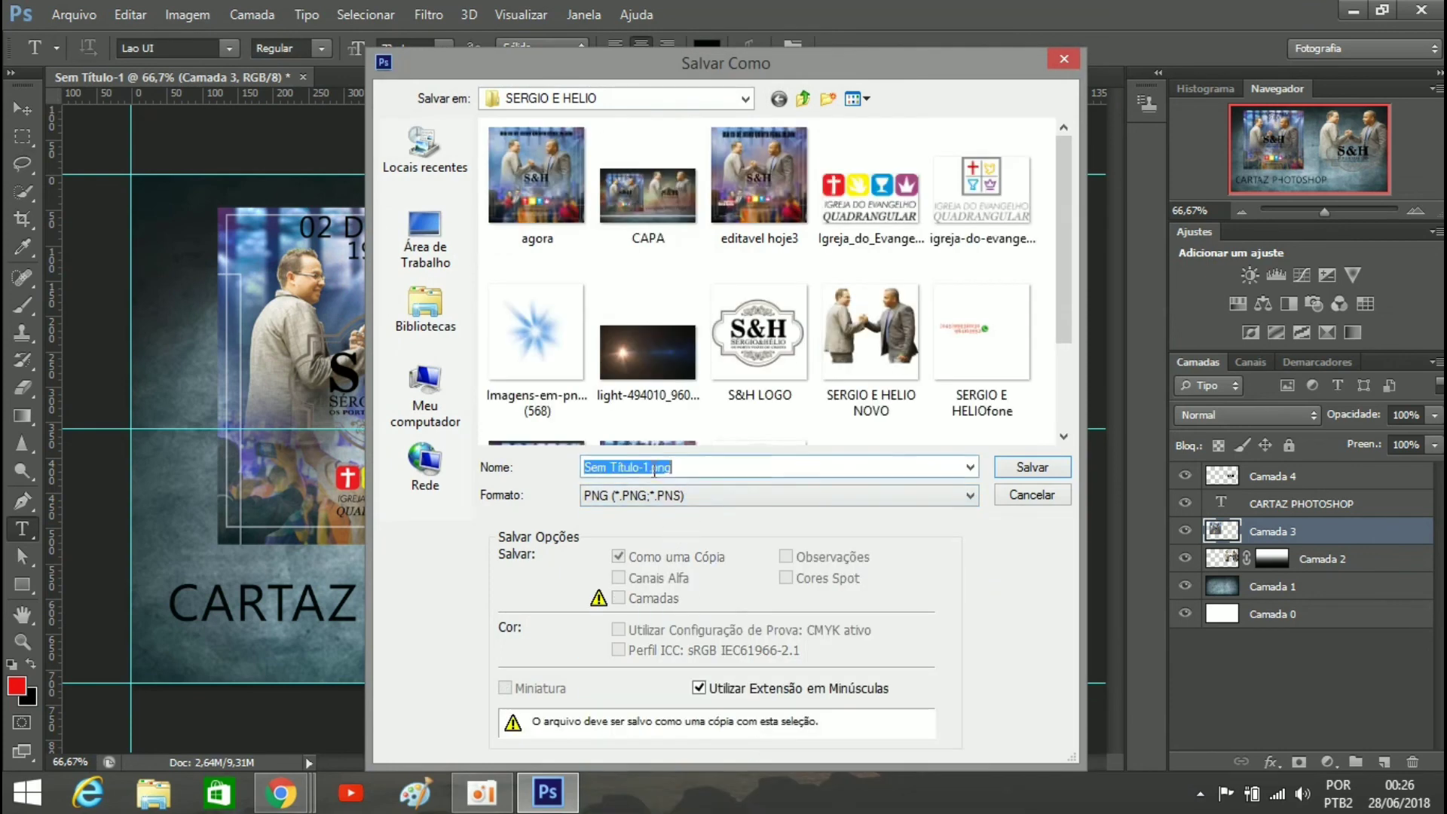
pyautogui.press('BackSpace')
pyautogui.write('C')
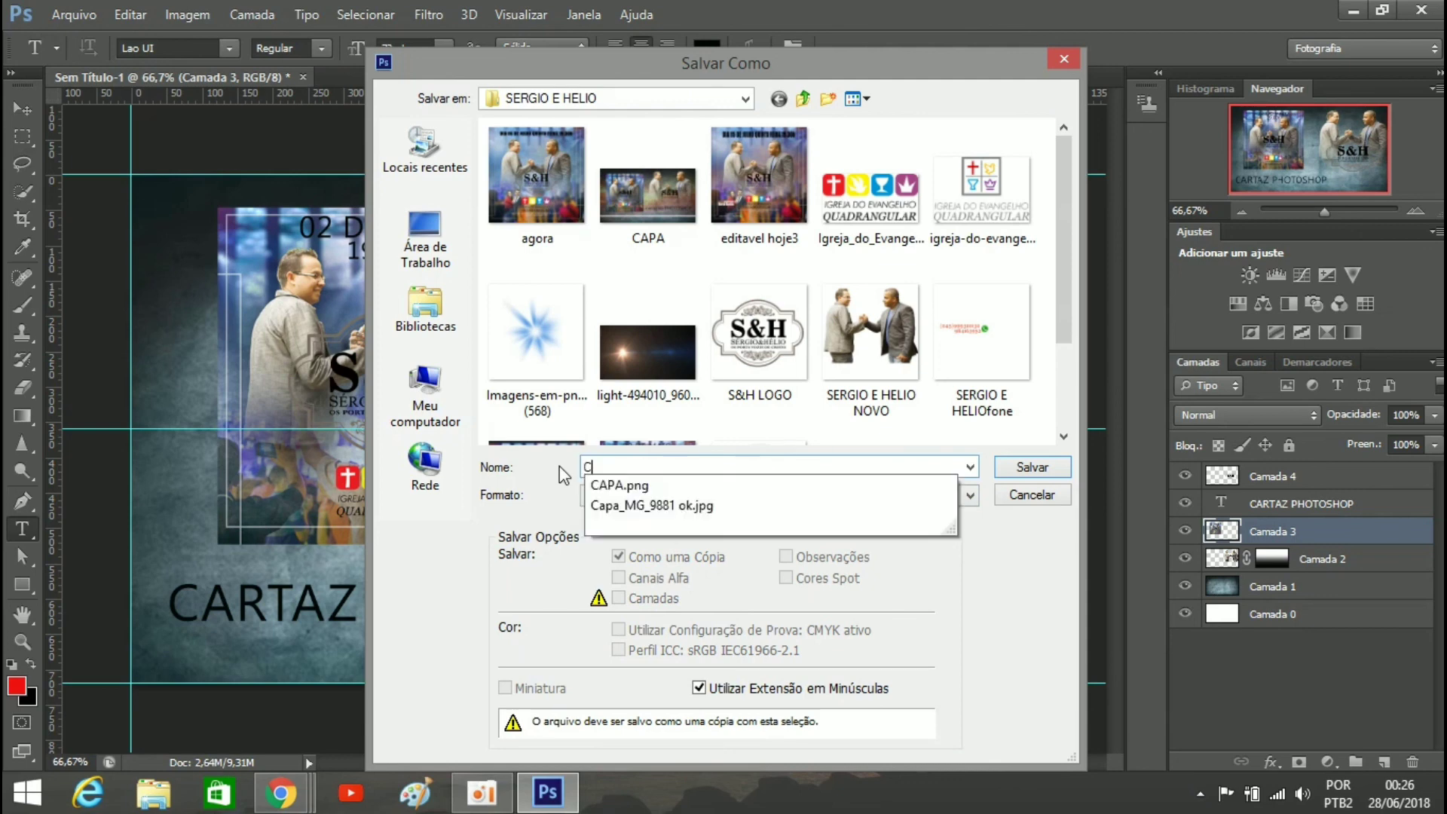
pyautogui.write('APA')
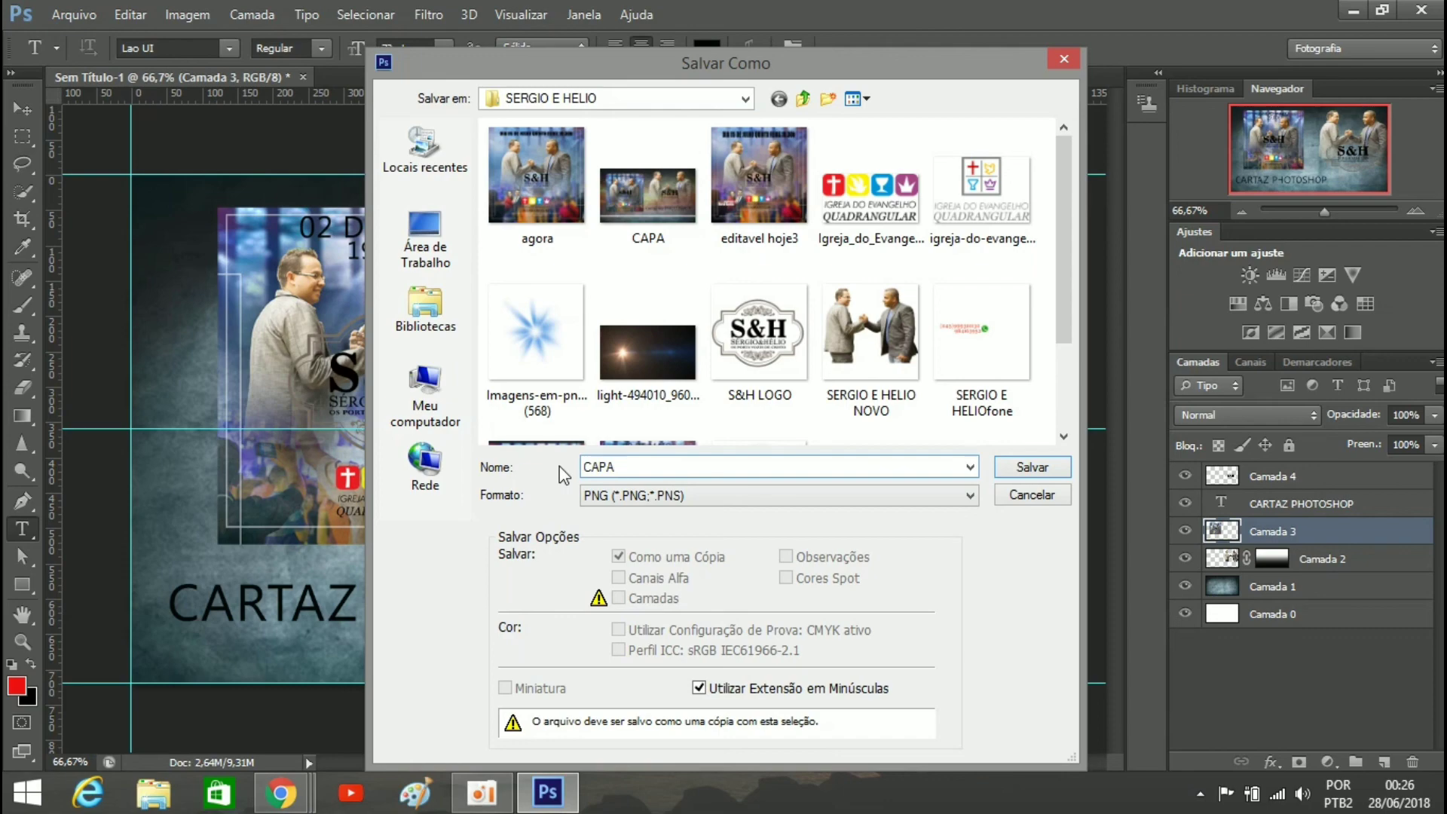
pyautogui.write(' 2')
pyautogui.click(1032, 468)
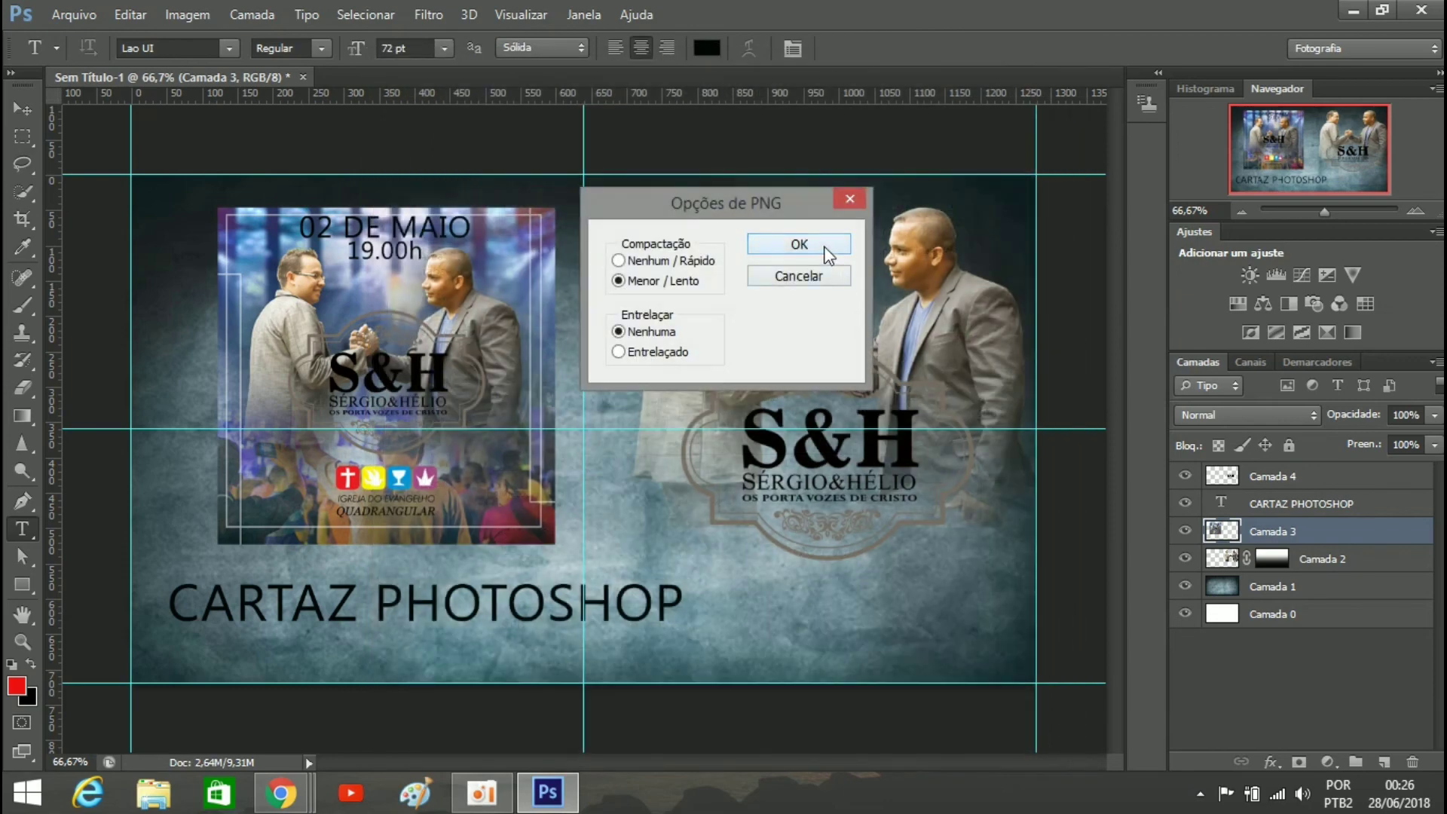
pyautogui.click(823, 244)
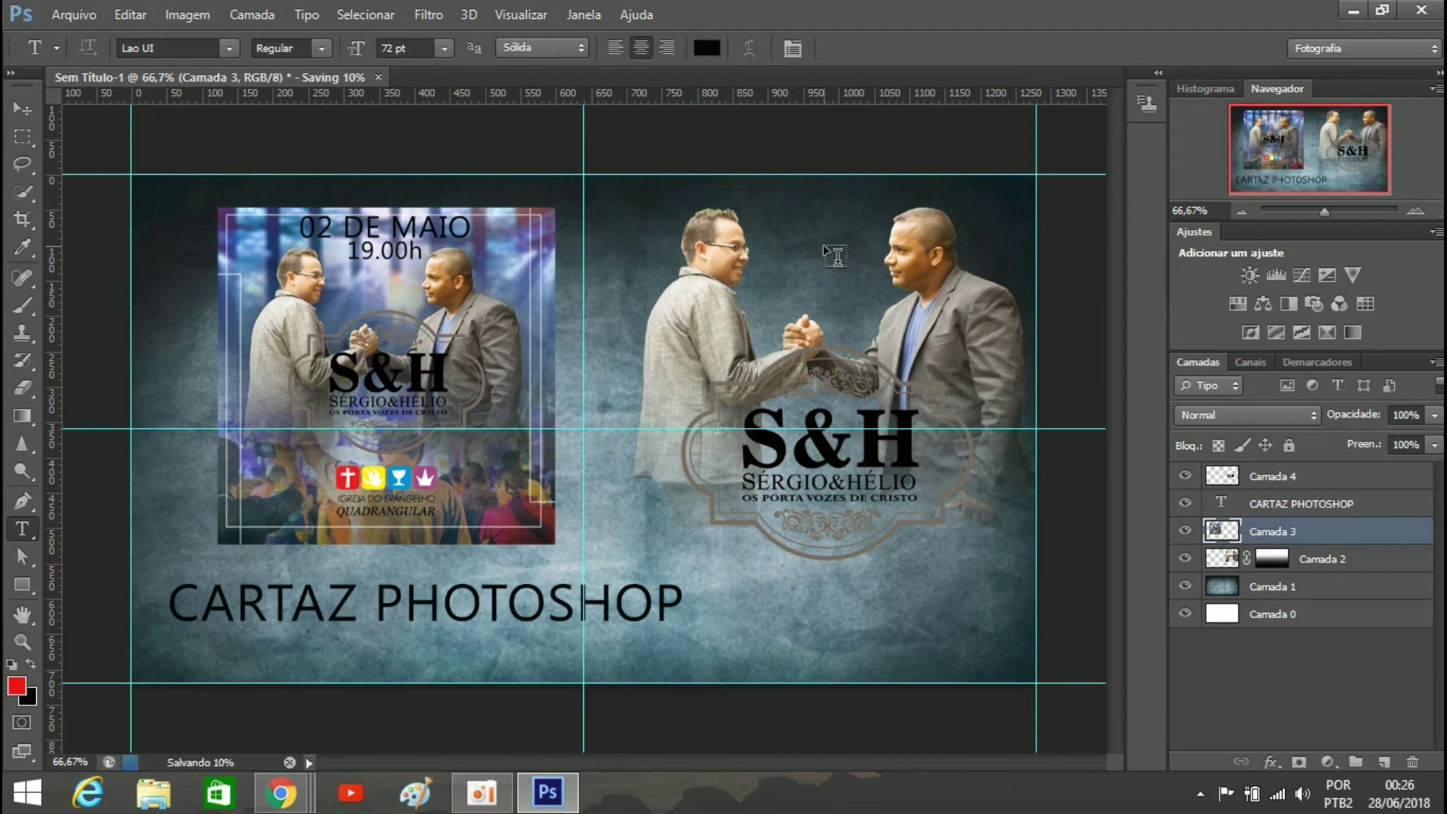